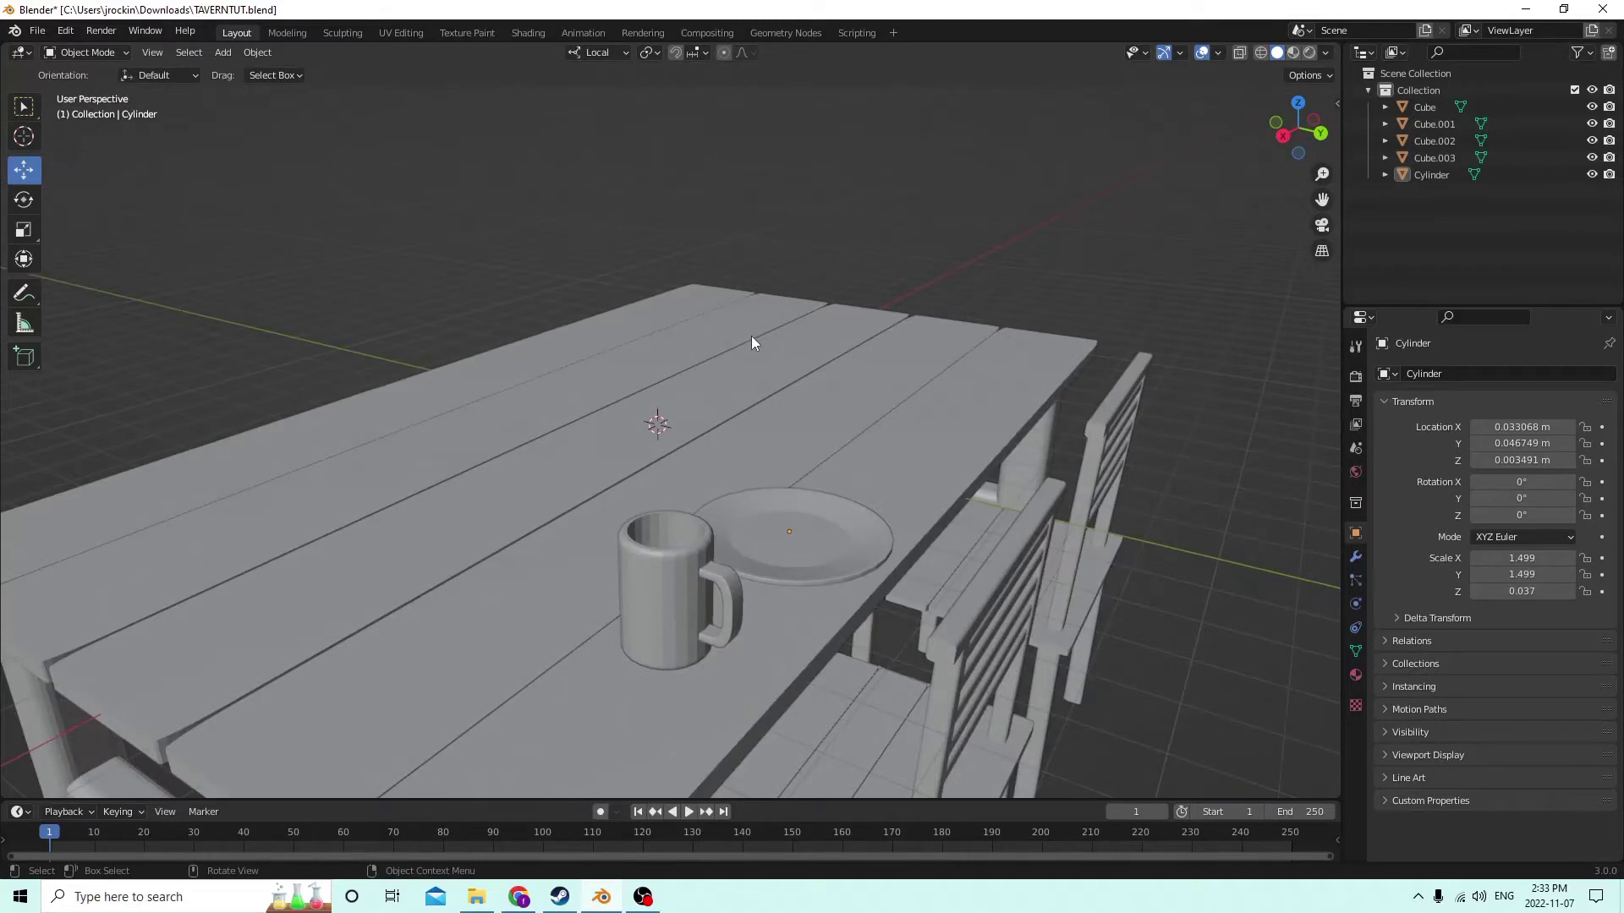
Zoom in on the empty tabletop beside the plate and bring up the Add > Mesh shape list.
scroll(602, 377, up, 4)
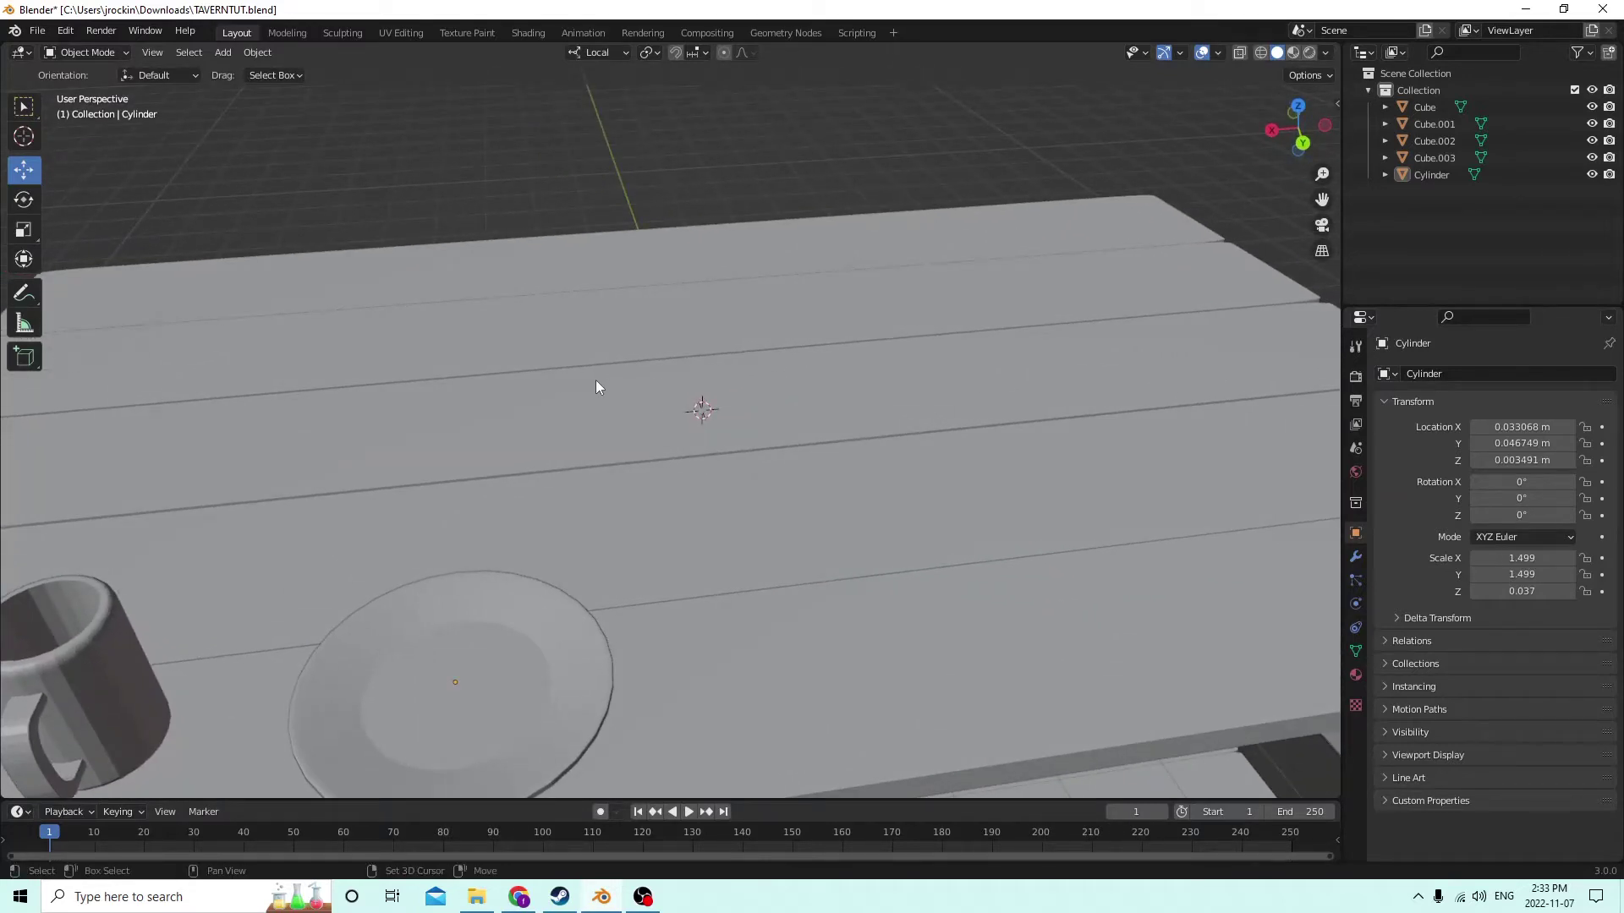
key(shift+a)
mouse_move(595, 380)
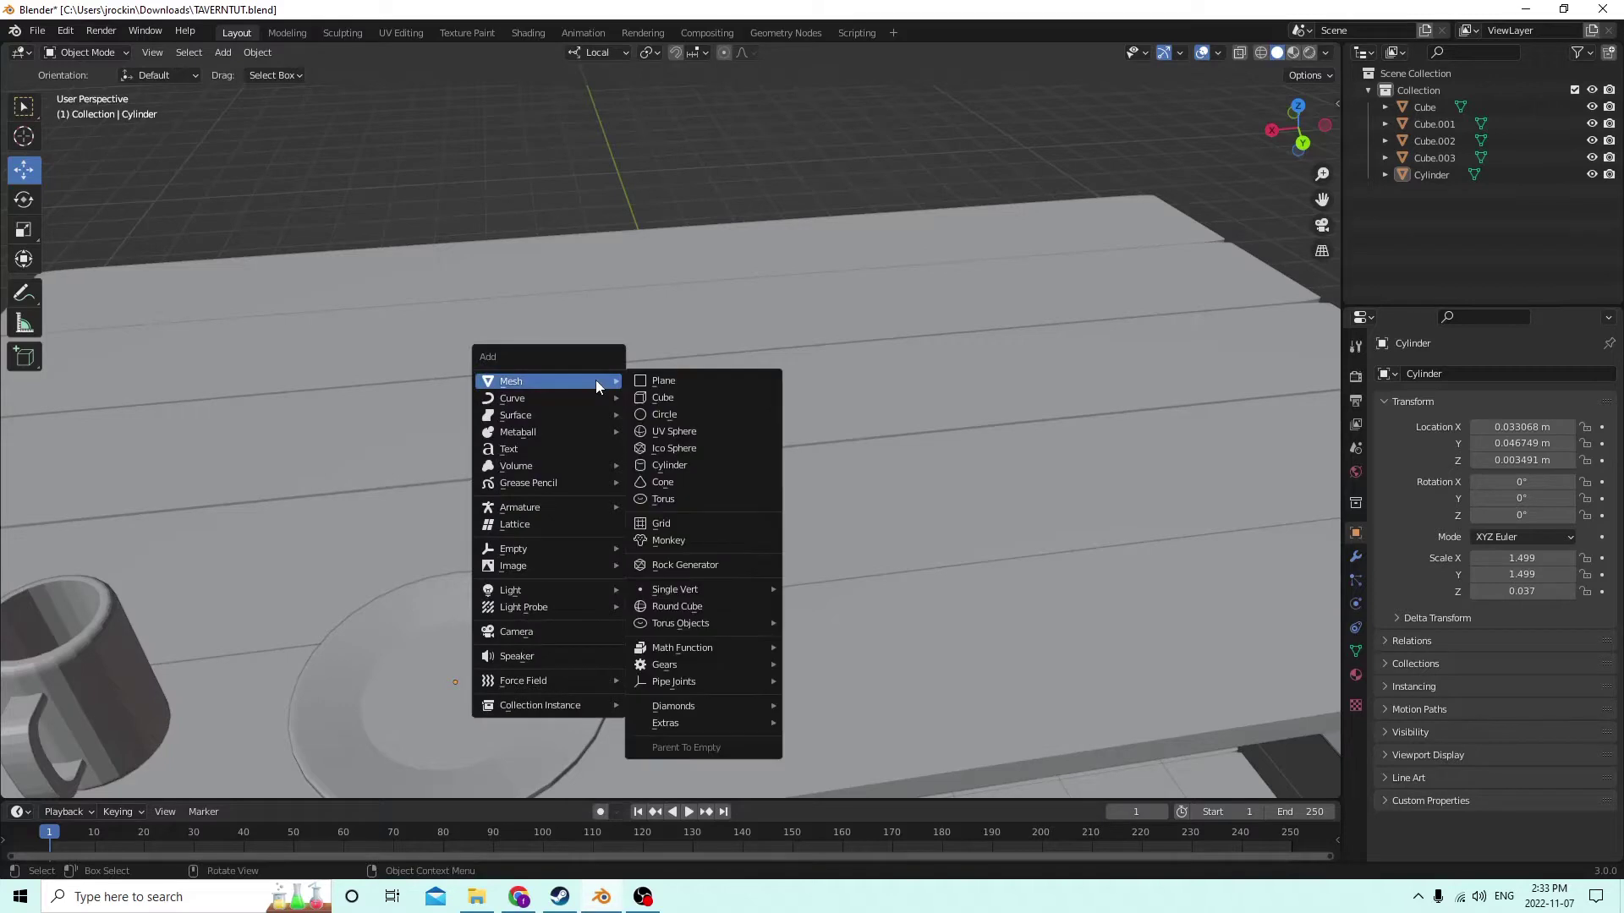
Add a new cube and raise it along Z onto the tabletop.
click(671, 402)
middle_drag(654, 403, 609, 388)
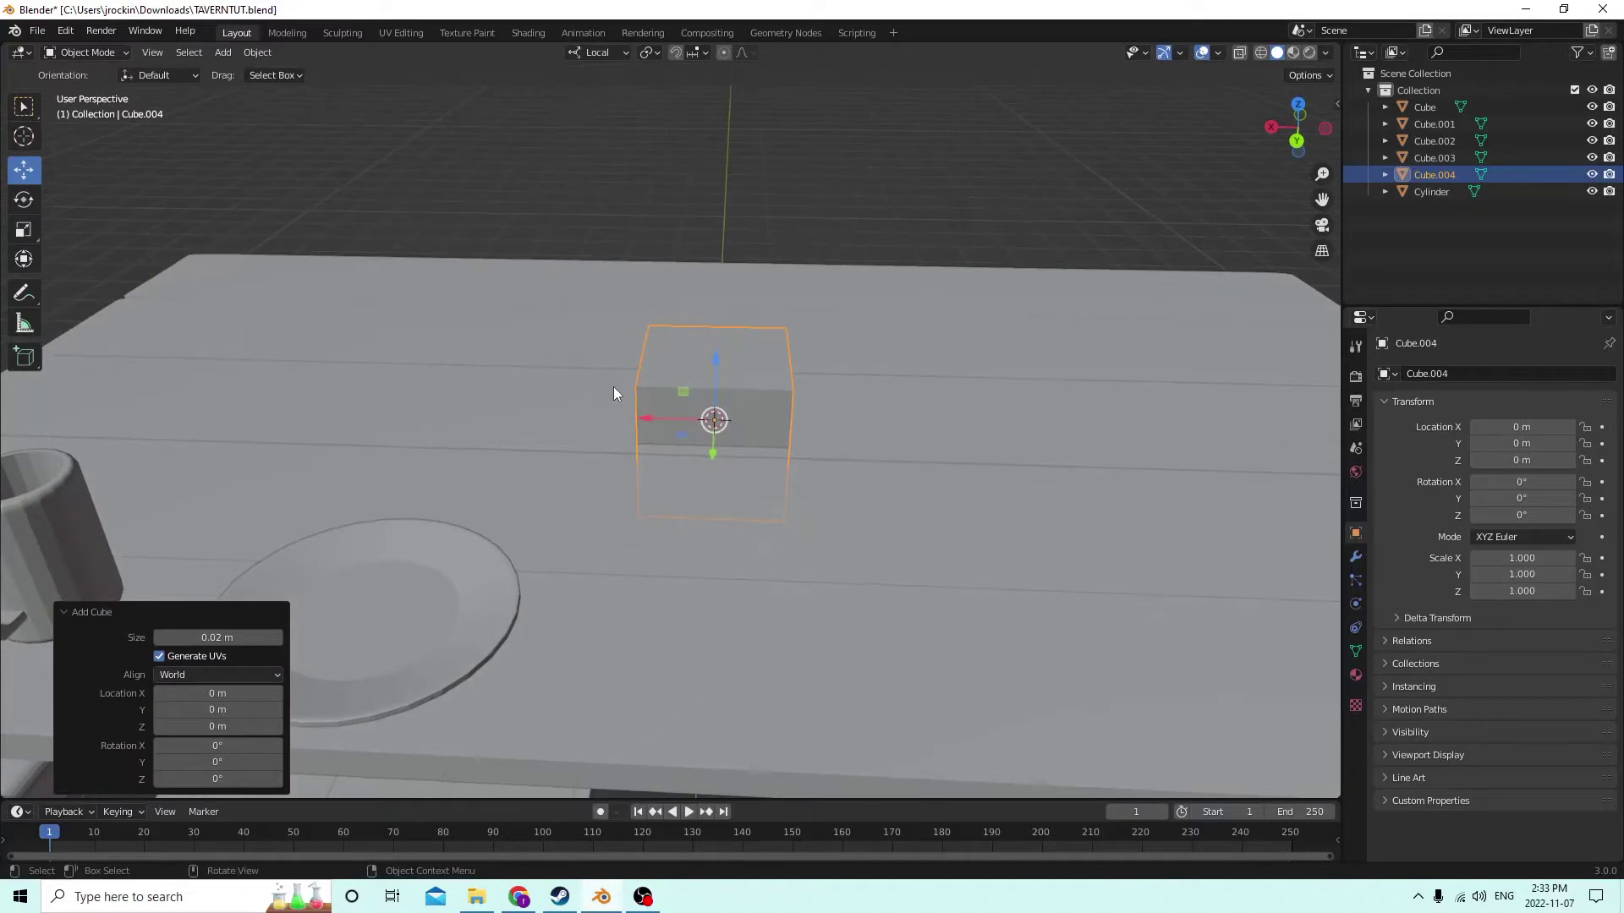
drag(715, 359, 717, 257)
In Edit Mode, select the cube's four vertical edges.
key(Tab)
mouse_move(820, 318)
middle_down()
mouse_move(782, 319)
mouse_move(833, 308)
middle_up()
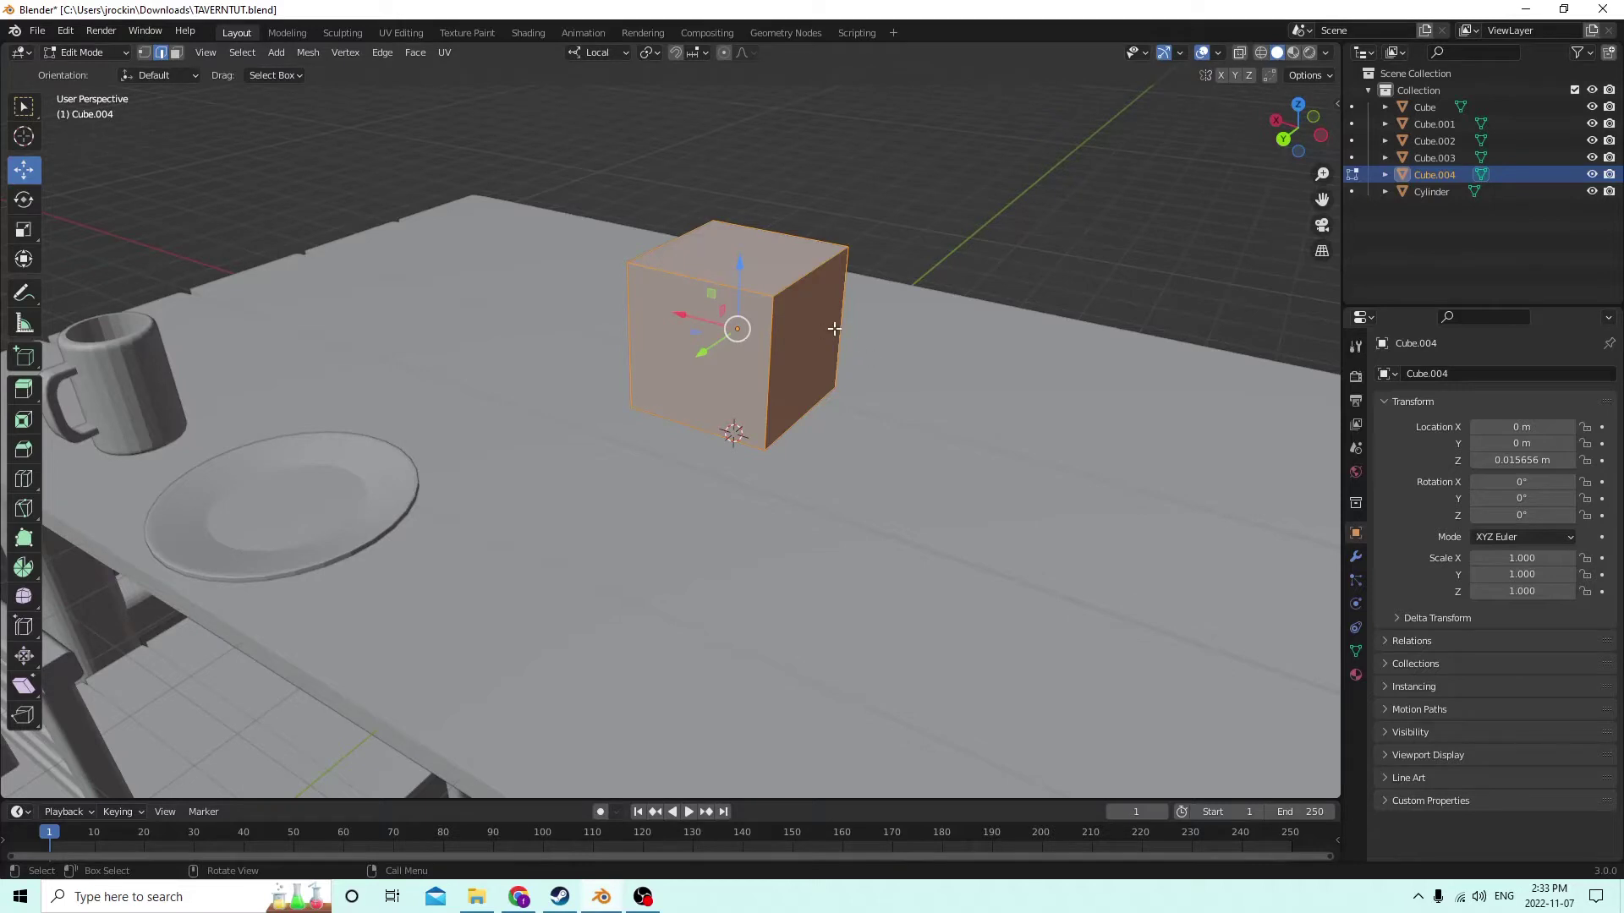
click(787, 360)
shift+click(768, 365)
shift+click(635, 344)
middle_drag(636, 345, 897, 380)
click(520, 372)
middle_drag(520, 372, 748, 339)
Bevel the vertical edges with 6 segments.
key(ctrl+b)
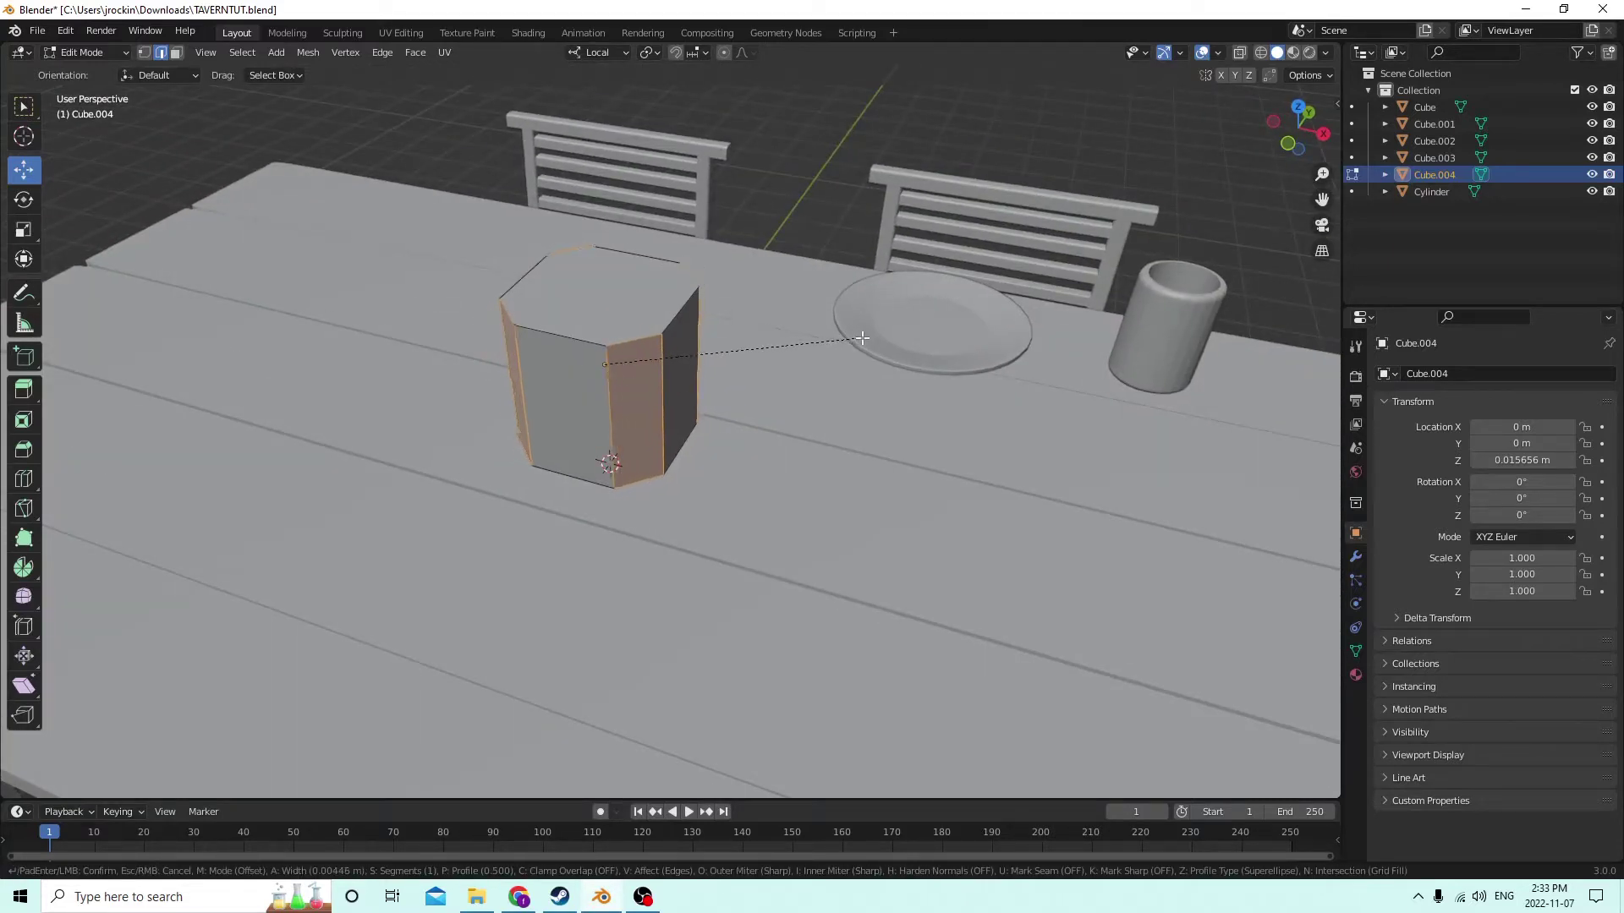
click(859, 338)
click(277, 542)
click(276, 541)
click(275, 541)
click(276, 542)
click(276, 541)
middle_drag(862, 534, 541, 303)
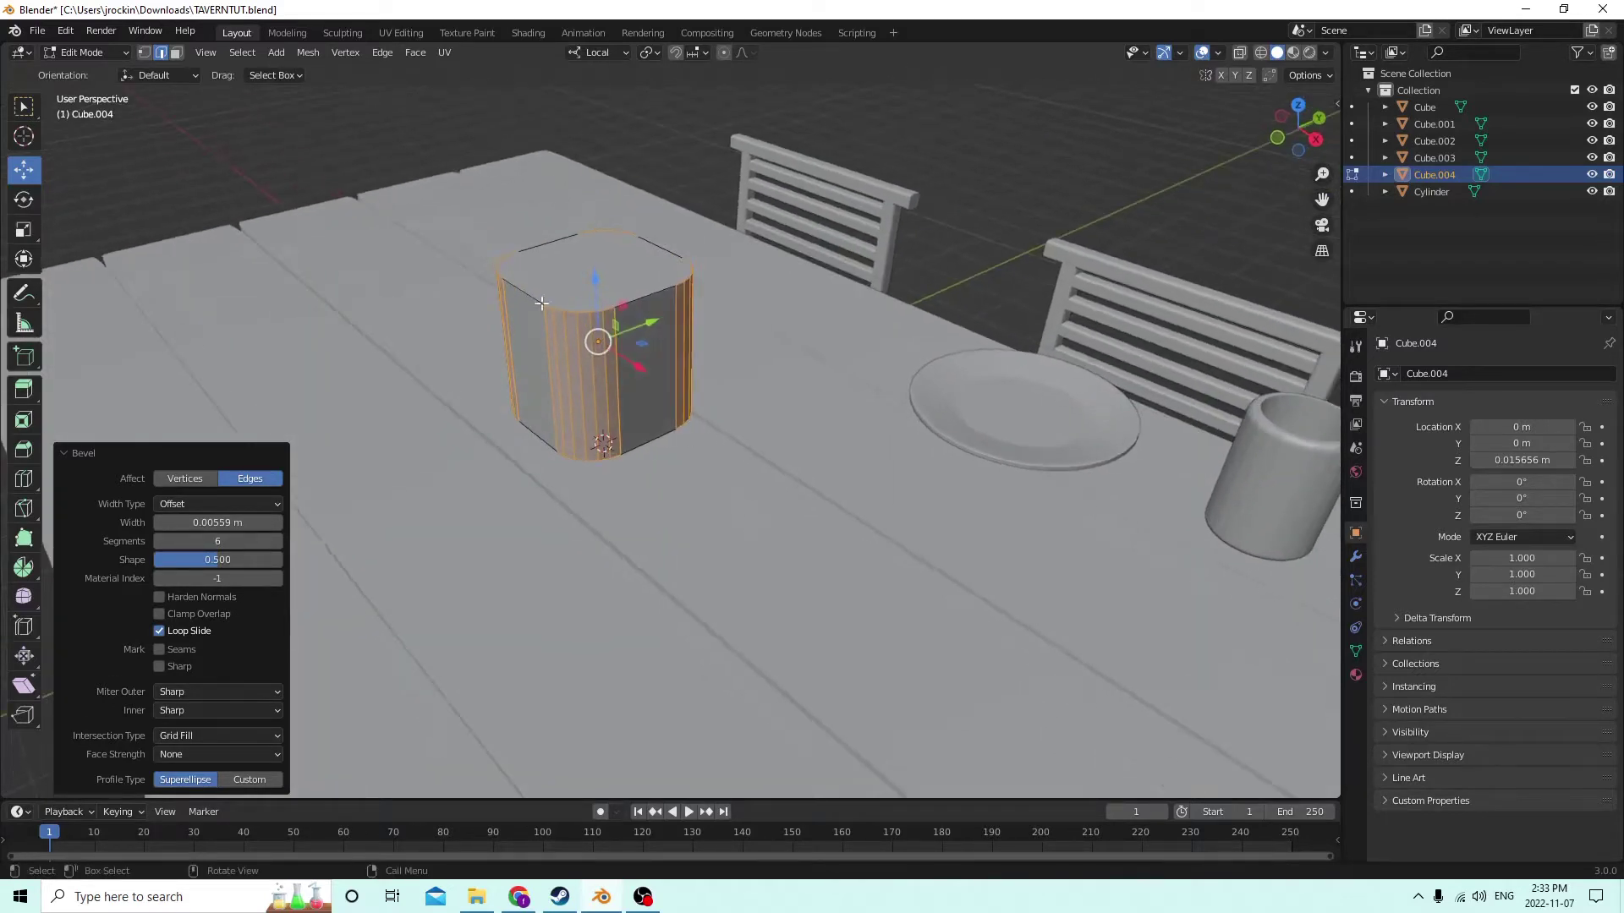
Undo that bevel and redo it wider into a fully rounded cylinder, back in Object Mode.
click(66, 30)
click(85, 52)
key(ctrl+b)
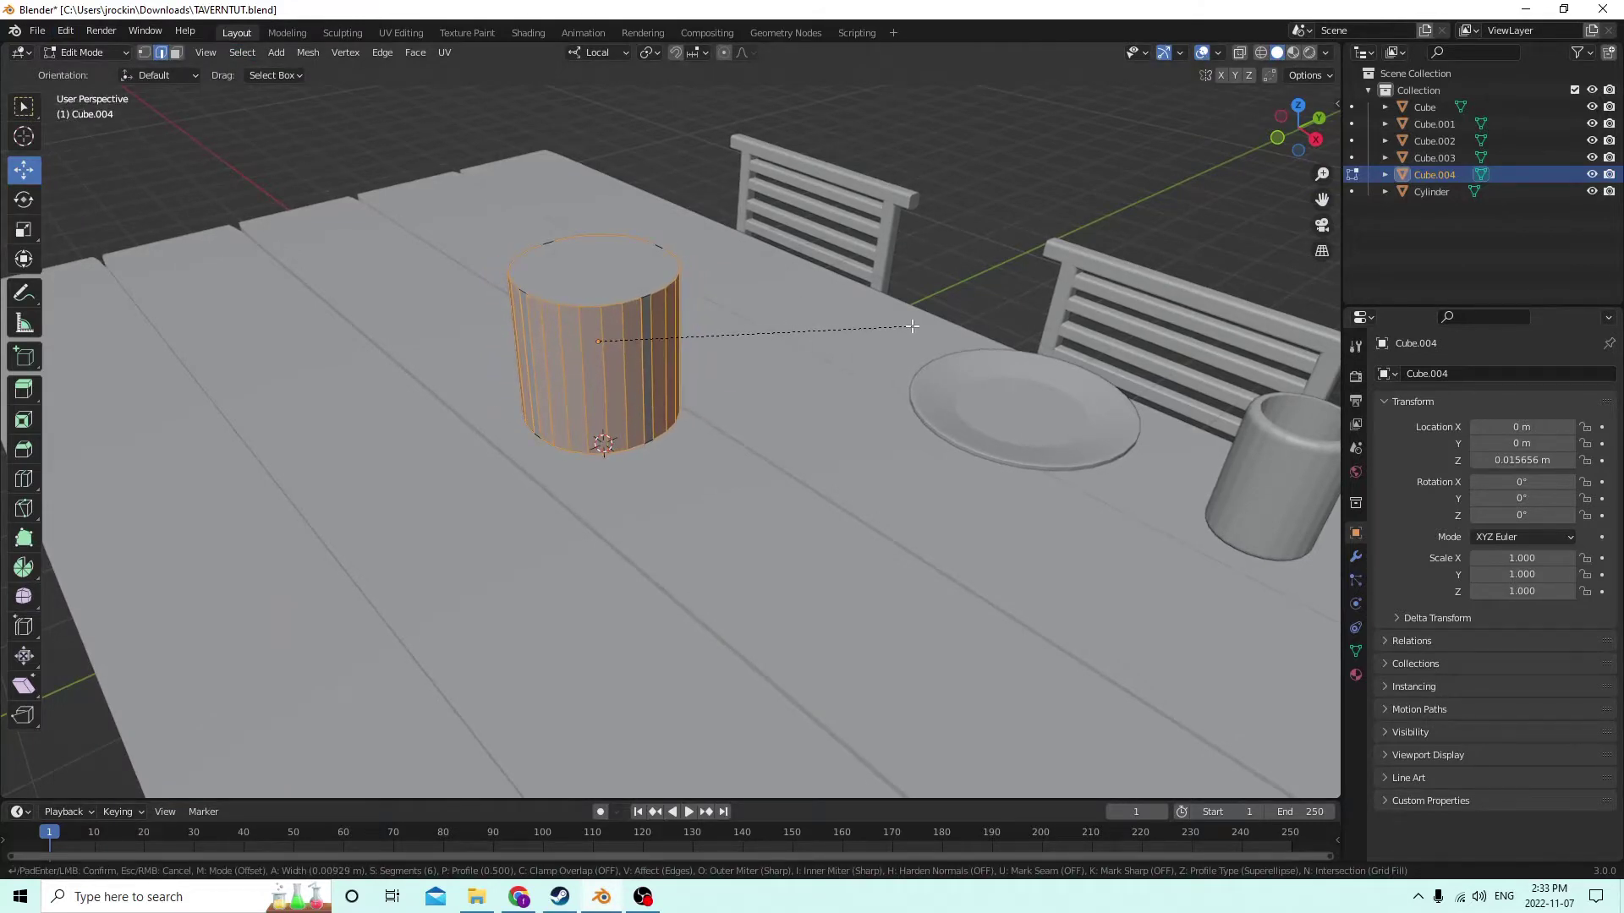
click(911, 326)
middle_drag(596, 338, 576, 267)
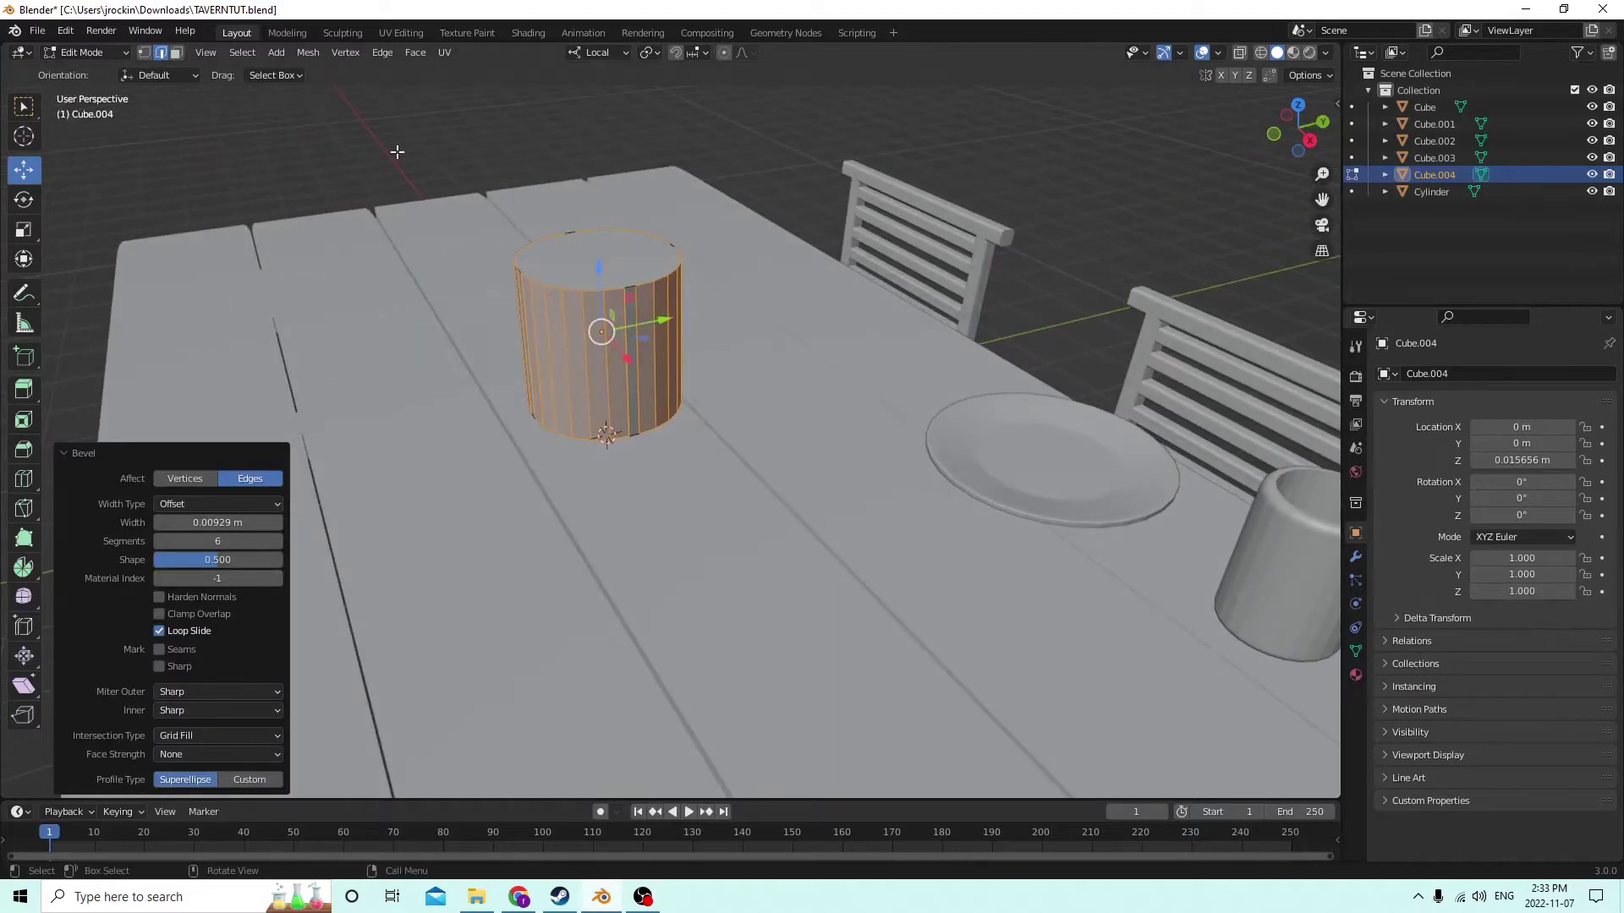
middle_drag(397, 151, 614, 240)
key(Tab)
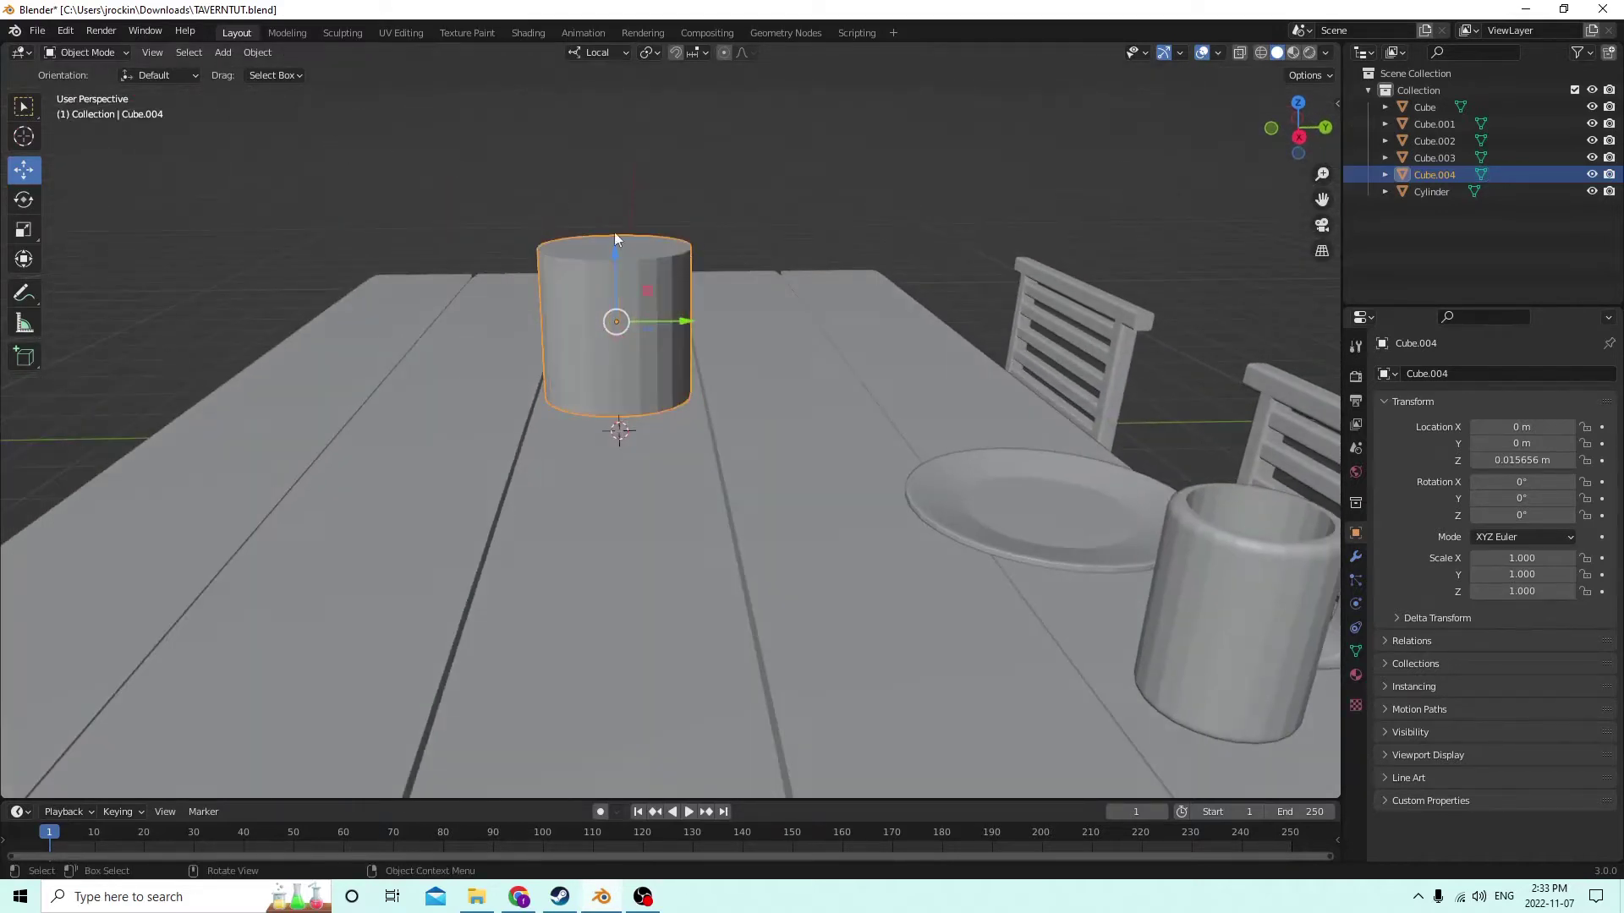
Flatten the cylinder into a thin disc at Z scale 0.160.
click(23, 230)
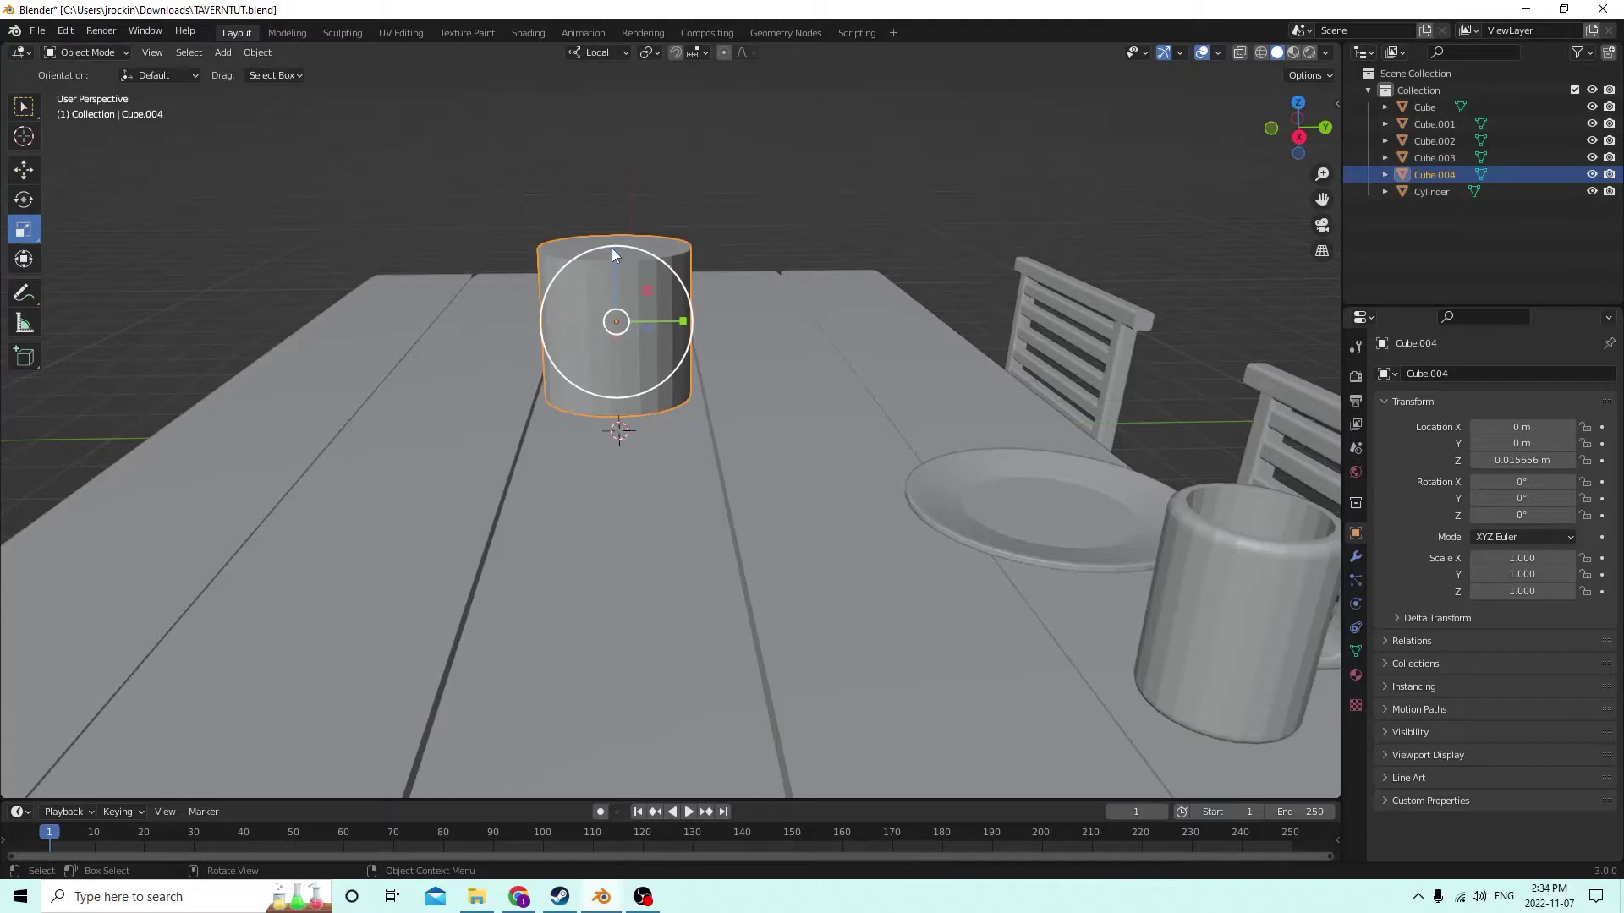
drag(612, 250, 617, 317)
middle_drag(560, 338, 286, 414)
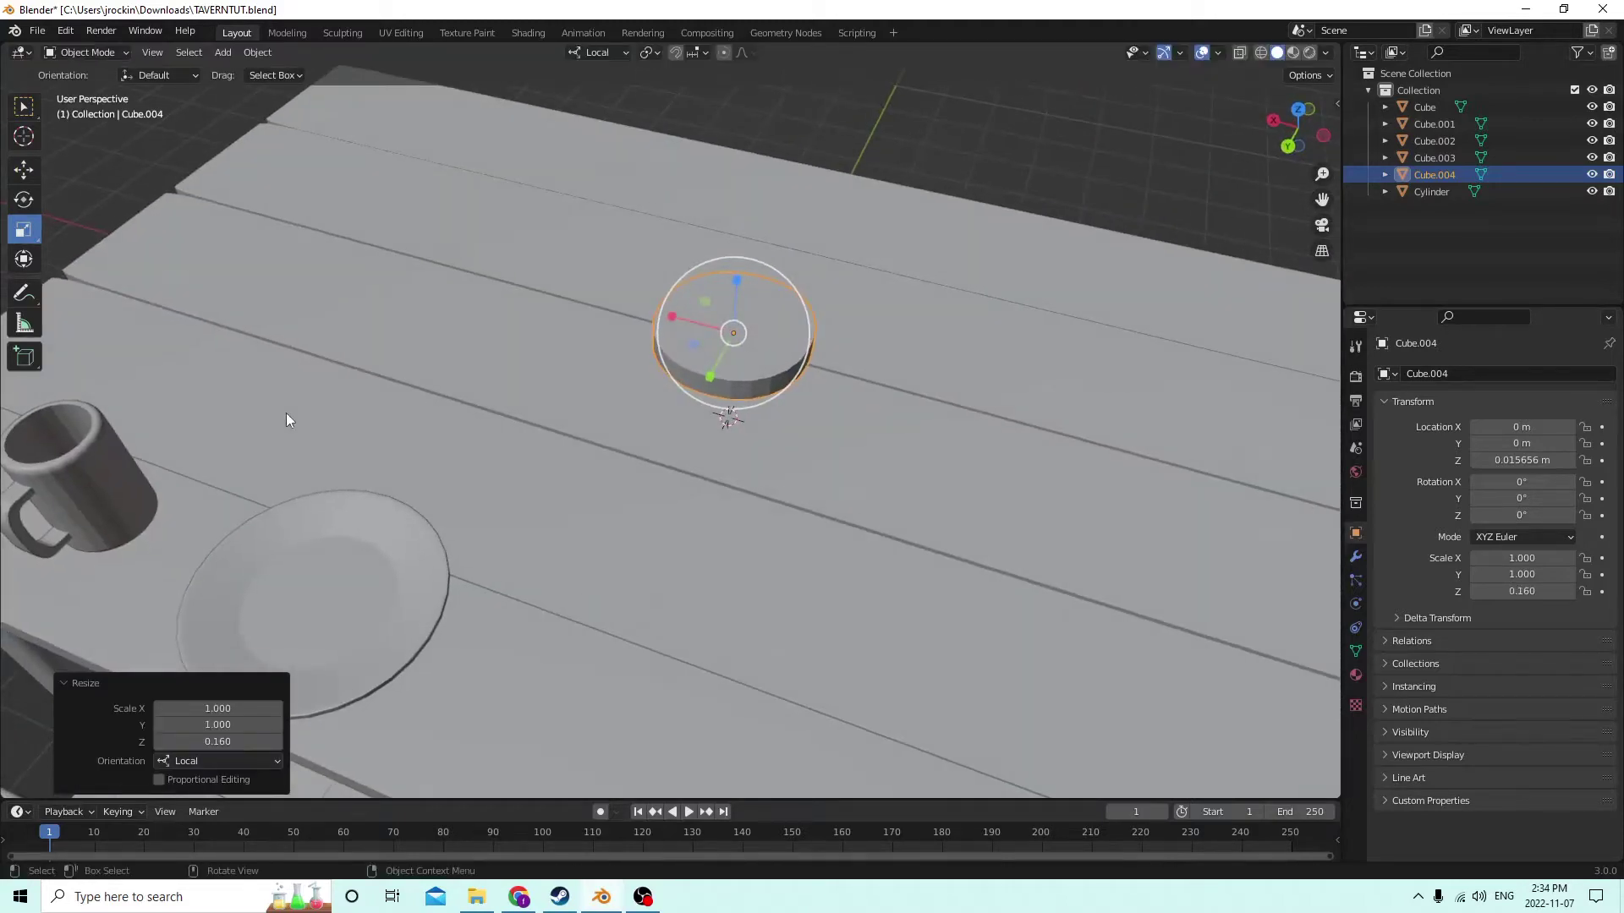
middle_drag(738, 316, 538, 301)
mouse_move(785, 342)
middle_down()
mouse_move(793, 379)
mouse_move(727, 376)
mouse_move(751, 401)
mouse_move(796, 353)
middle_up()
Select the disc's top face in Edit Mode and start insetting it.
key(Tab)
click(798, 443)
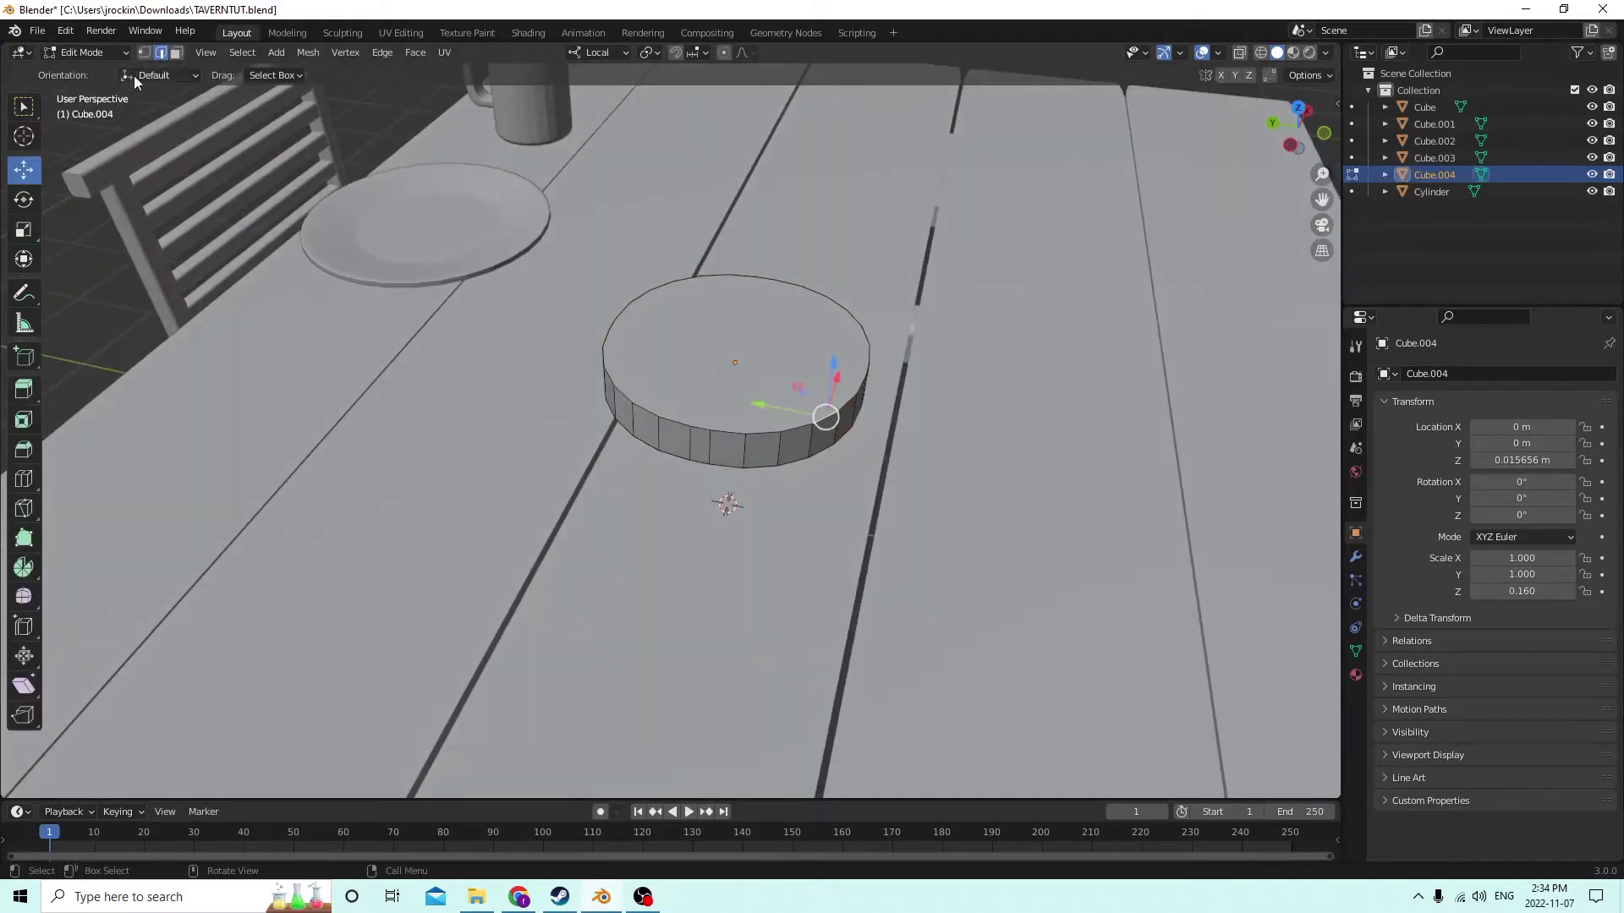
click(844, 338)
middle_drag(844, 339, 949, 271)
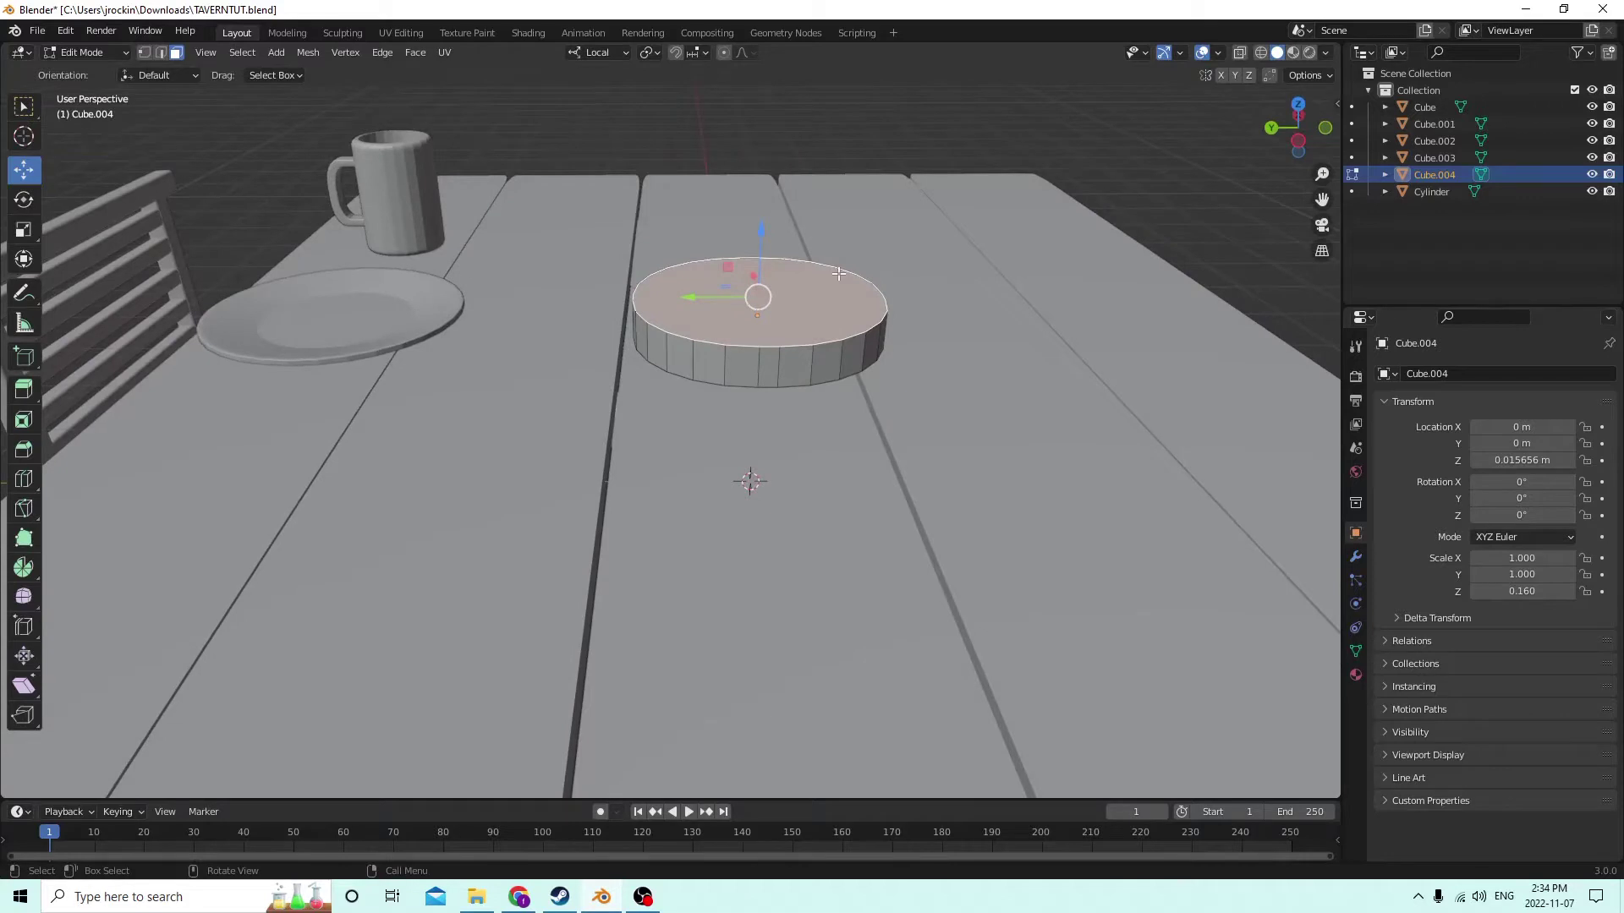
key(i)
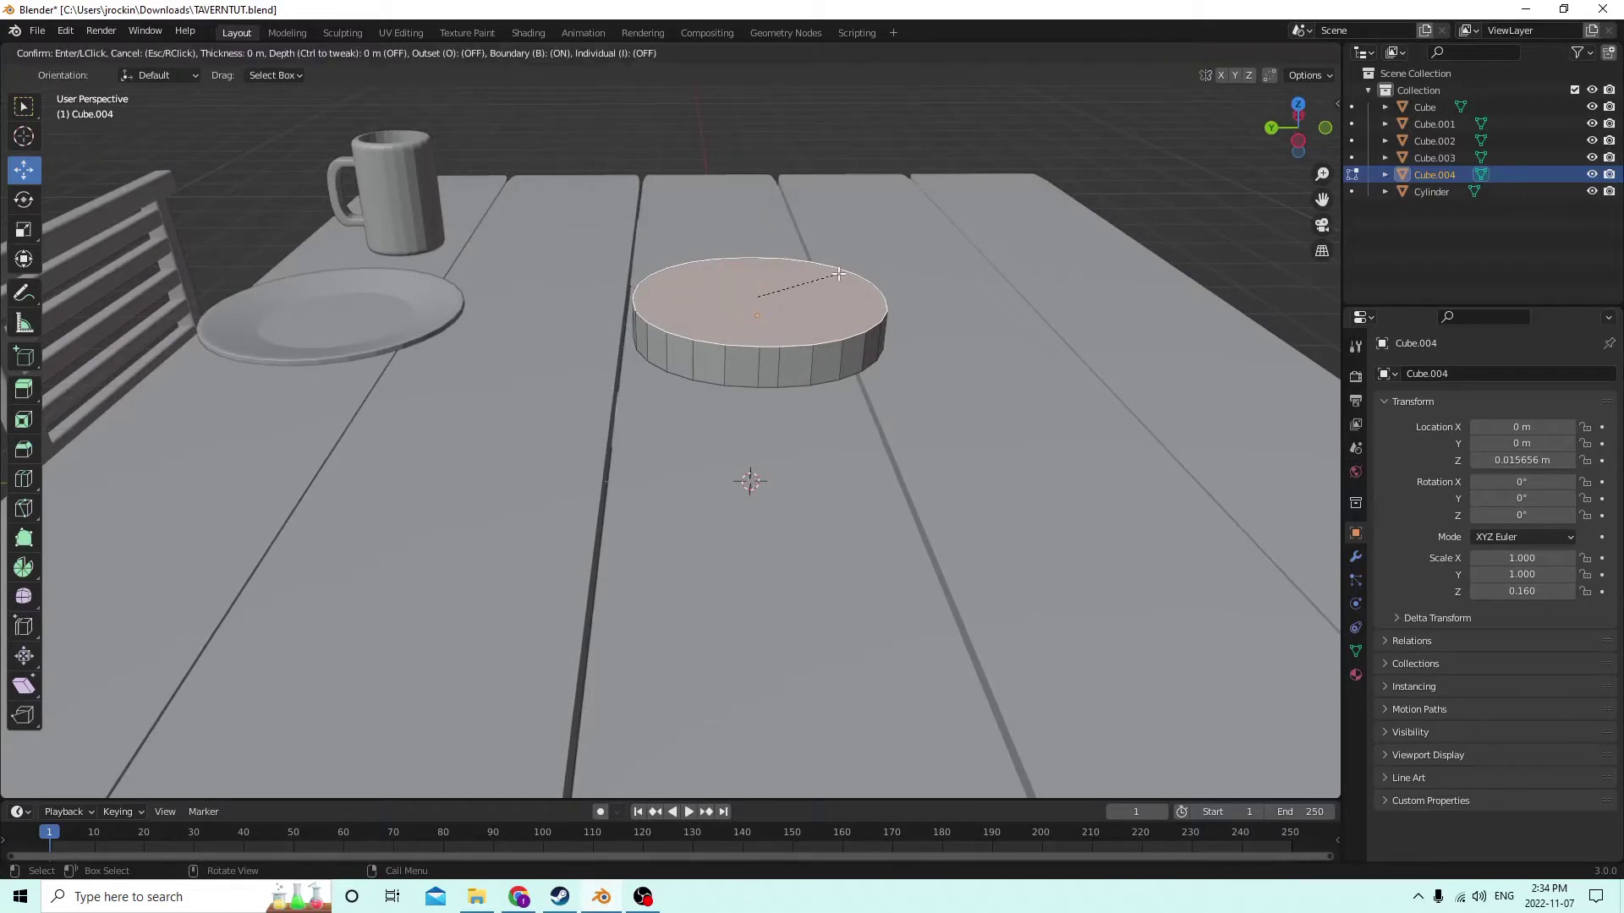
Confirm the inner-ring inset and undo the failed attempts to raise the top face.
click(796, 272)
drag(762, 229, 765, 193)
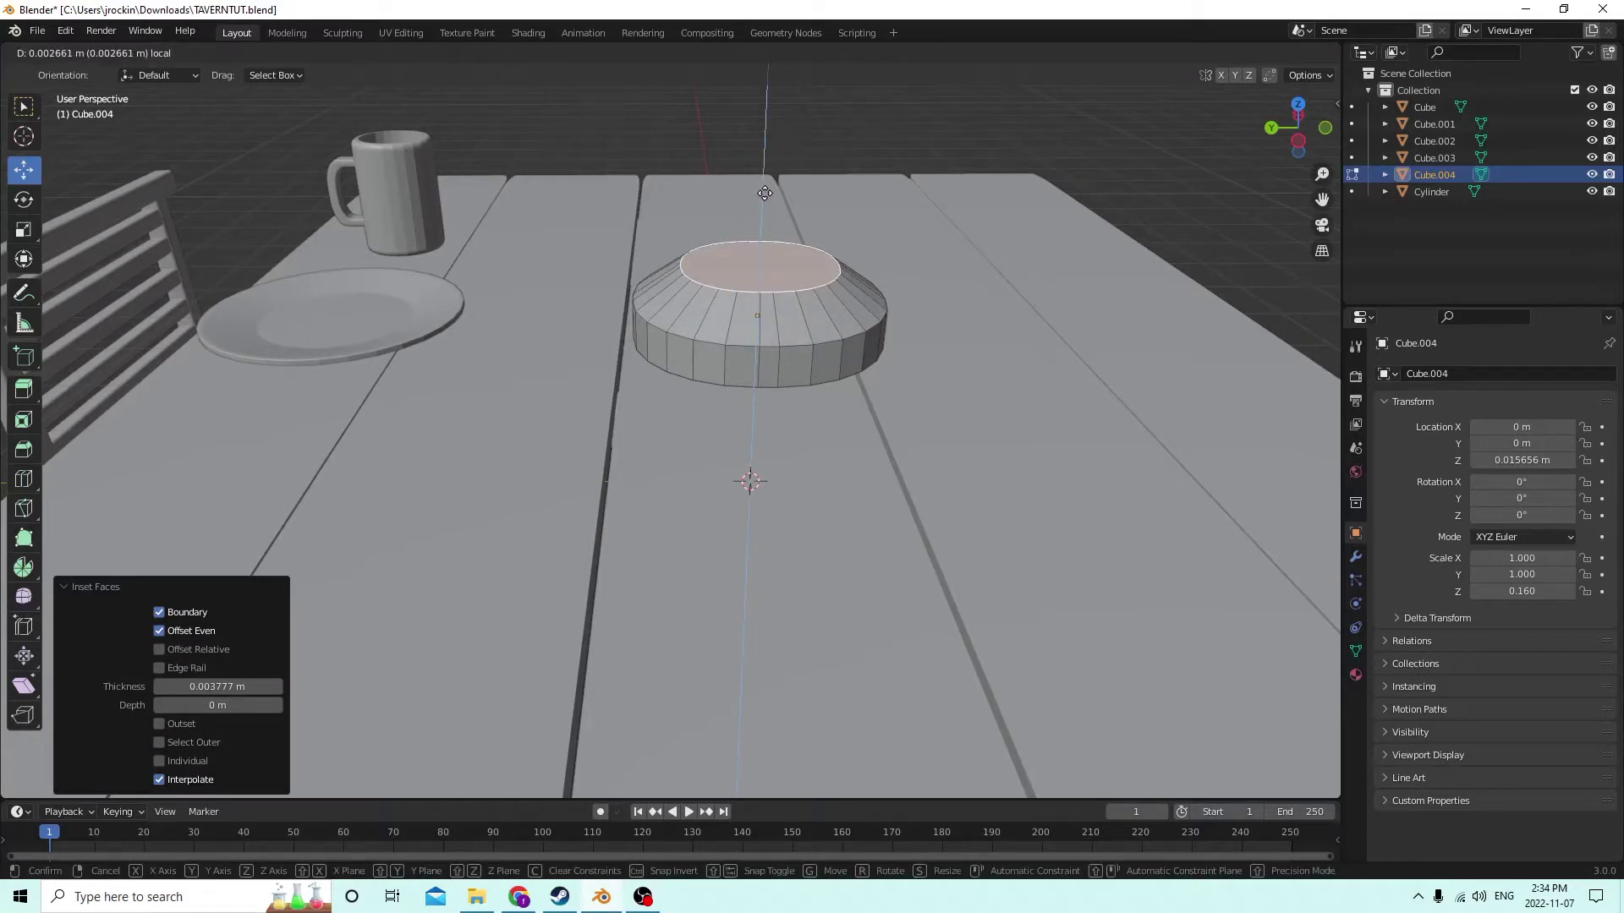
right_click(764, 193)
middle_drag(779, 211, 850, 222)
key(e)
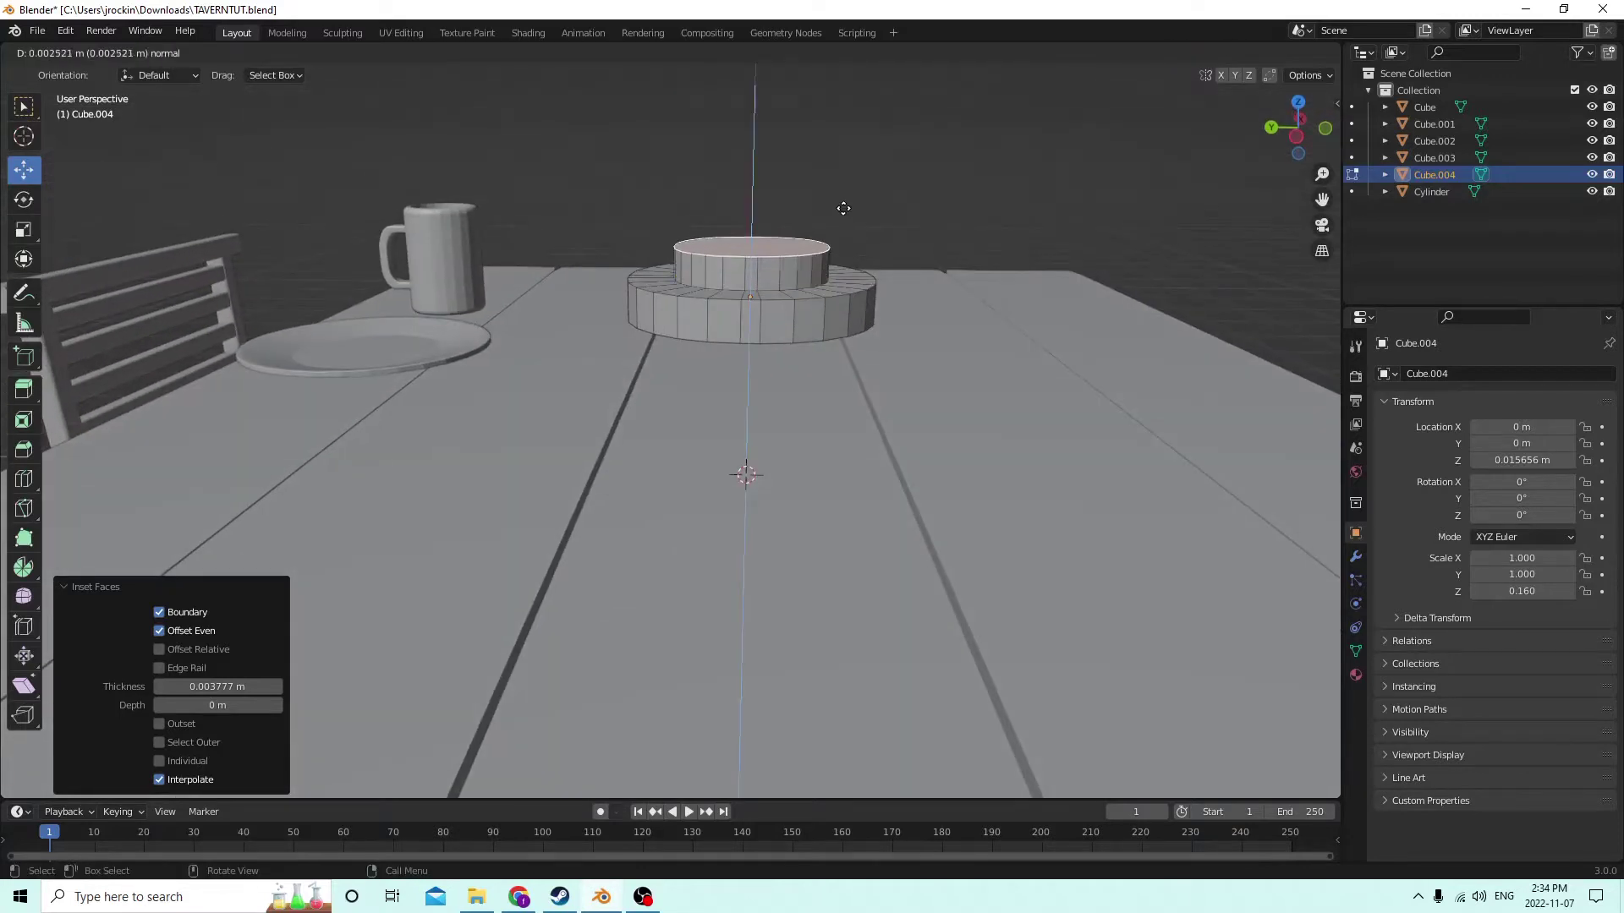
right_click(843, 203)
click(74, 43)
click(85, 56)
middle_drag(532, 178, 548, 229)
drag(766, 243, 767, 210)
right_click(766, 211)
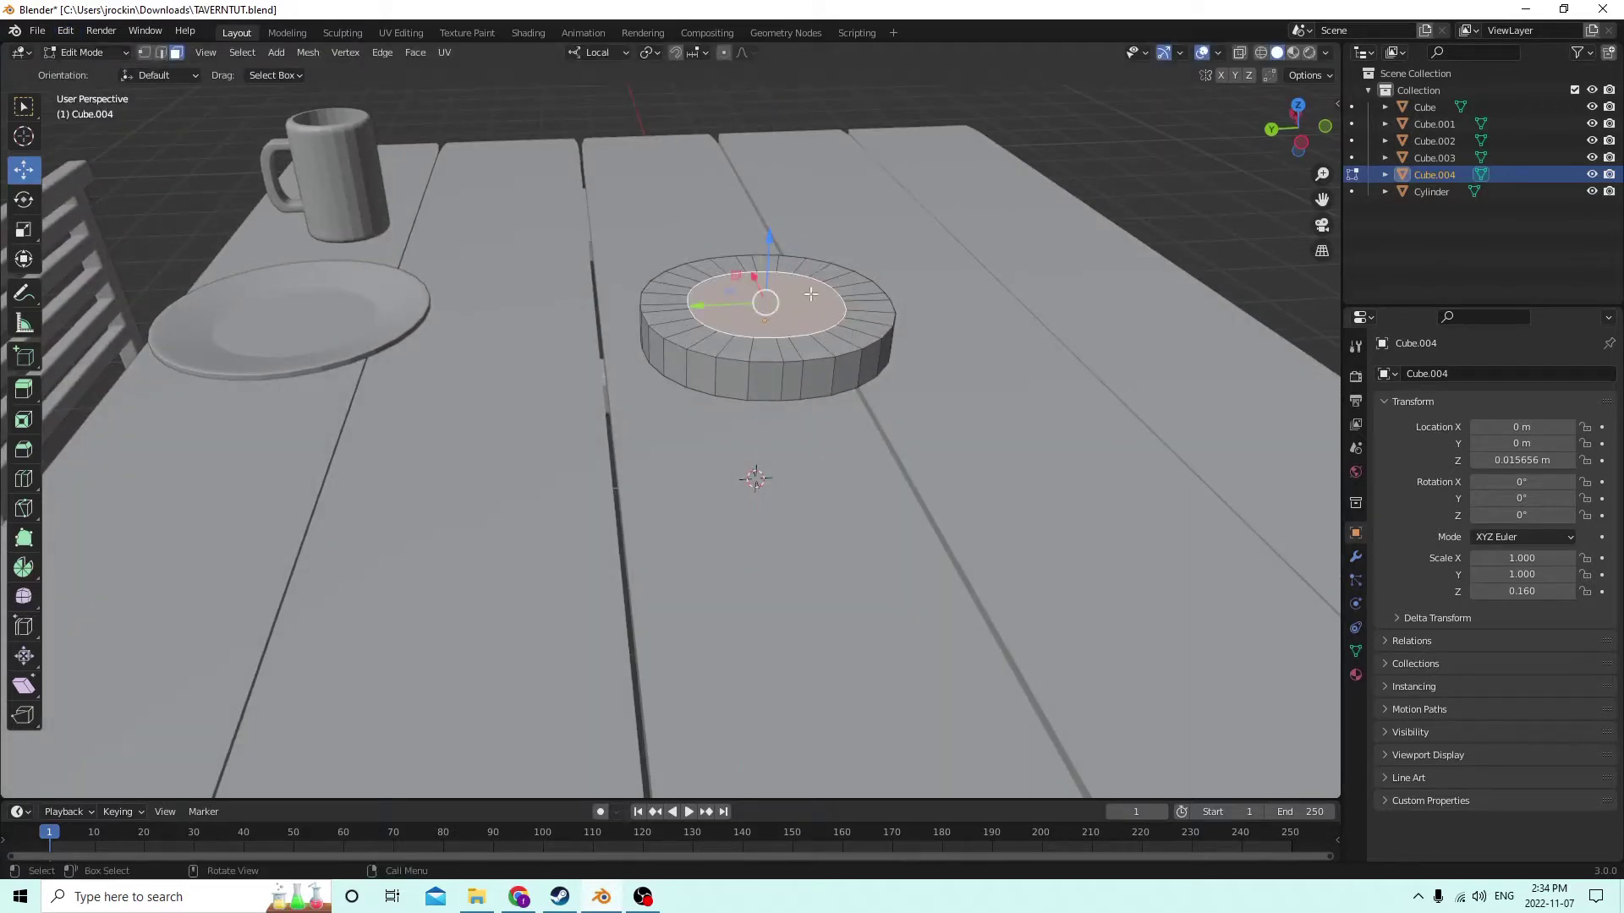
Inset the top face again and raise the centre 0.002449 m into a sloped boss.
key(i)
click(1063, 283)
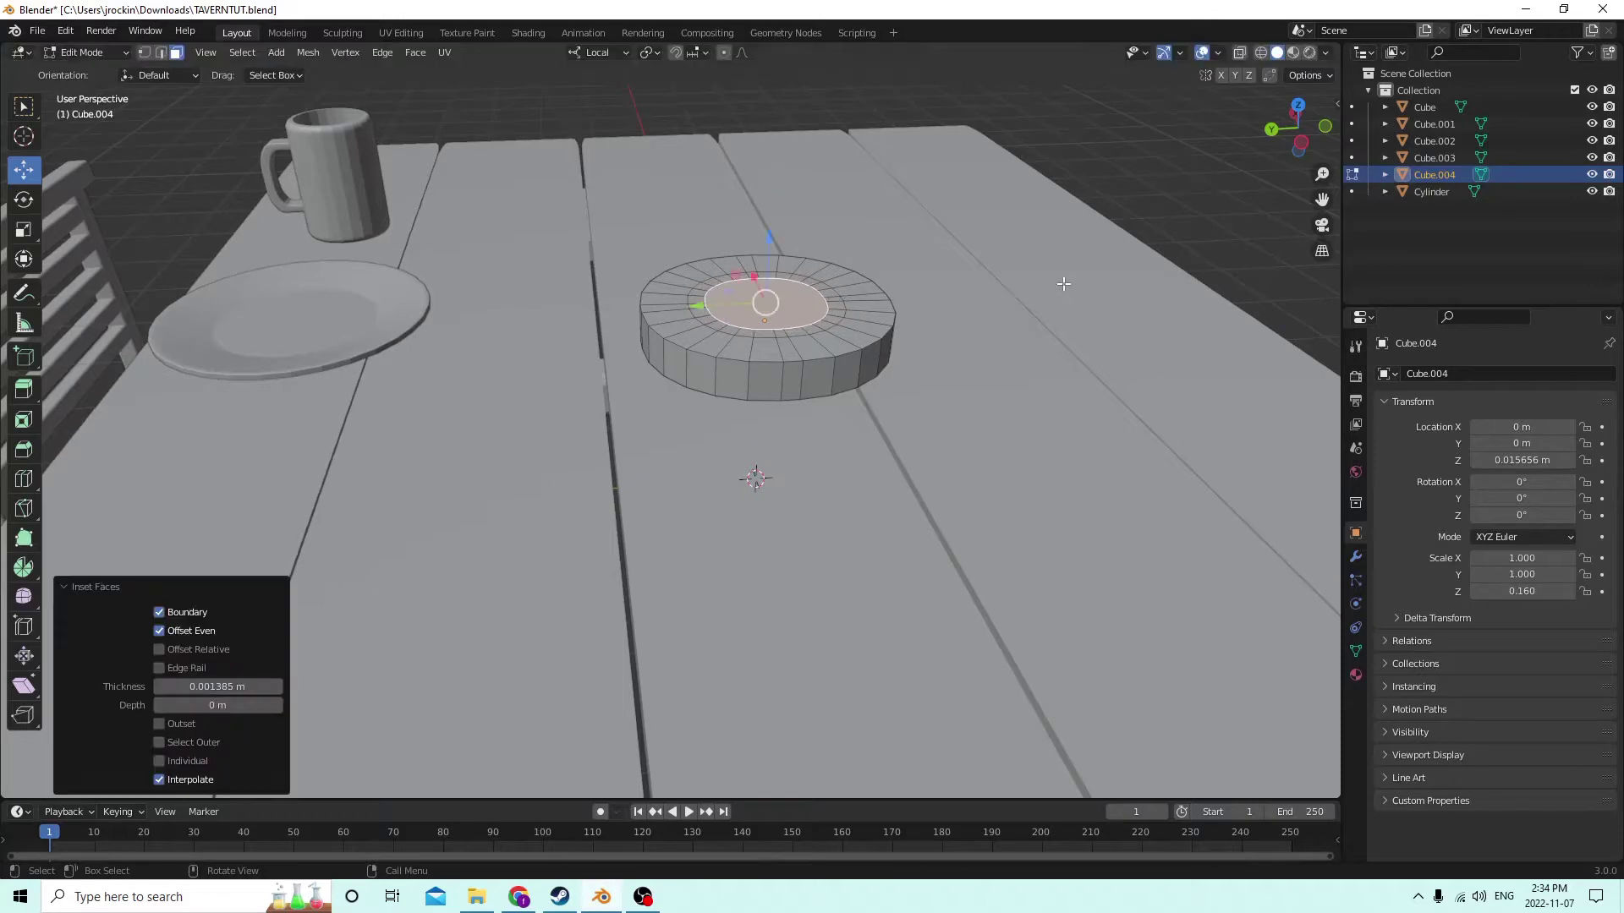
drag(771, 238, 771, 205)
middle_drag(771, 204, 927, 251)
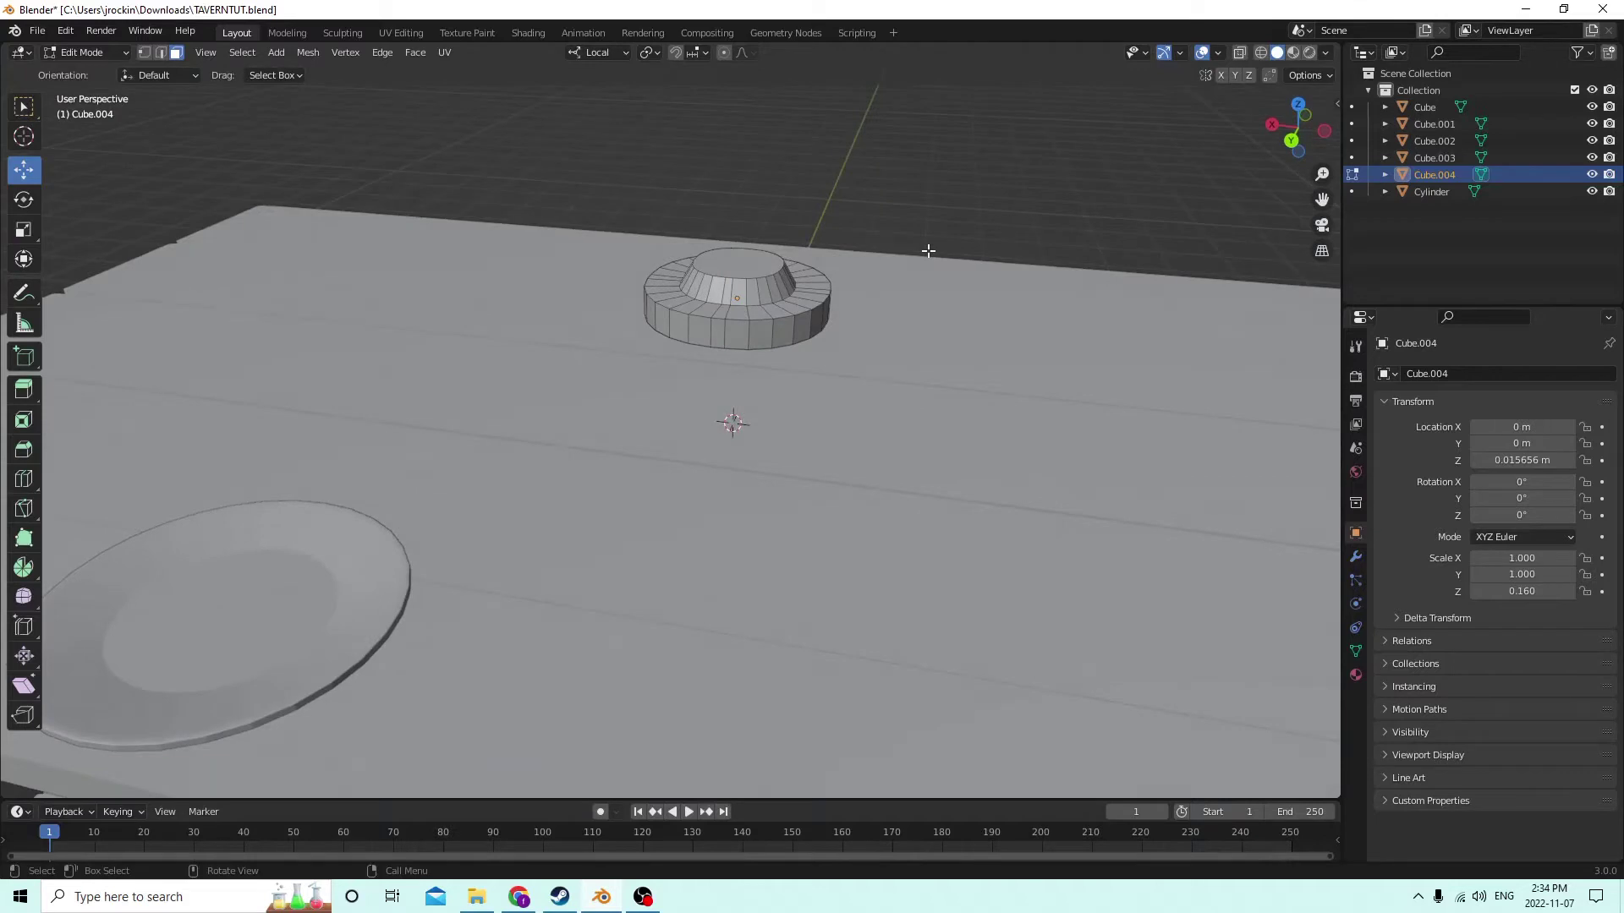
key(shift+a)
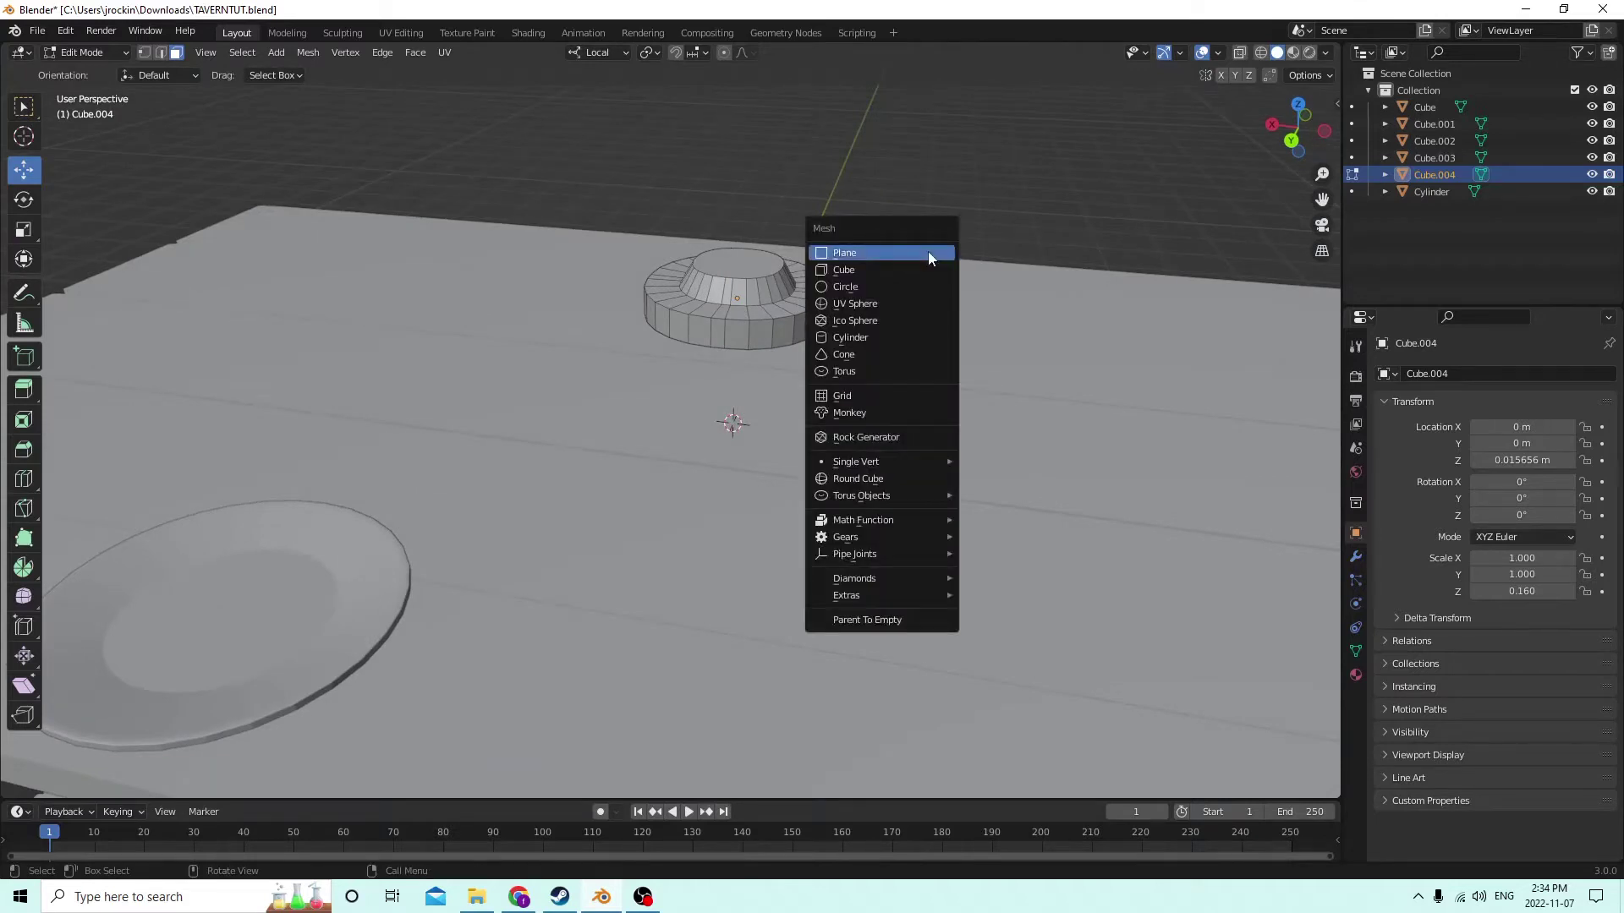
Undo the cylinder accidentally added inside the disc's mesh and return to Object Mode.
click(888, 339)
middle_drag(880, 336, 837, 335)
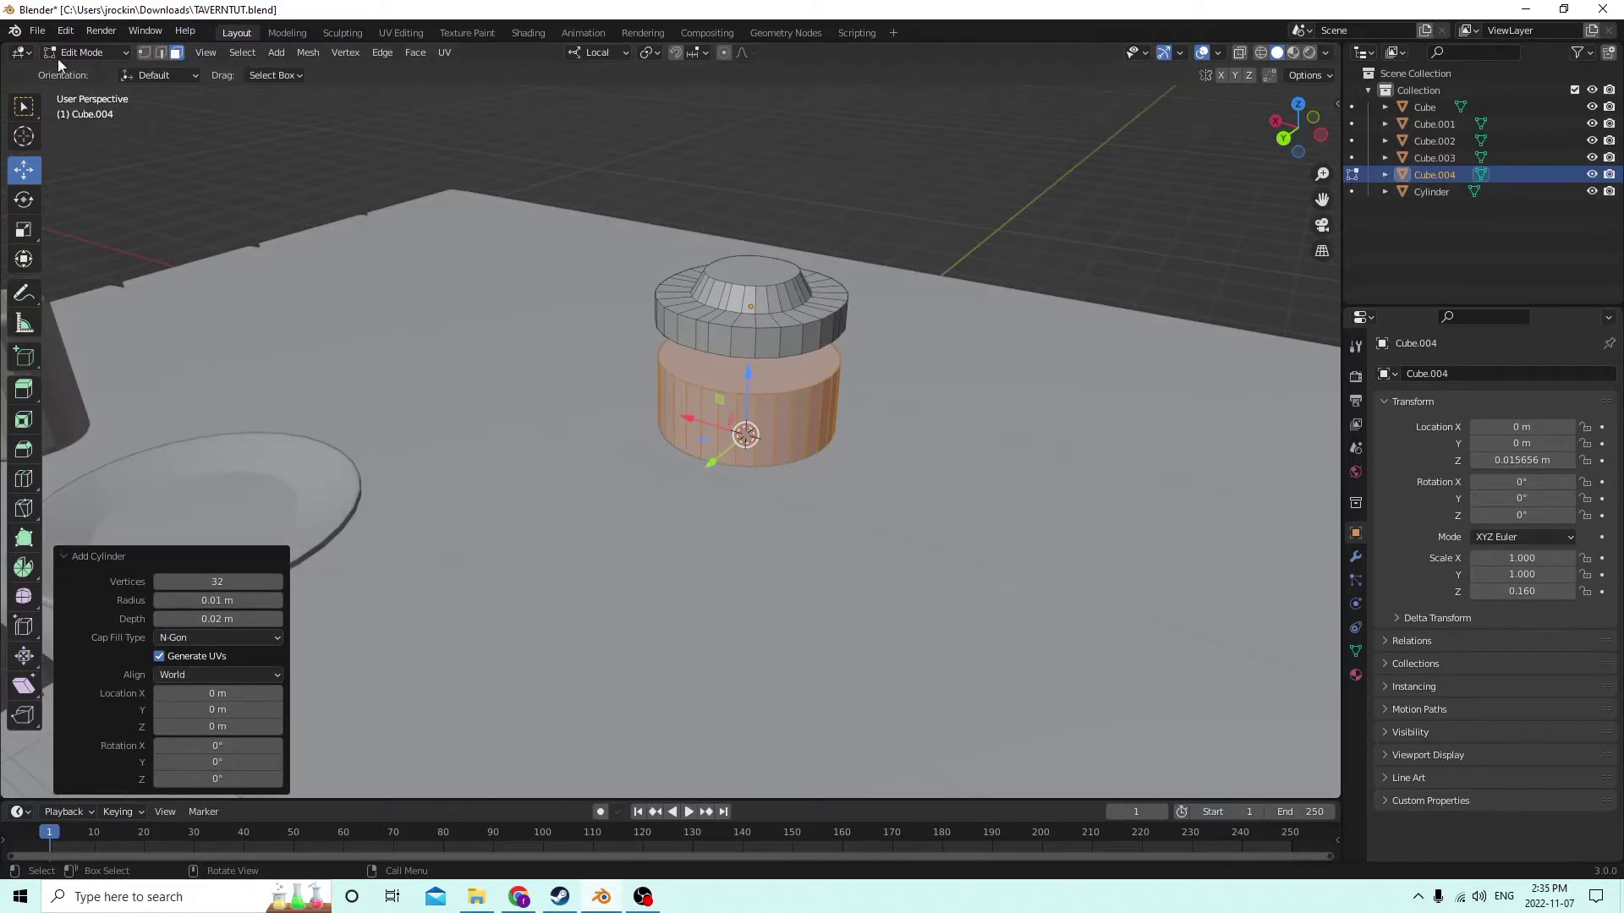
click(66, 31)
click(91, 54)
key(Tab)
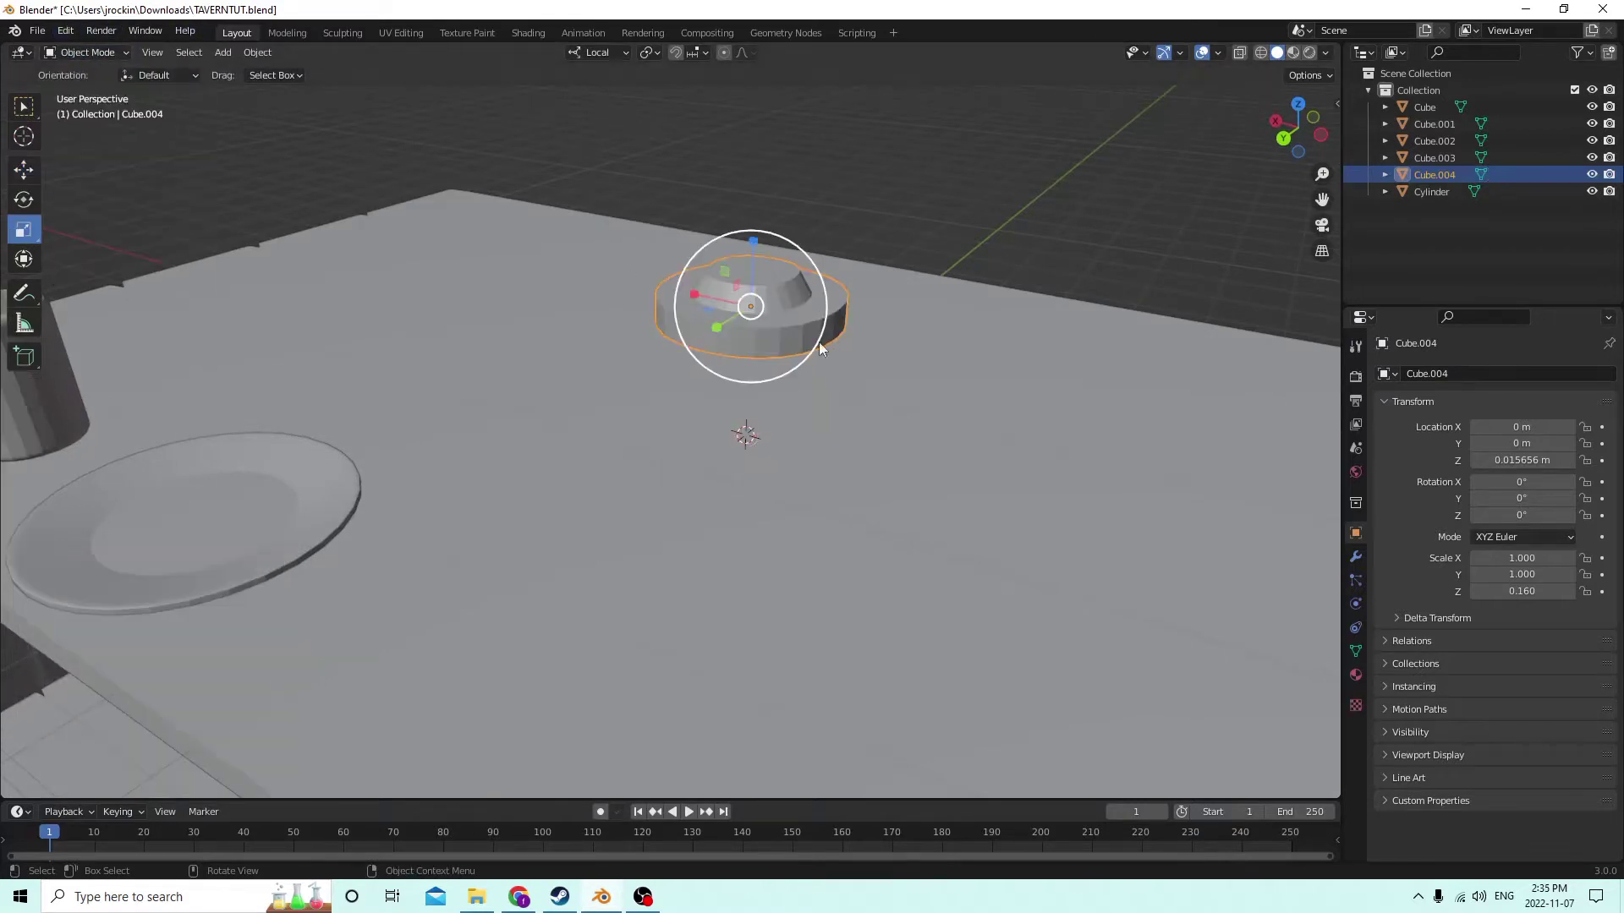
Add a separate cylinder, scale it to 0.282 and set it on the base at Z 0.022032 m.
key(shift+a)
mouse_move(727, 372)
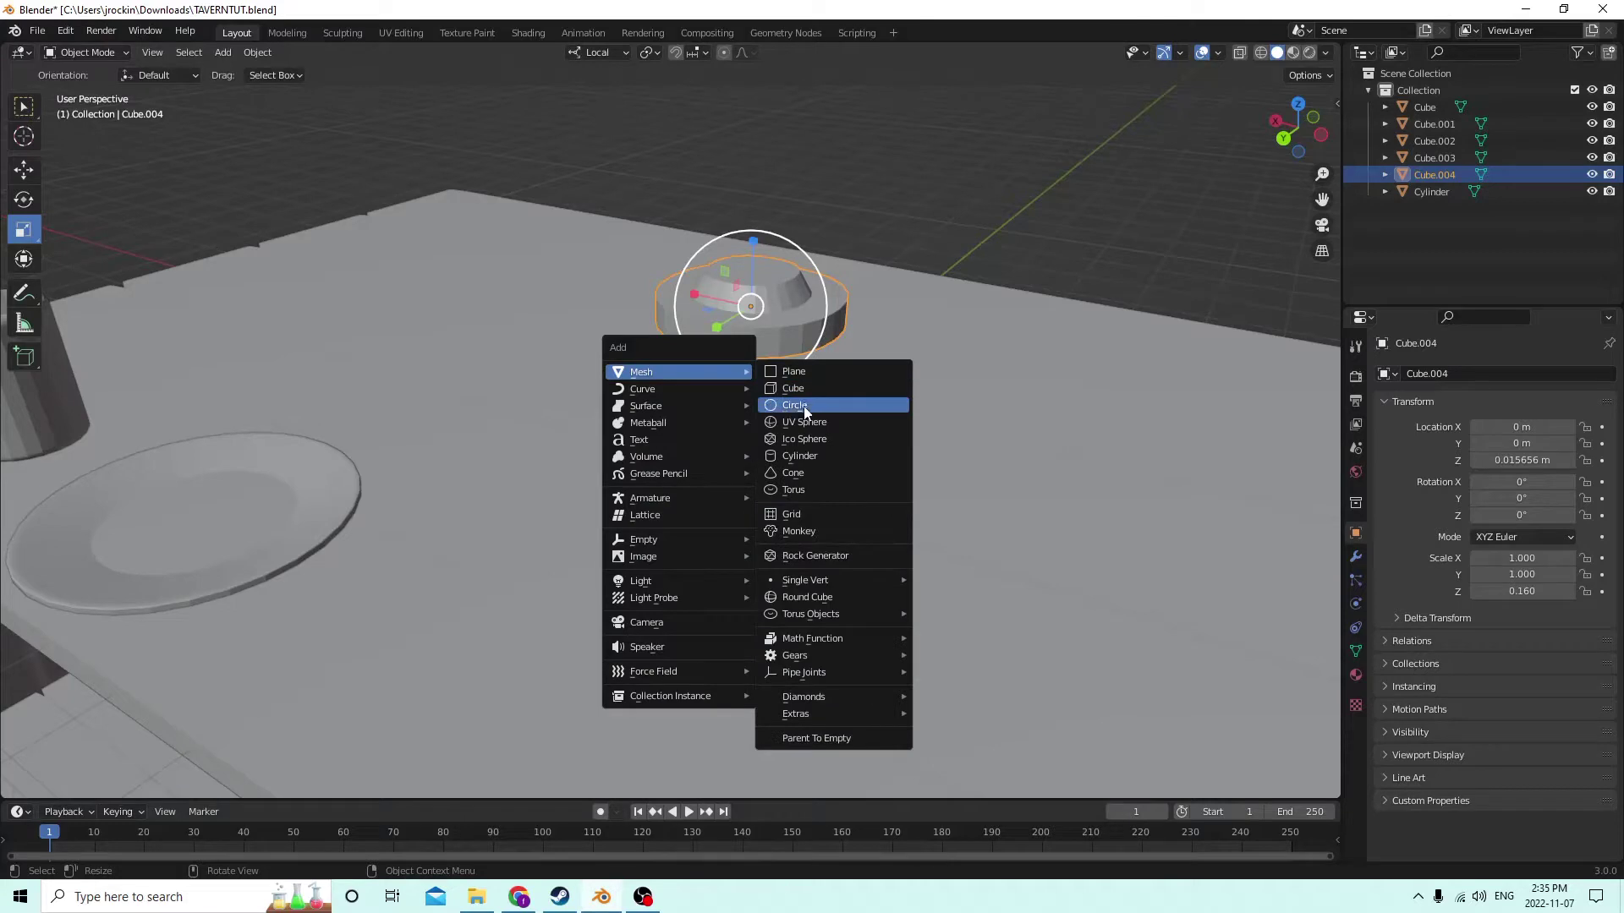
click(814, 457)
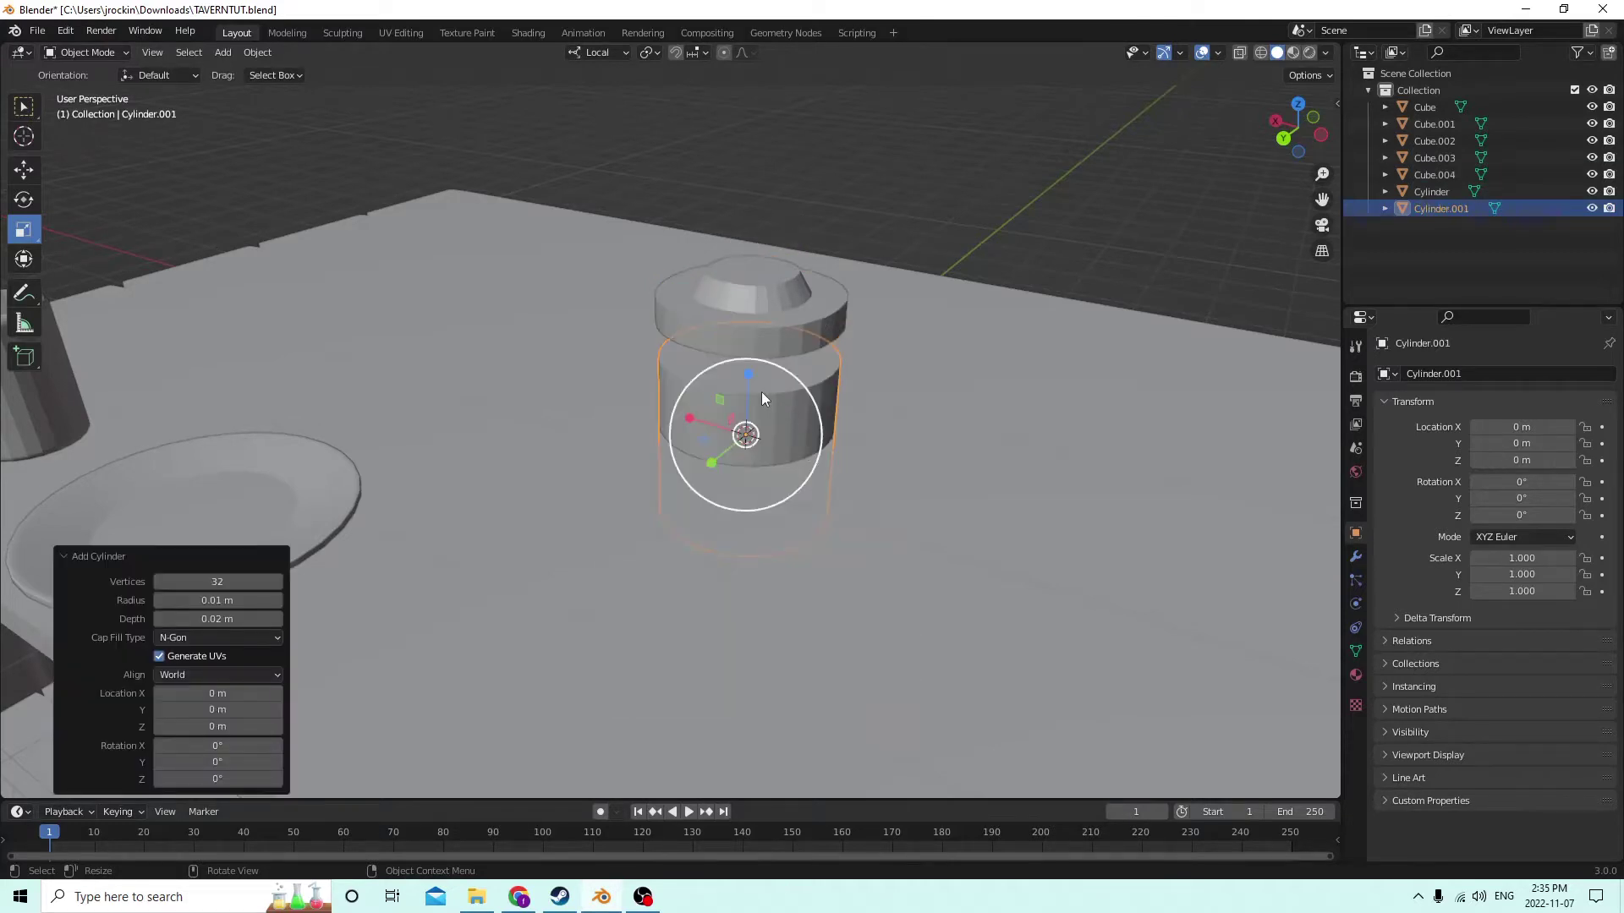
click(32, 169)
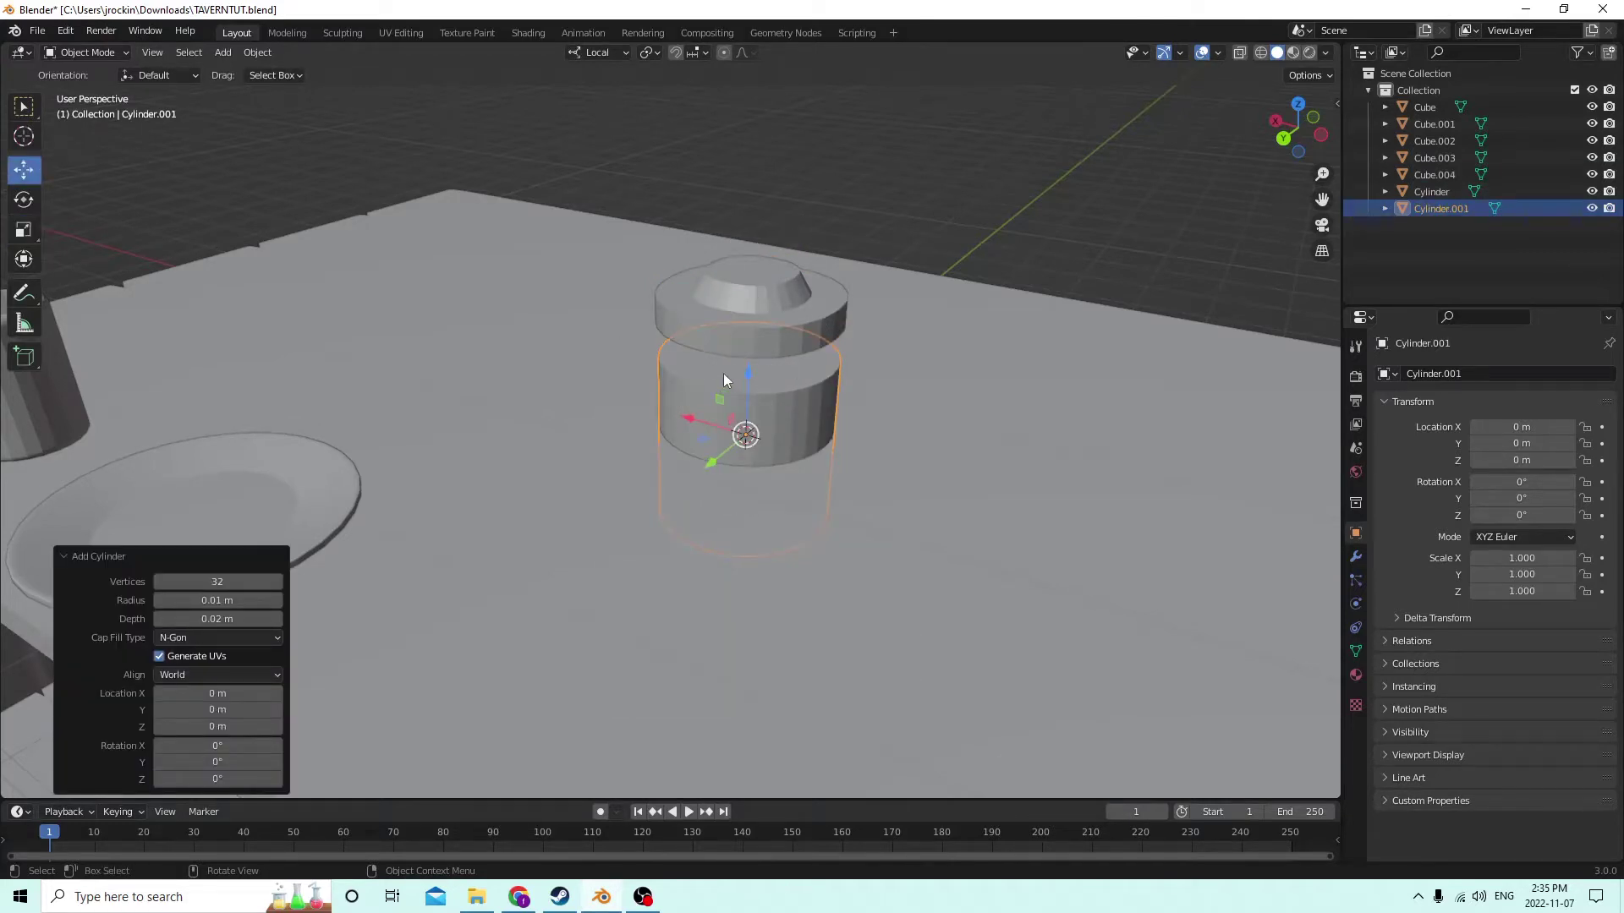
drag(747, 371, 770, 129)
key(g)
click(850, 162)
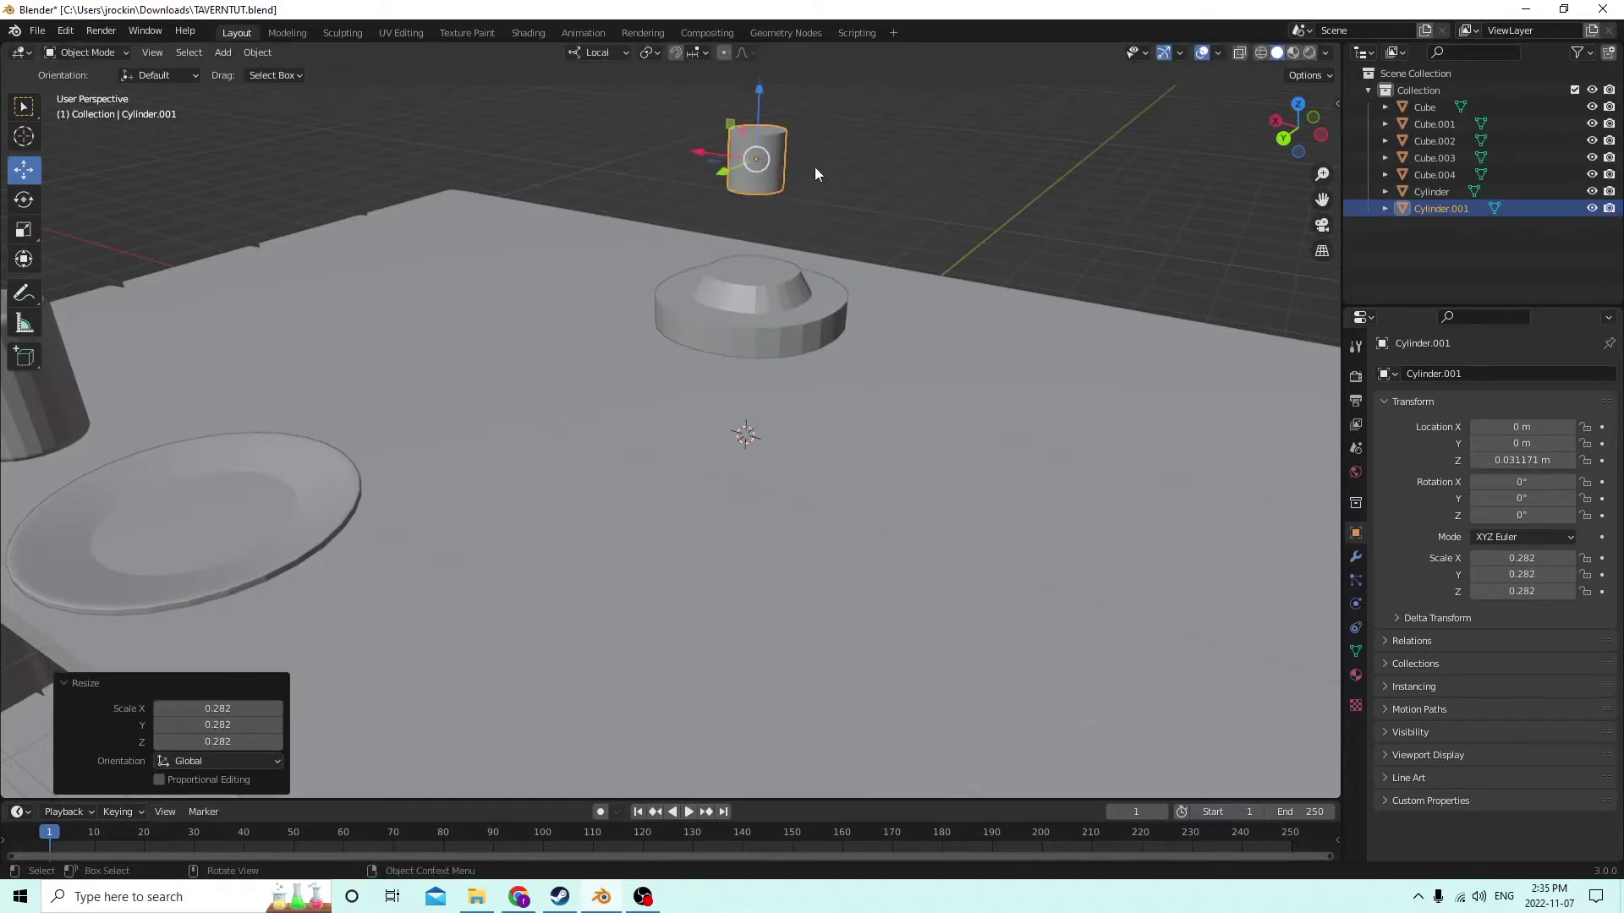
drag(766, 102, 765, 191)
Select the stepped round base and enter its Edit Mode.
middle_drag(765, 191, 641, 212)
scroll(803, 189, up, 1)
middle_drag(854, 406, 841, 368)
click(812, 353)
key(Tab)
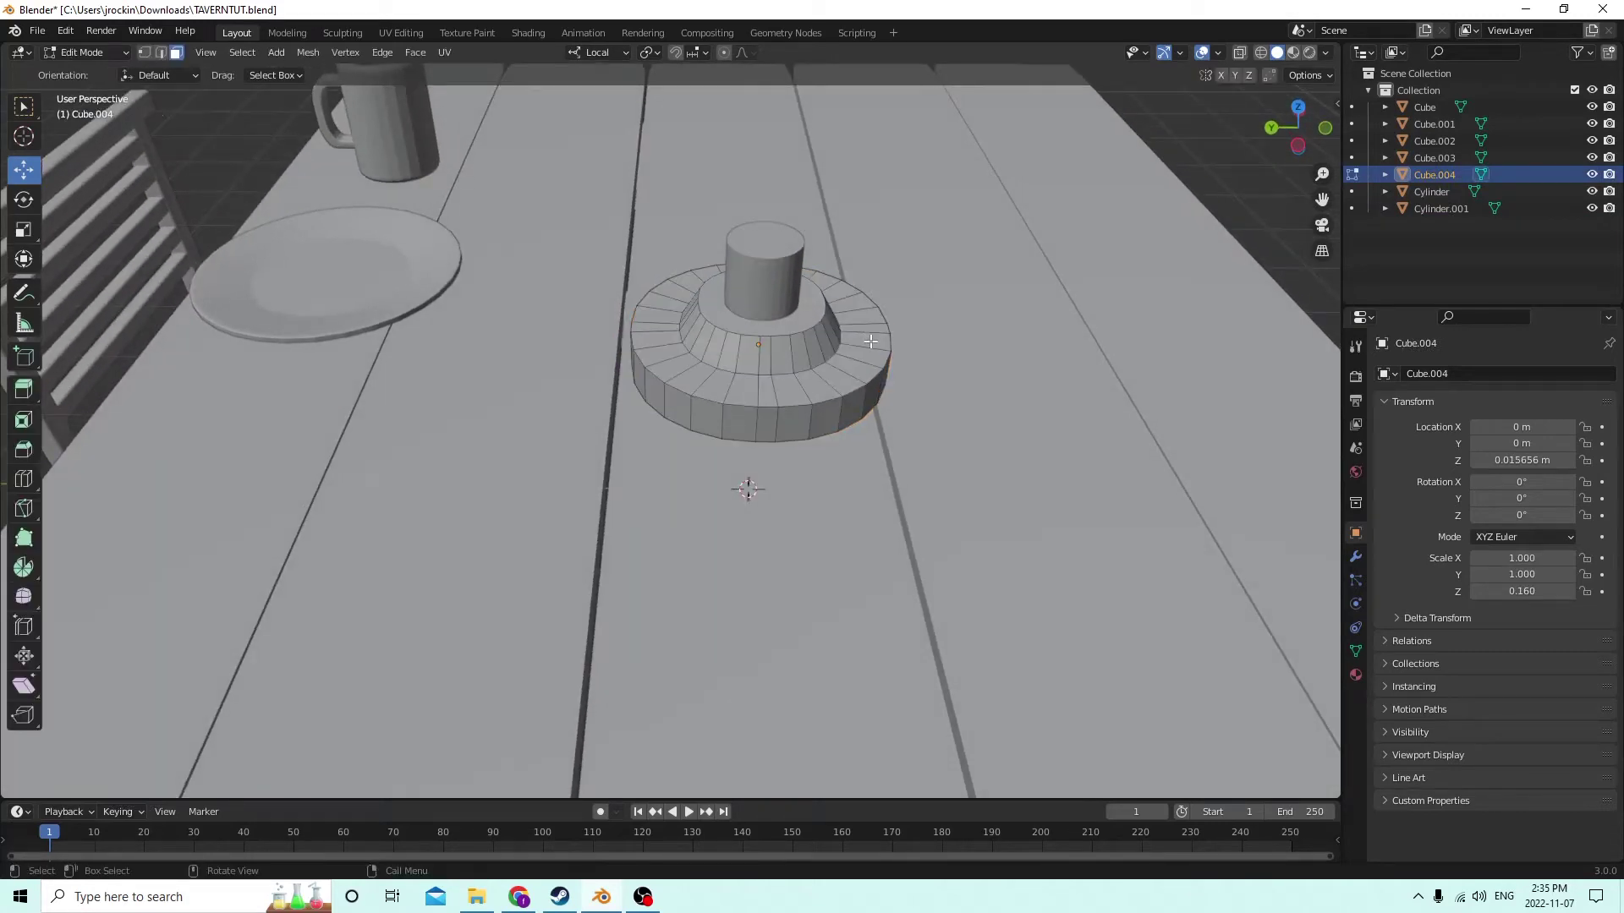
Select an edge ring on the base's upper tier and raise it 0.000779 m along Z.
middle_drag(871, 341, 809, 322)
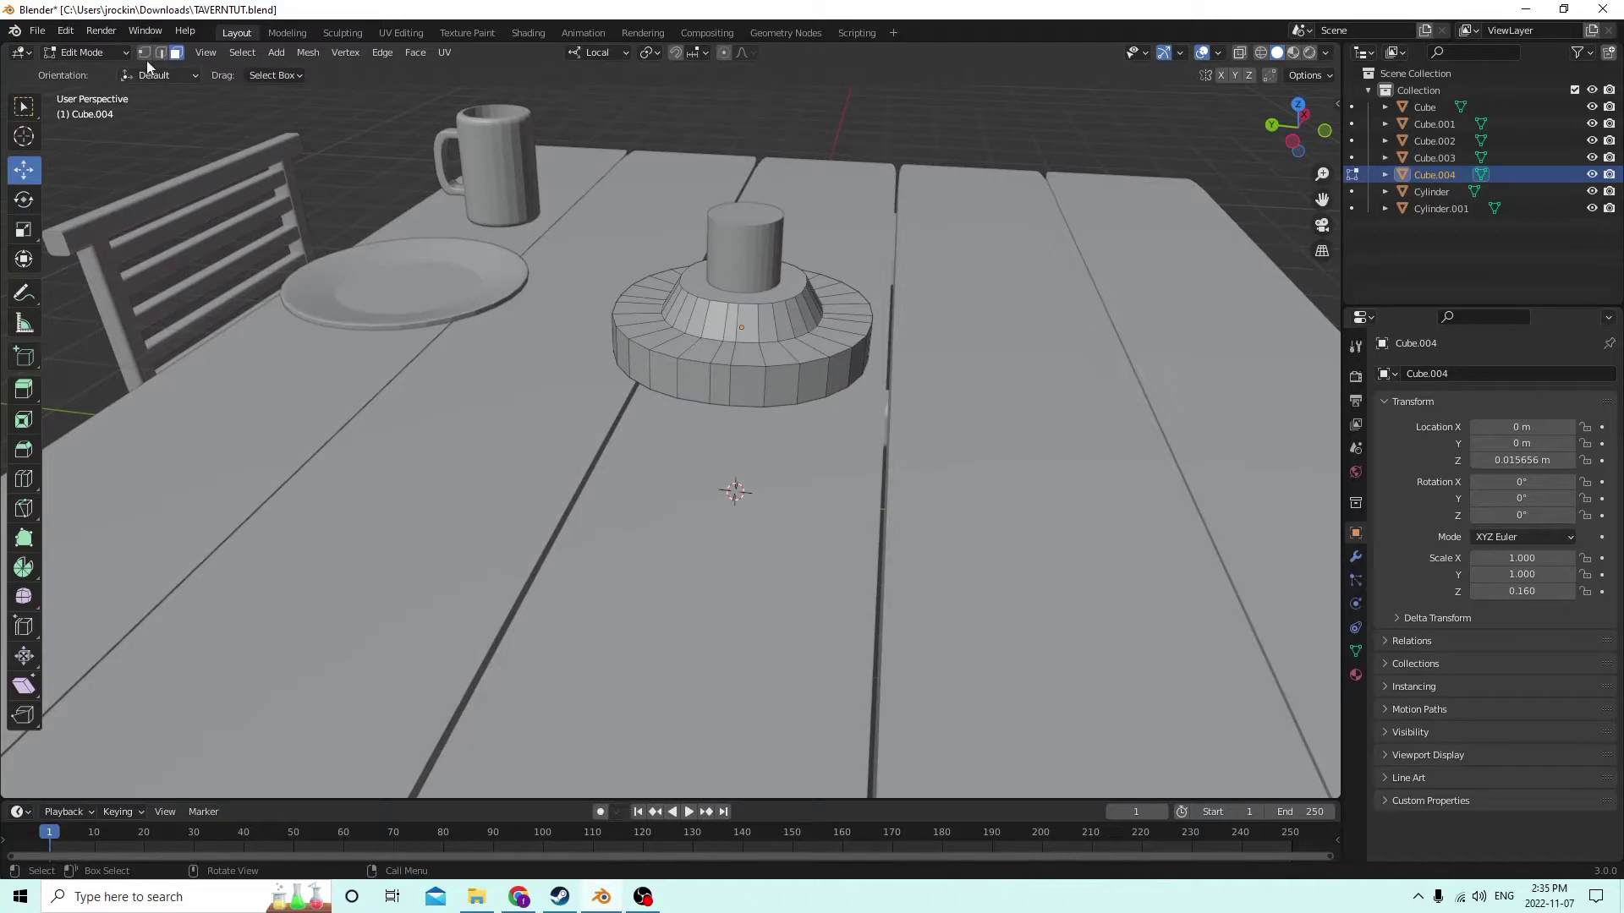
middle_drag(541, 228, 452, 246)
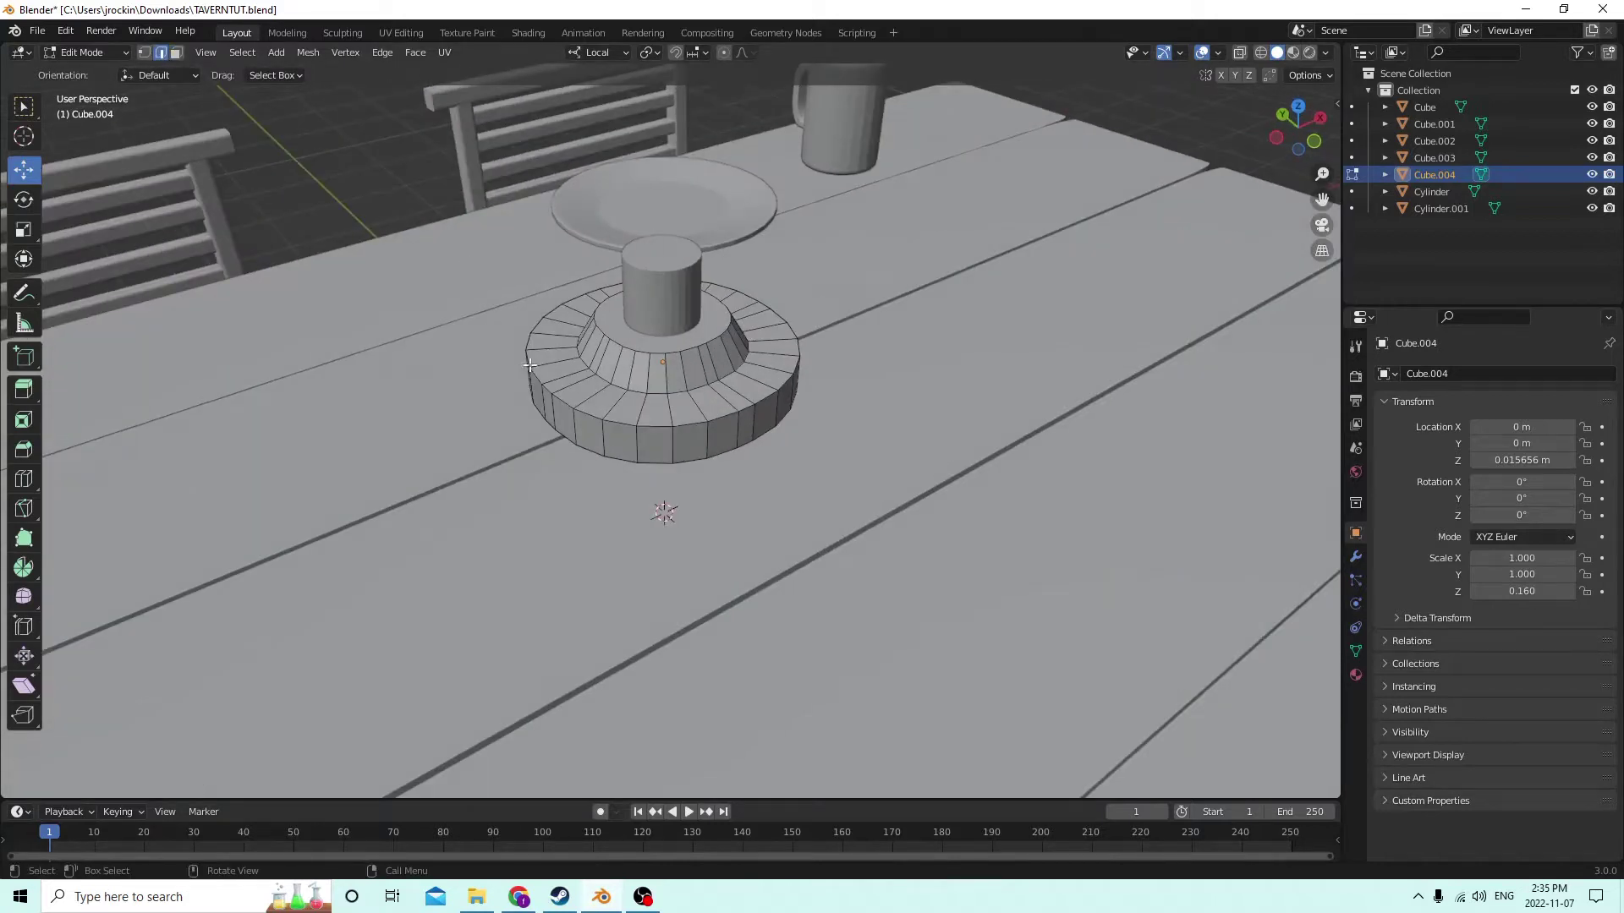
ctrl+click(727, 418)
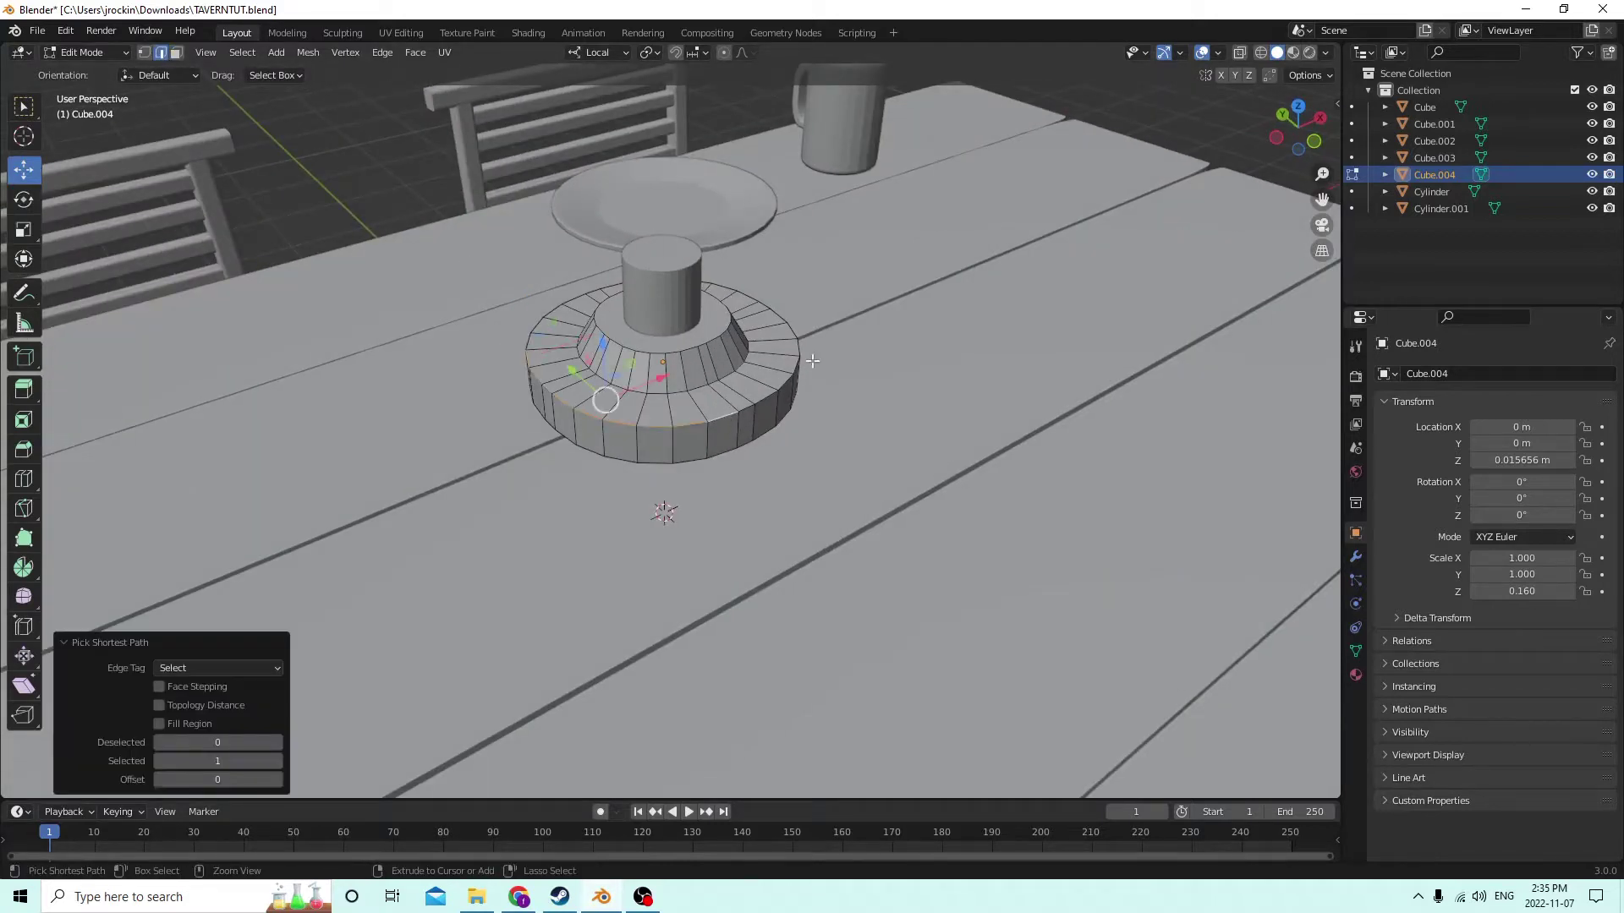
middle_drag(792, 341, 693, 287)
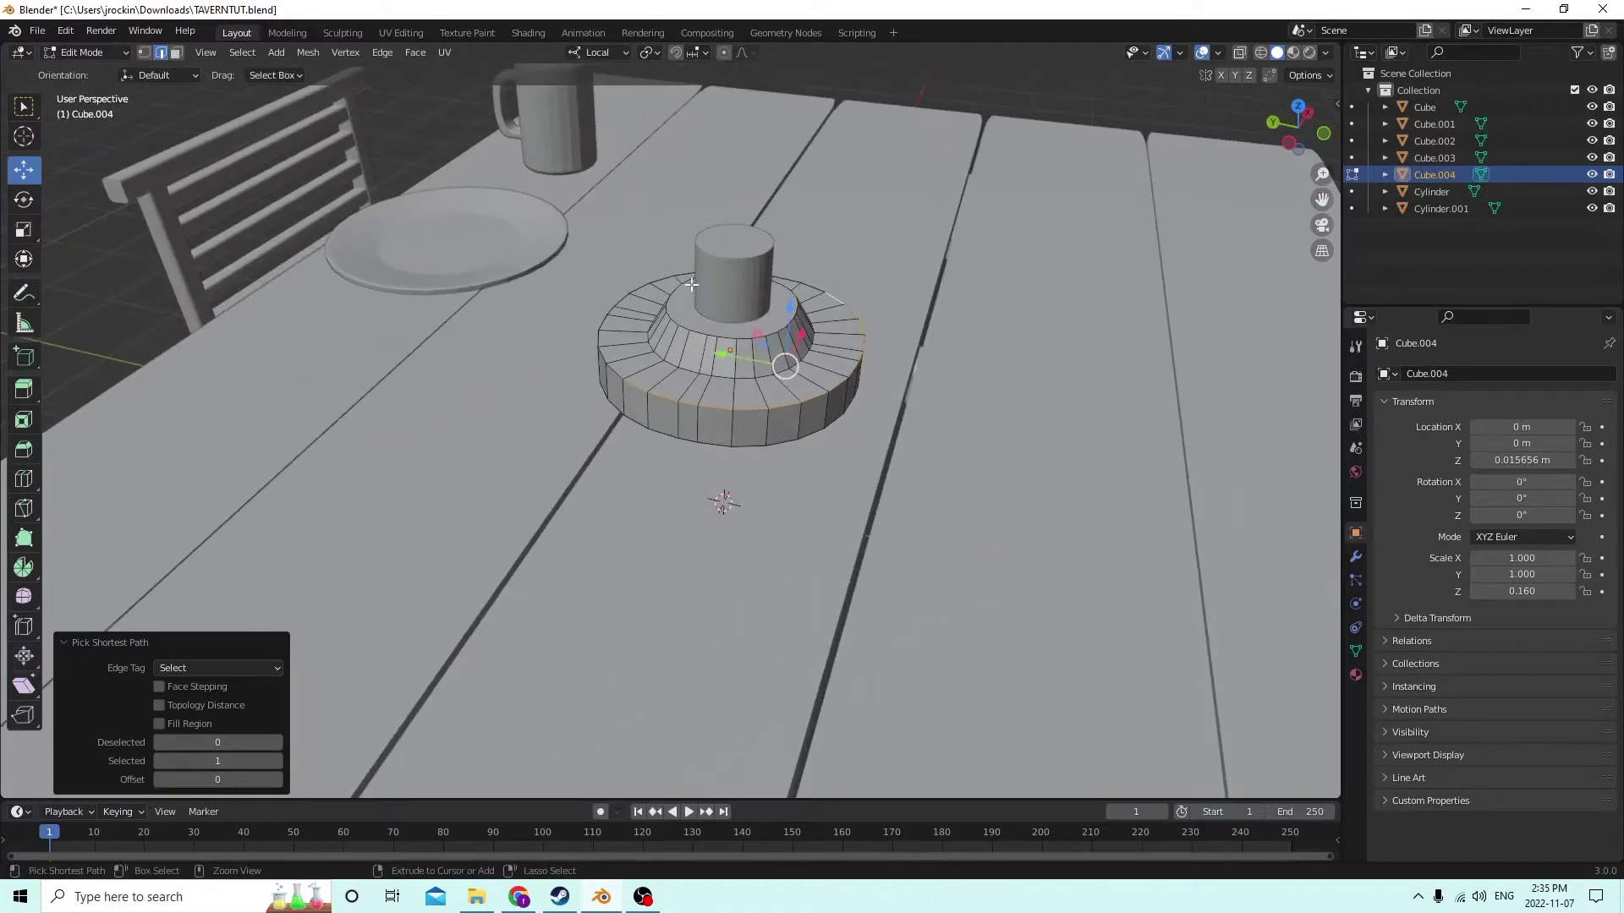
ctrl+click(661, 278)
ctrl+click(603, 323)
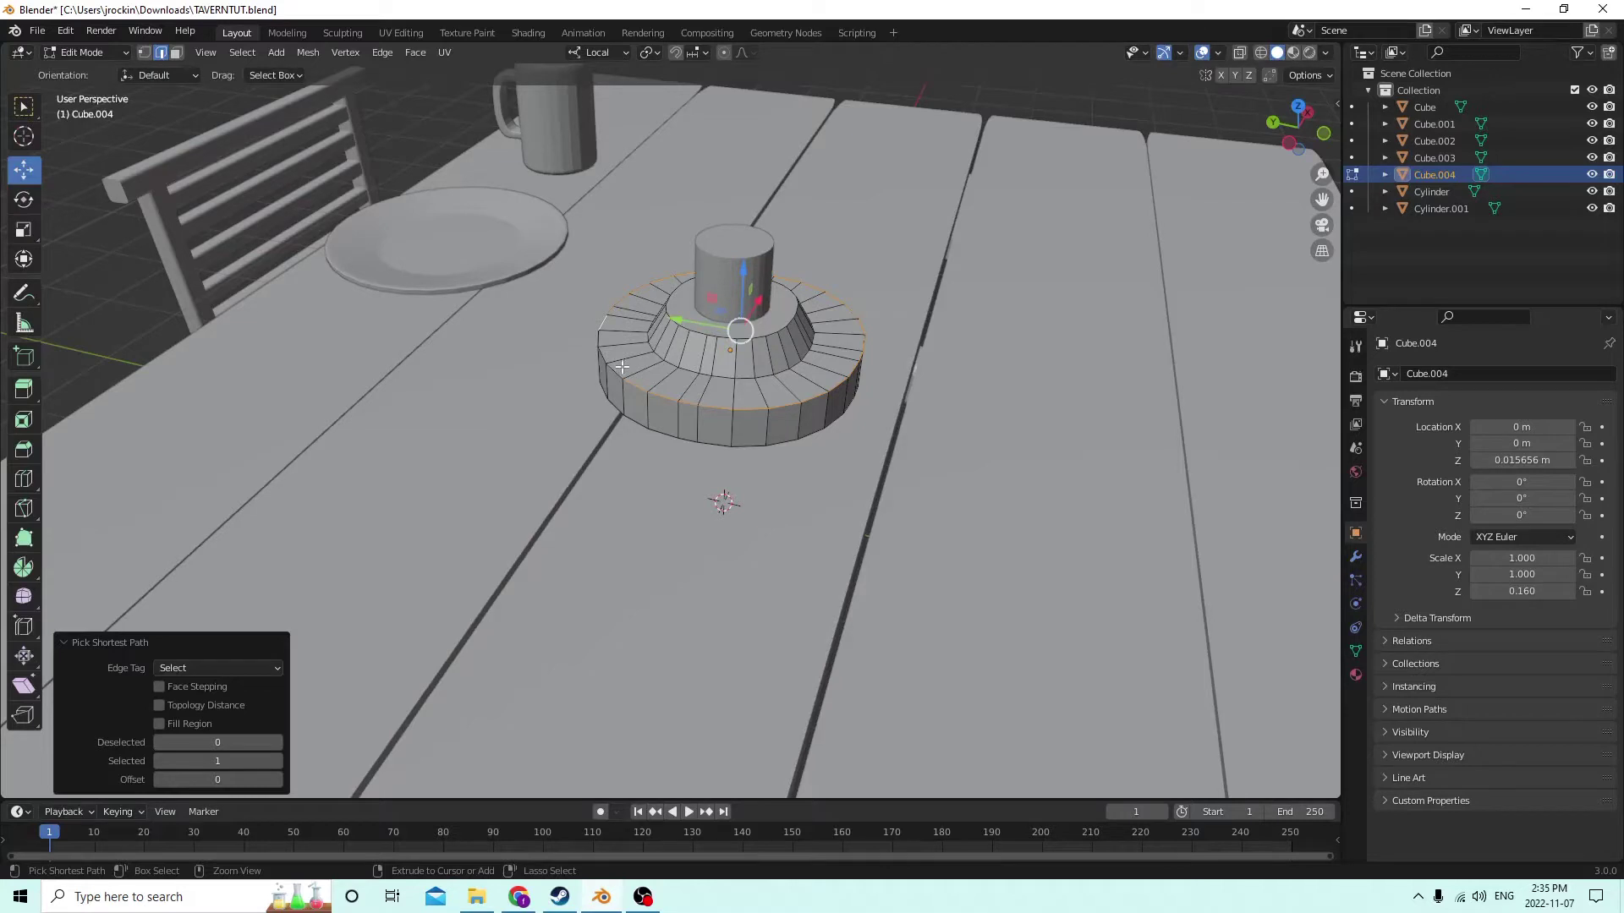
middle_drag(620, 367, 642, 344)
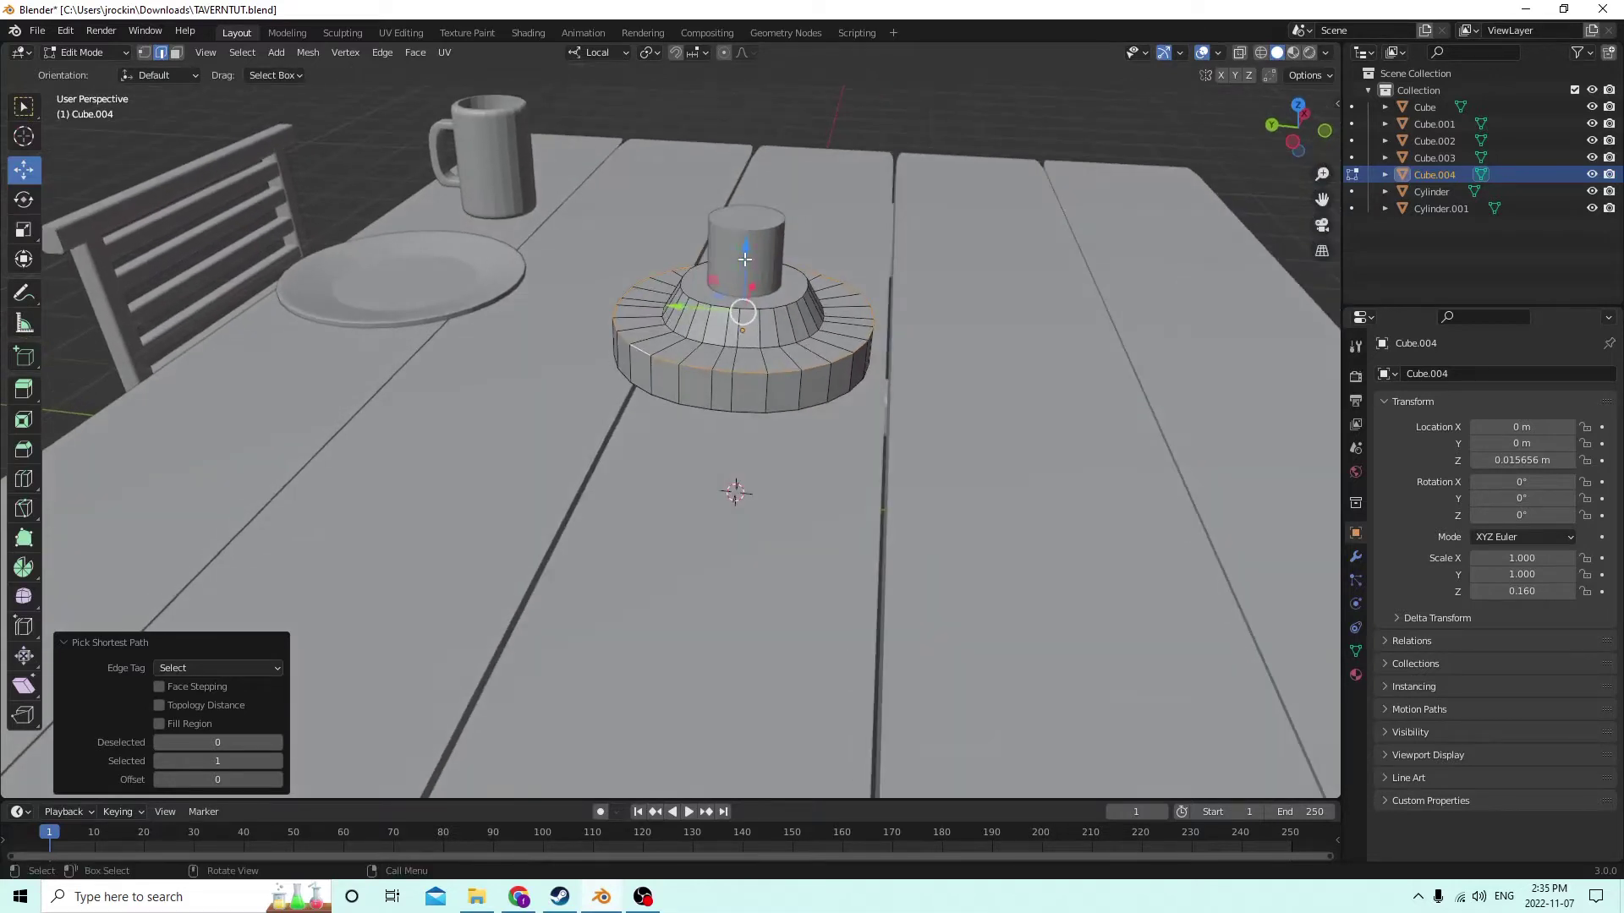
drag(750, 260, 749, 258)
middle_drag(749, 258, 860, 262)
click(1214, 294)
middle_drag(1140, 277, 930, 278)
Inset the base's bottom face by 0.002982 m and push it 0.001609 m up into a recess.
click(176, 53)
click(655, 276)
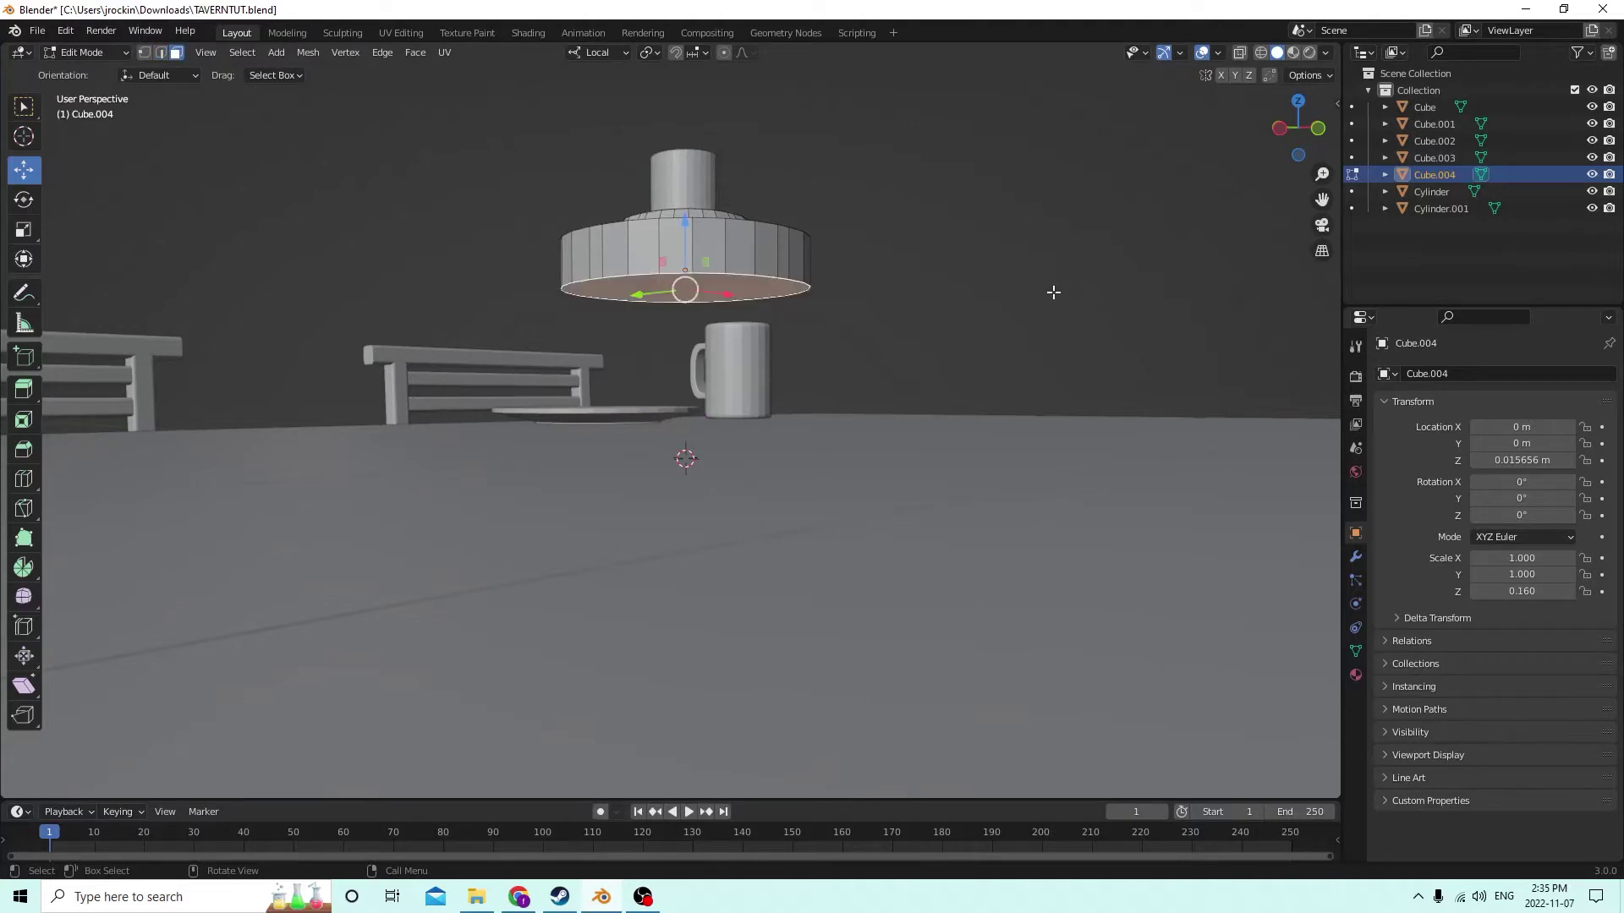
key(i)
click(1015, 279)
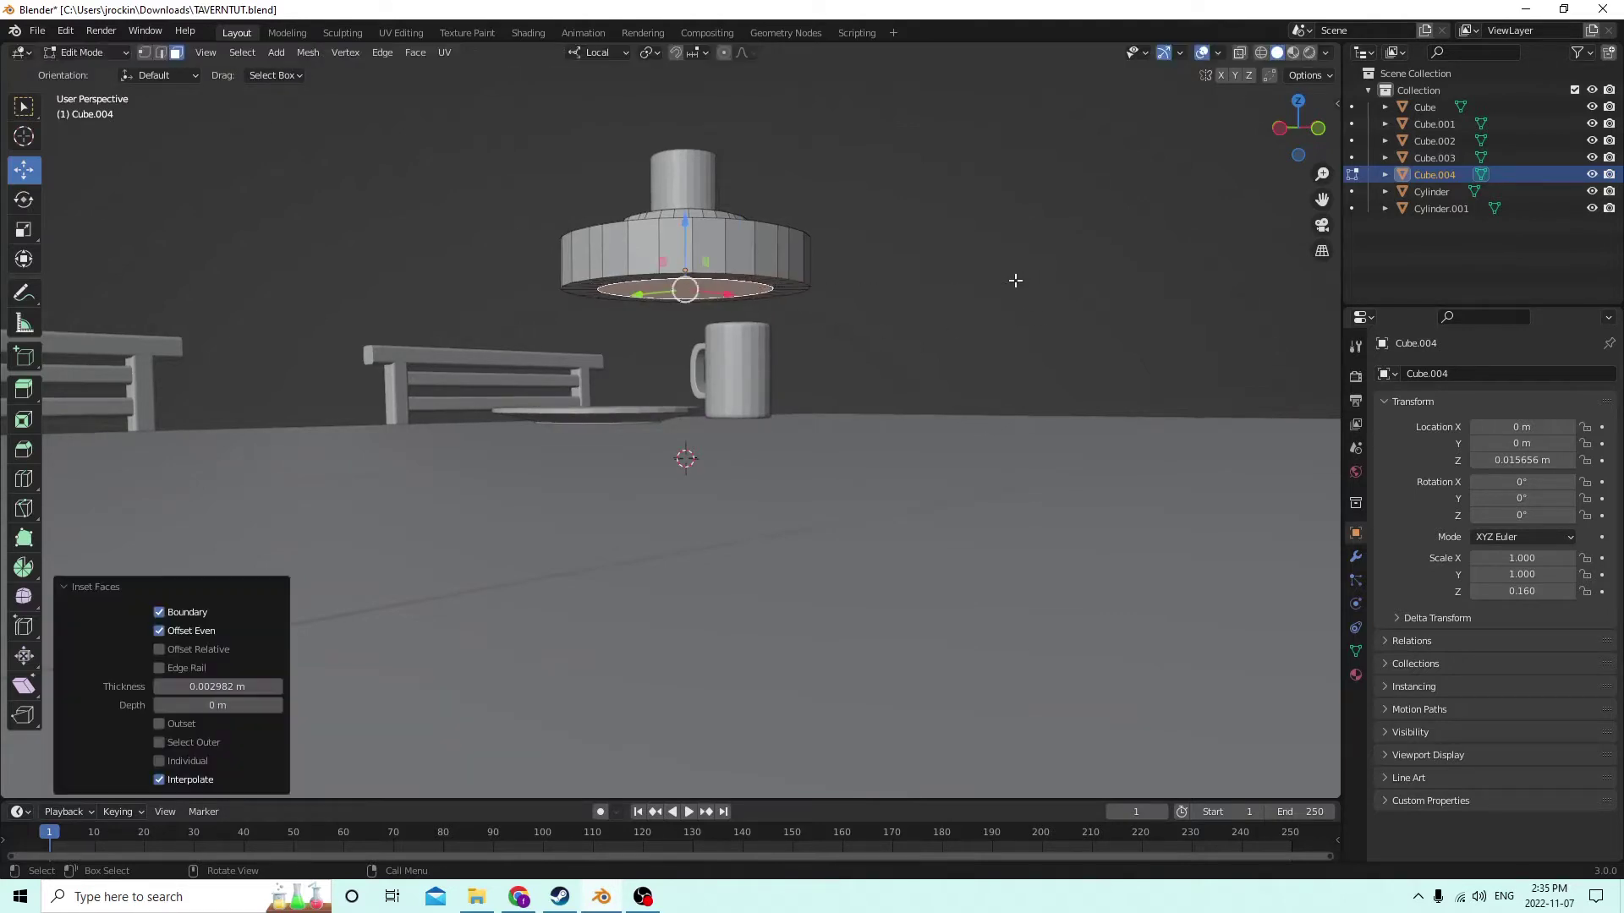
drag(692, 217, 689, 241)
middle_drag(690, 243, 741, 263)
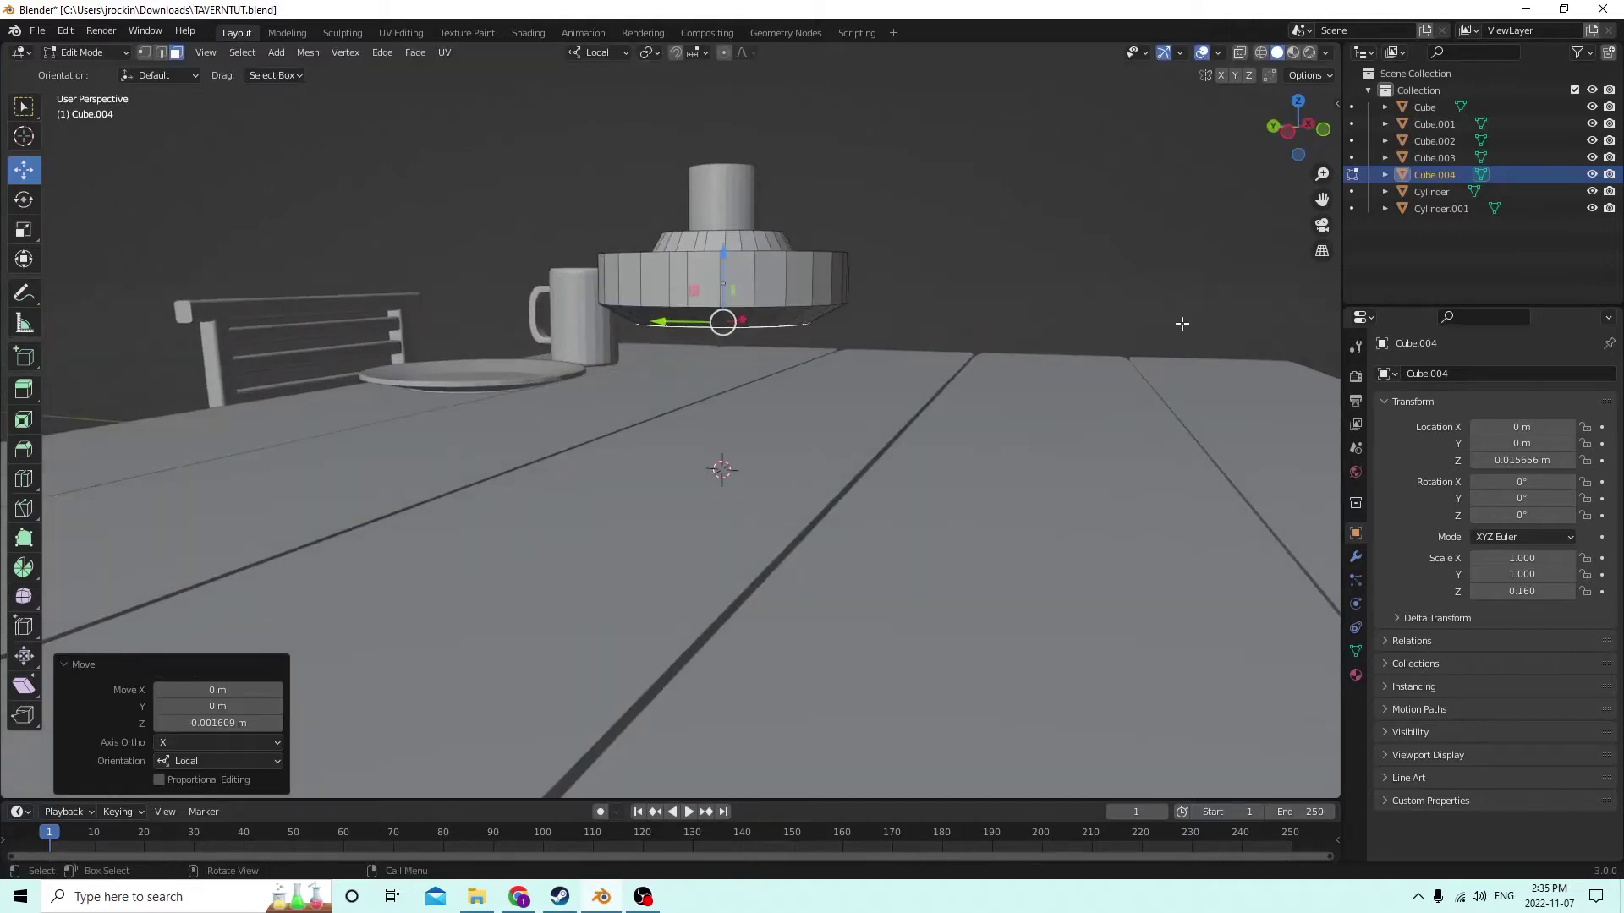
key(Tab)
middle_drag(1179, 324, 898, 285)
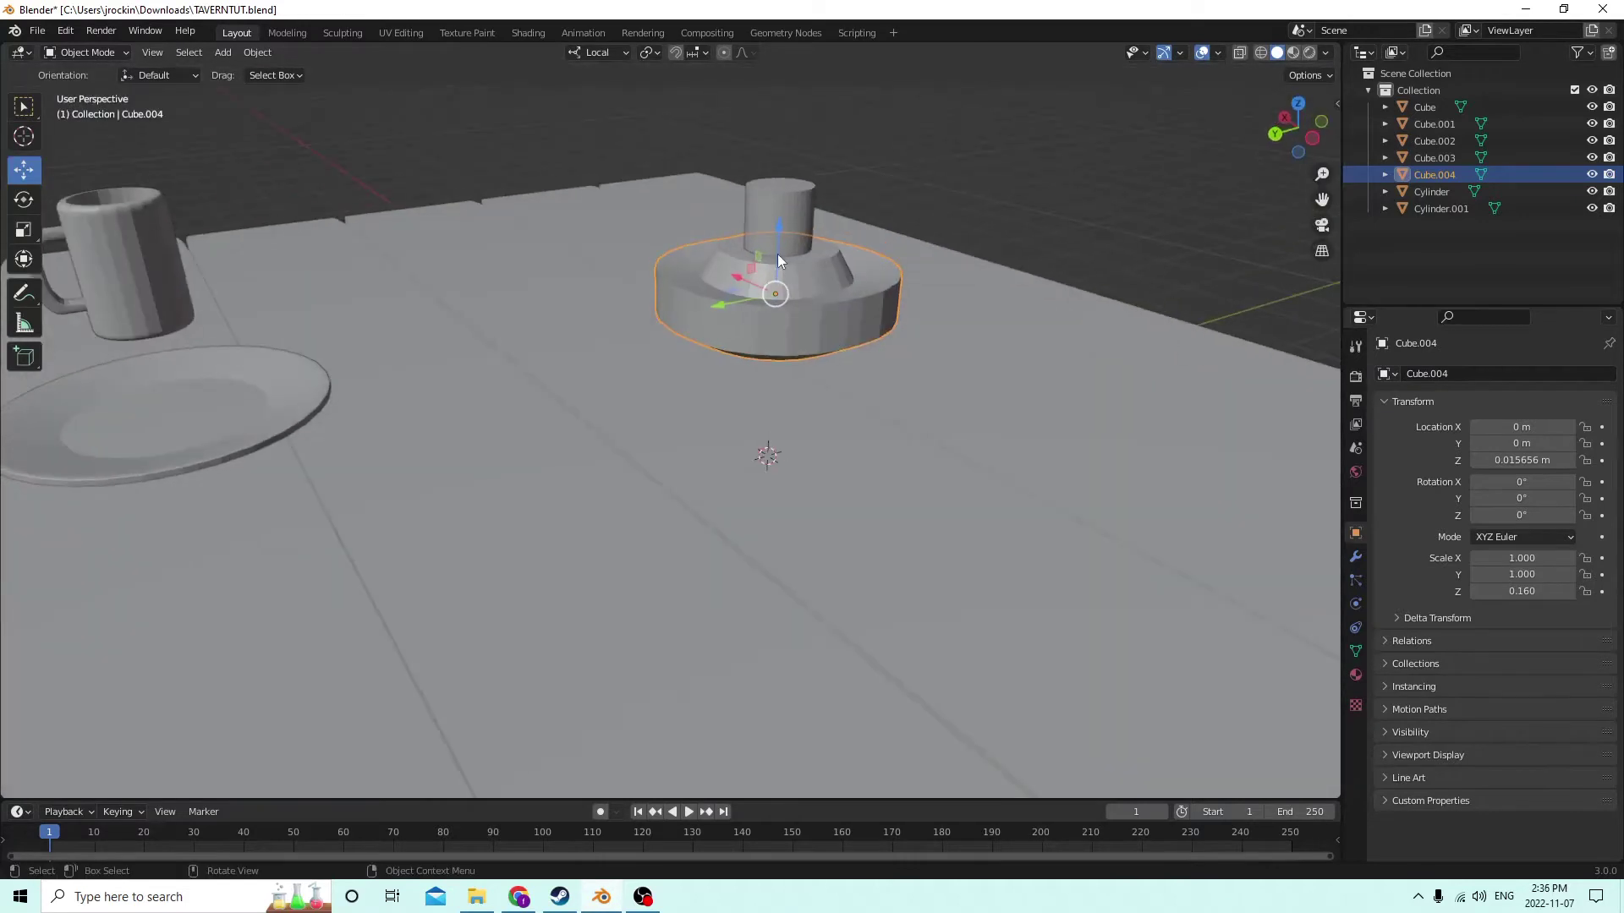
Stretch the small cylinder into a tall candle at Z scale 0.545.
click(802, 208)
middle_drag(803, 207, 728, 252)
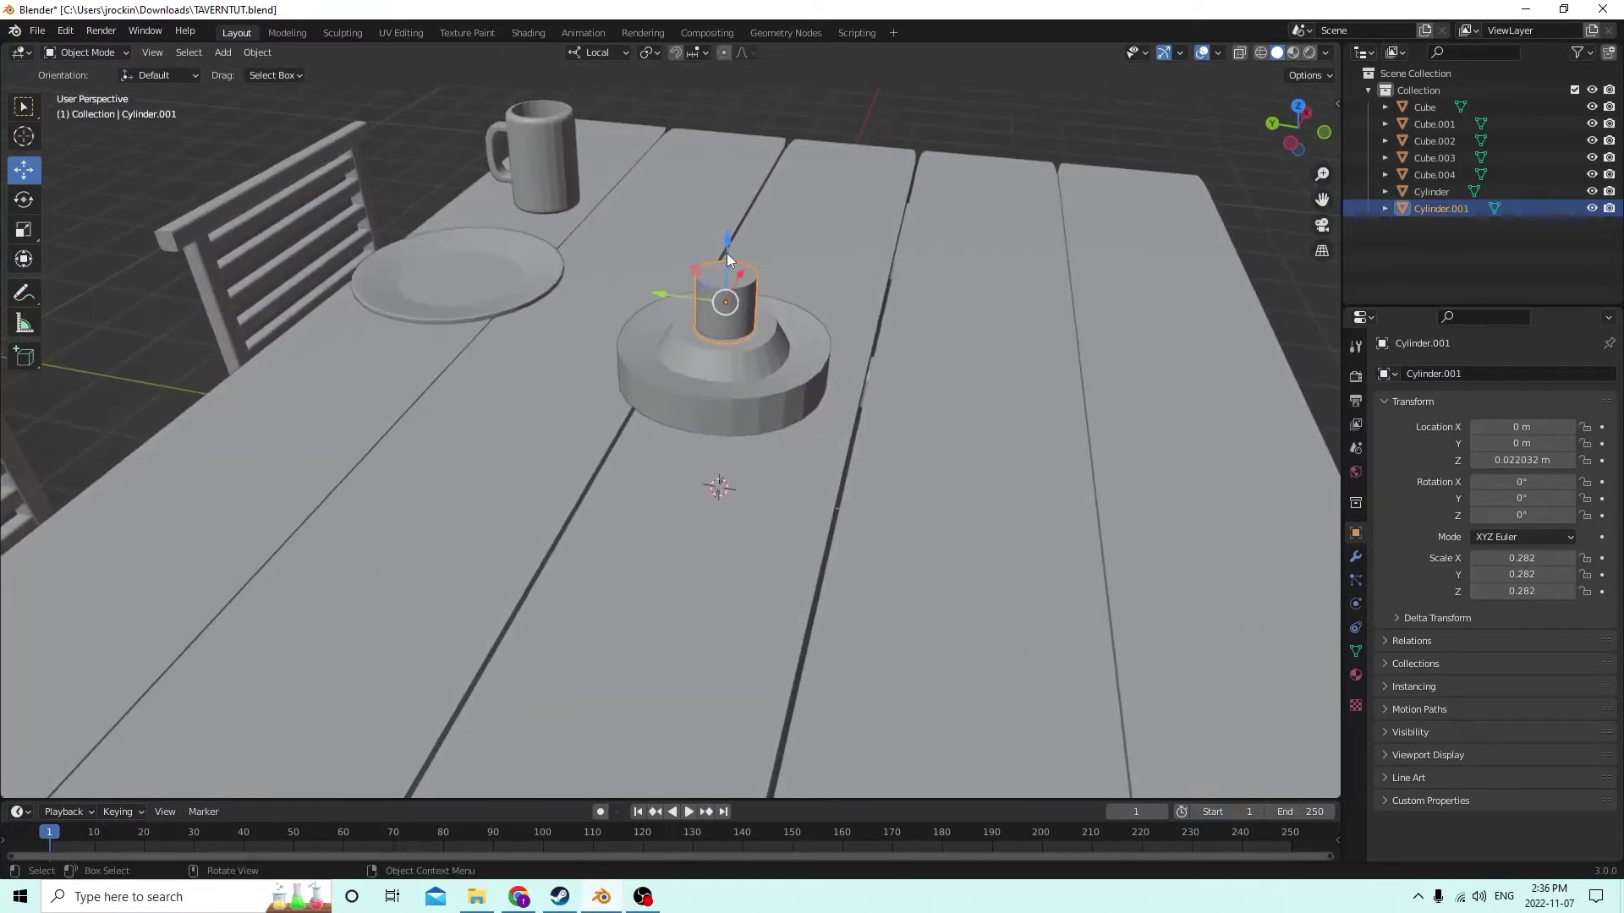
click(24, 229)
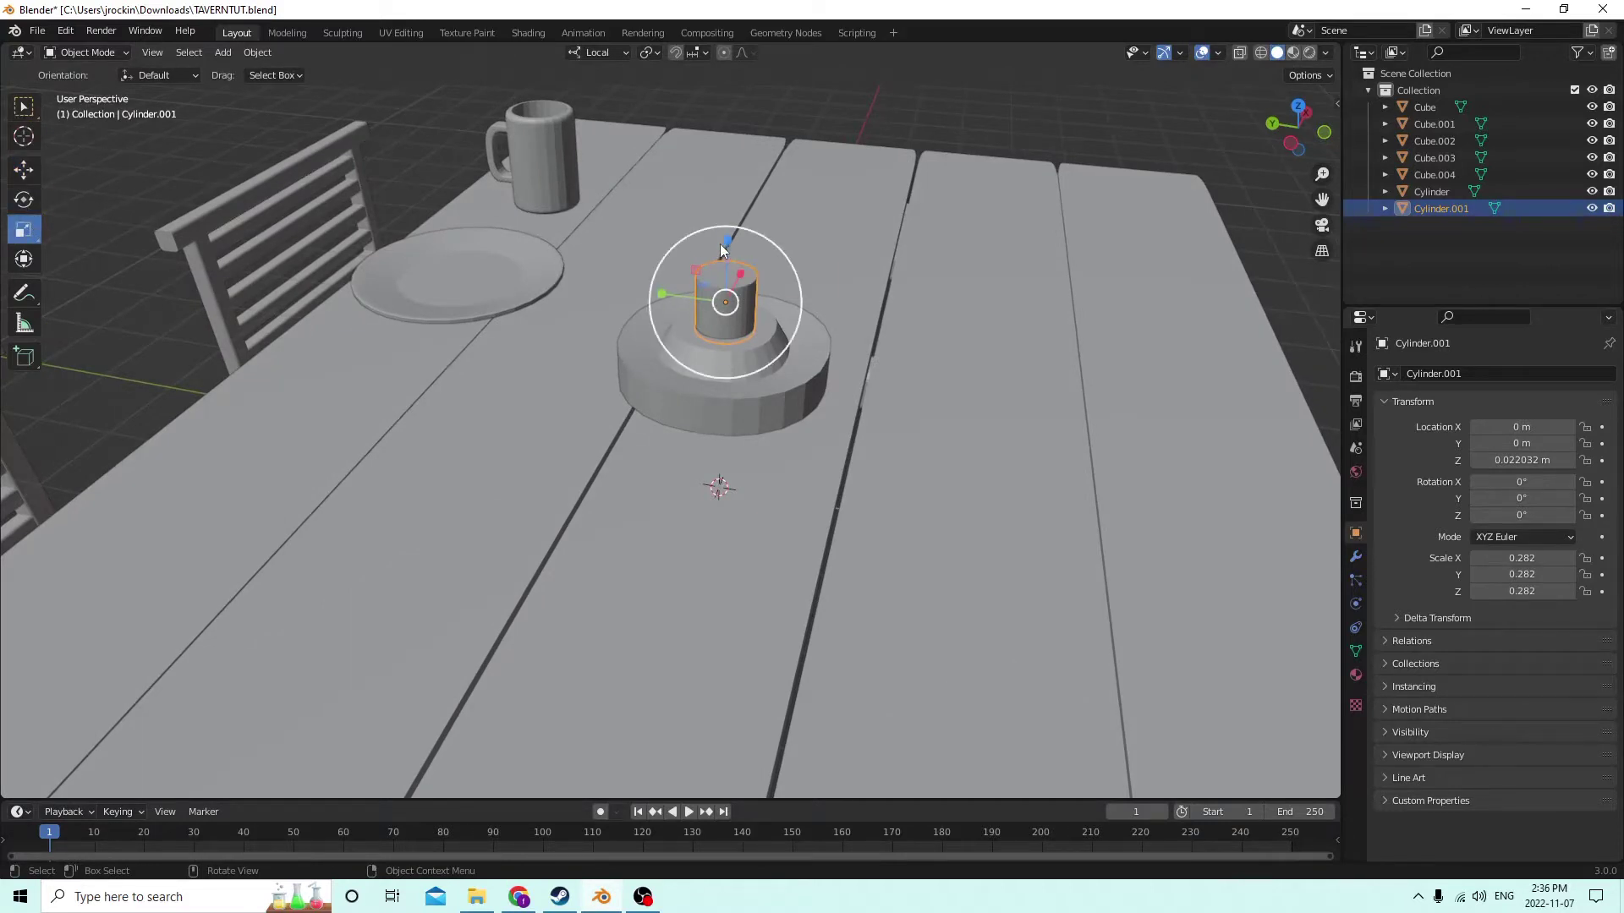
drag(727, 241, 736, 170)
middle_drag(732, 174, 726, 149)
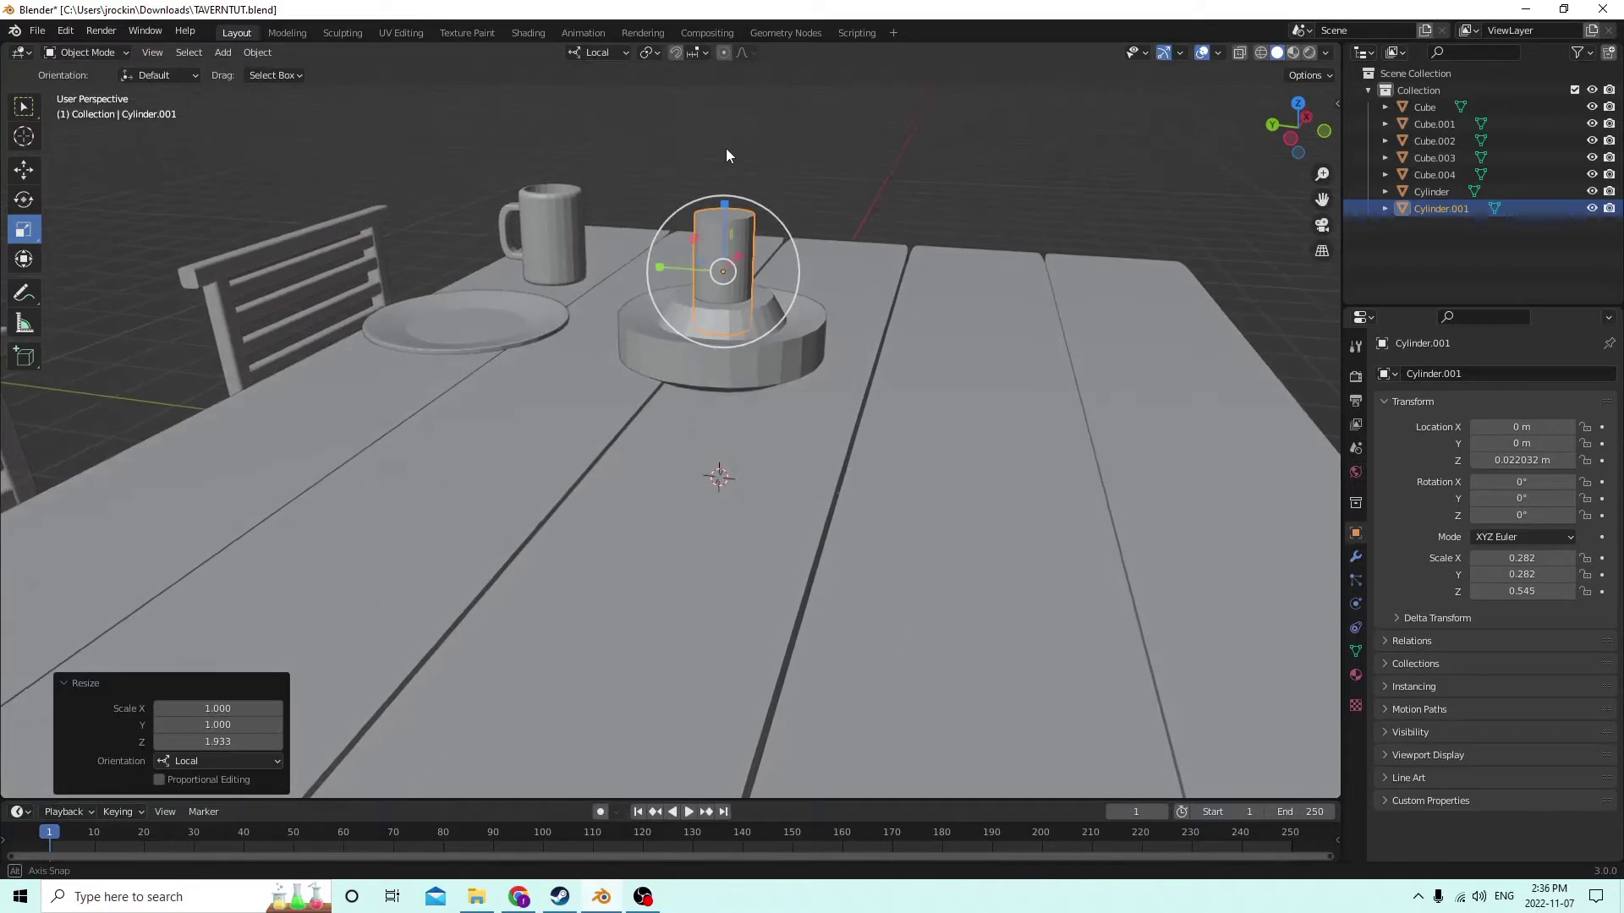
Raise the candle to Z 0.024711 m and make an in-place duplicate of it.
click(18, 174)
drag(723, 201, 724, 165)
middle_drag(722, 215, 779, 206)
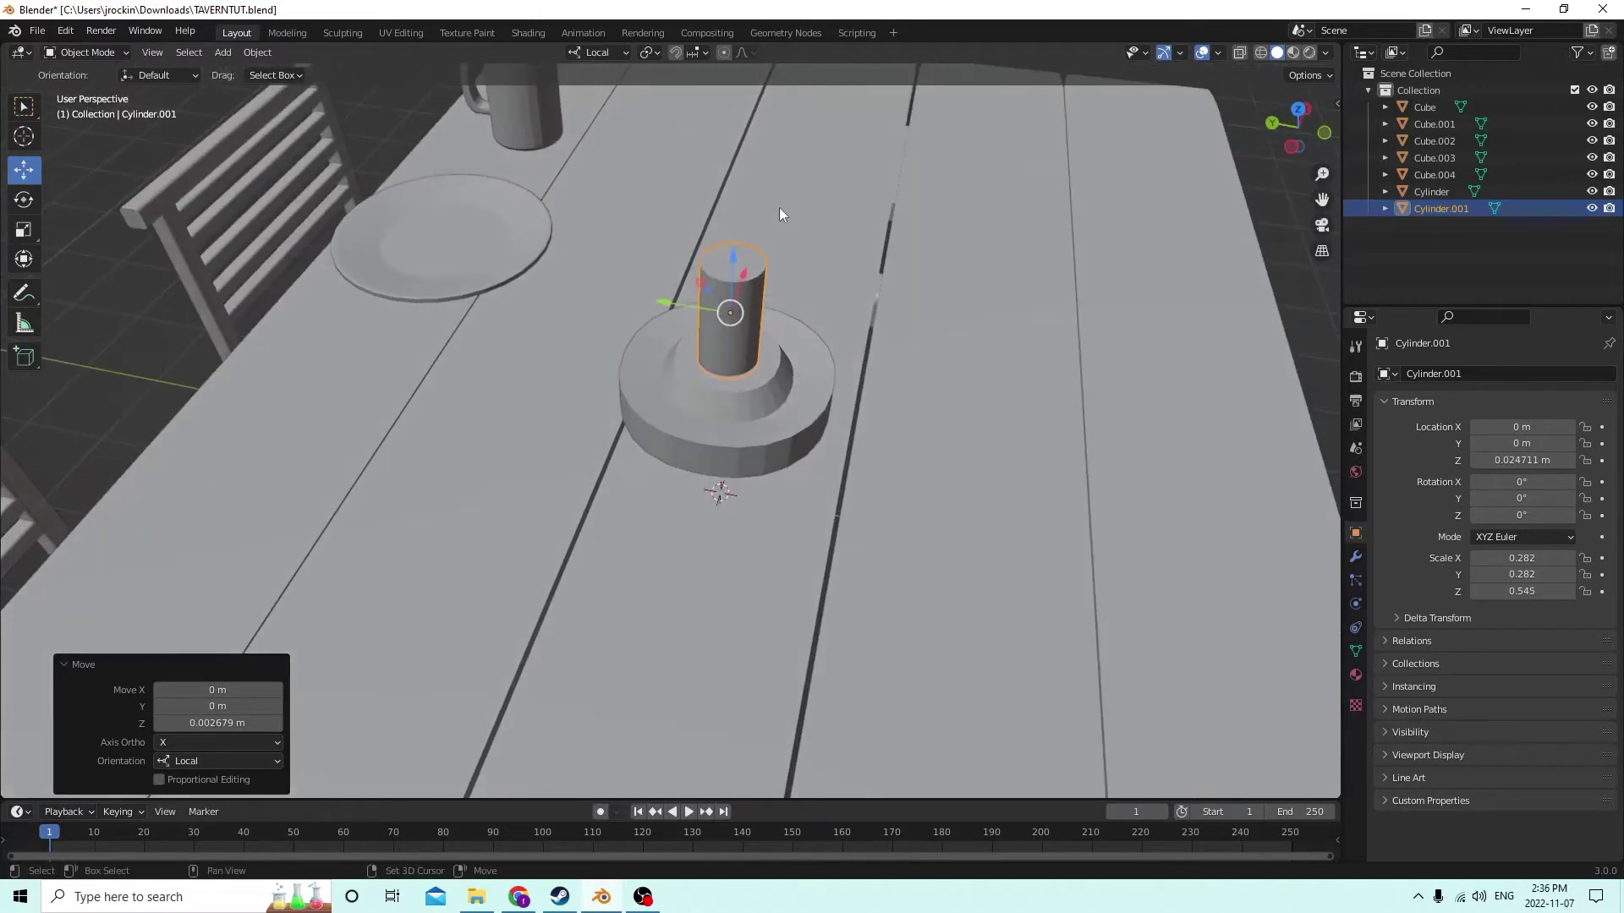
key(shift+d)
key(Escape)
Shrink the duplicate into a thin wick and lift it above the candle.
middle_drag(829, 159, 880, 207)
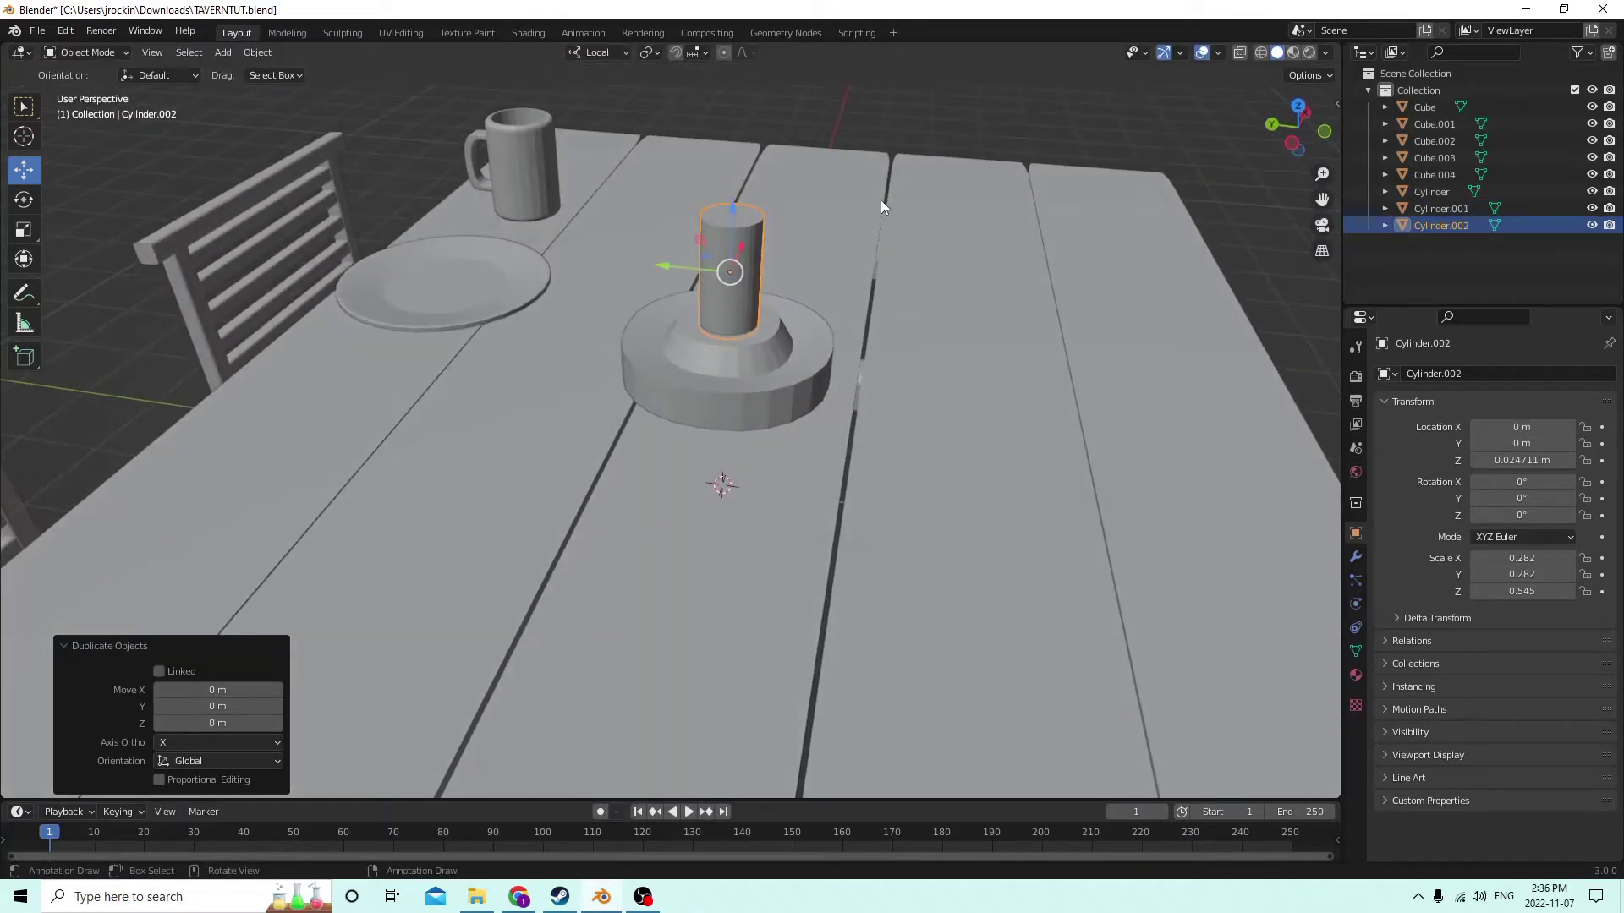
key(s)
click(741, 240)
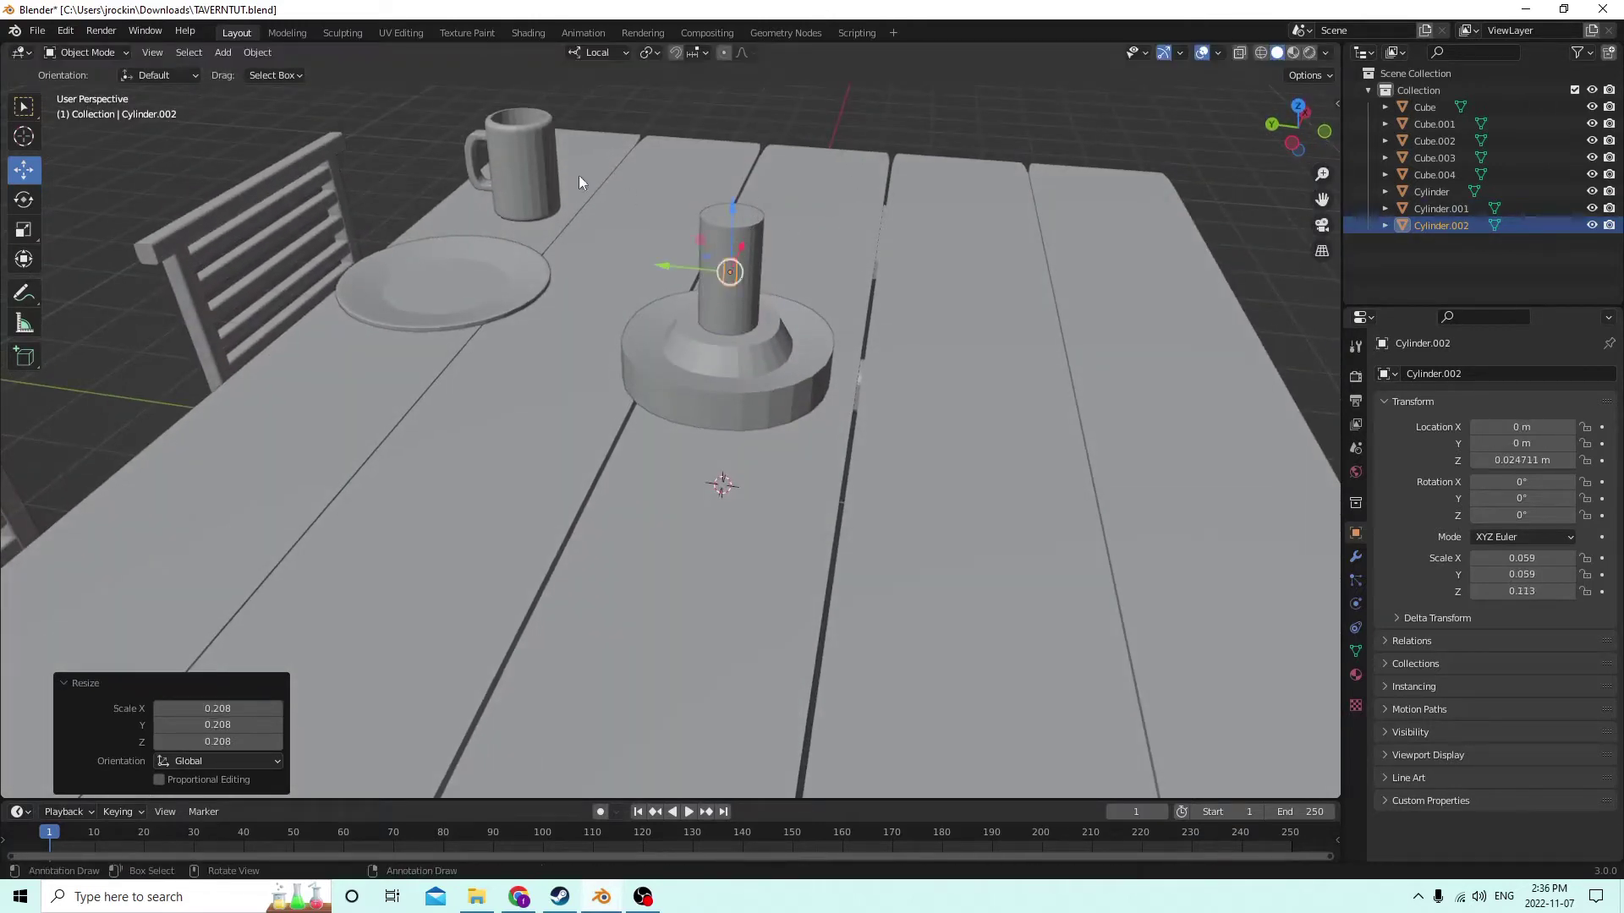
drag(738, 211, 726, 83)
scroll(742, 152, up, 1)
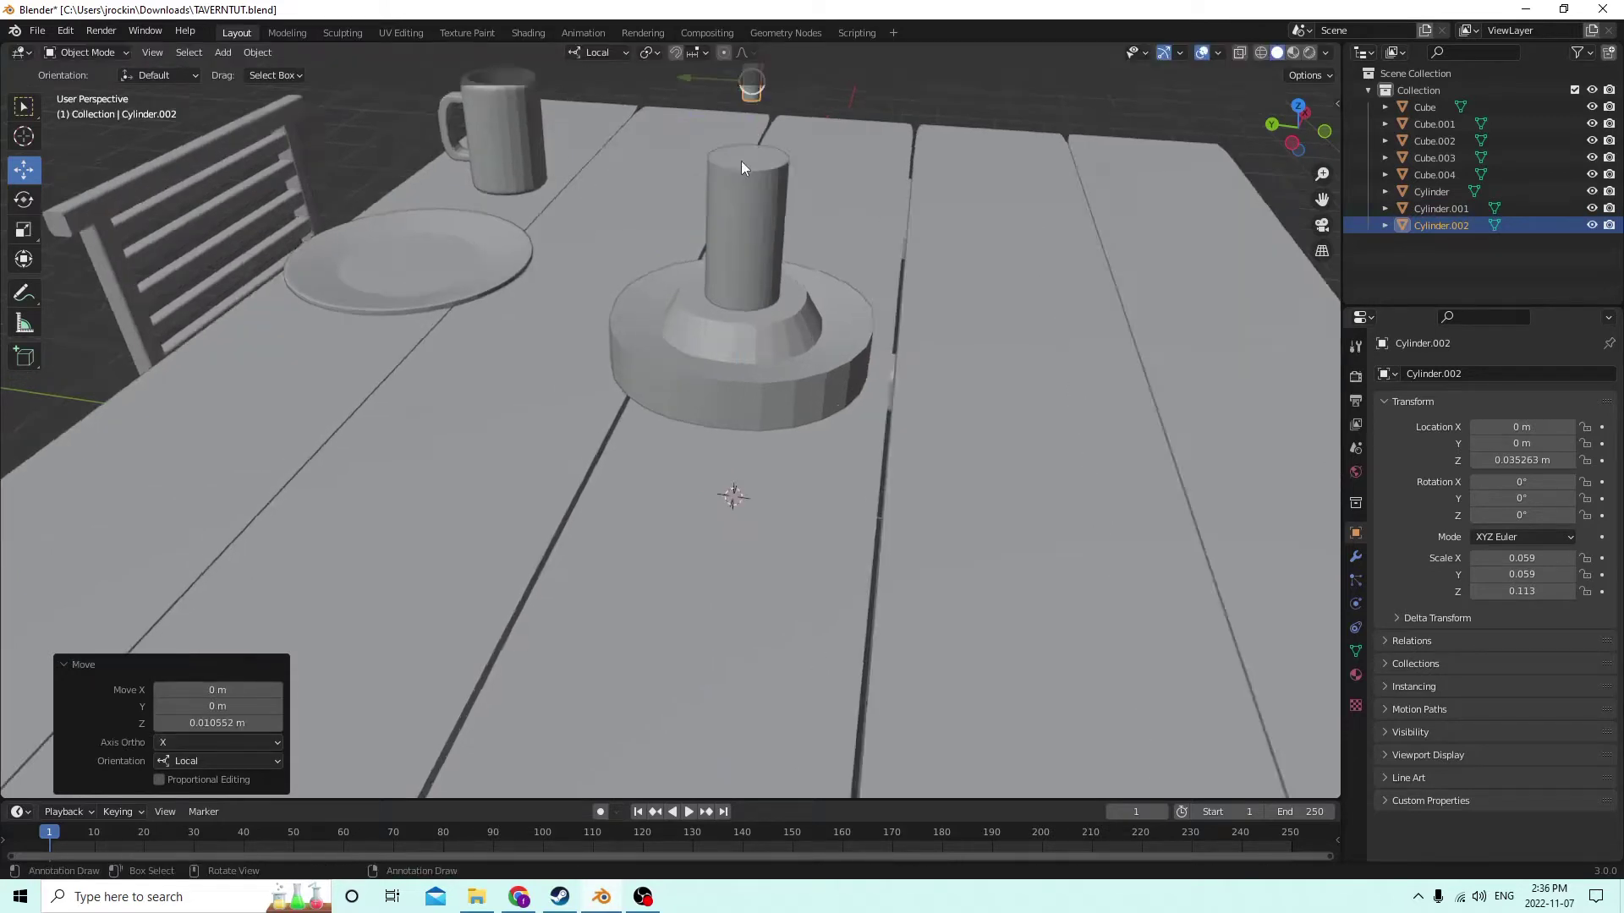
middle_drag(744, 157, 737, 215)
Inset the candle's top face and push it slightly down into the candle.
click(743, 252)
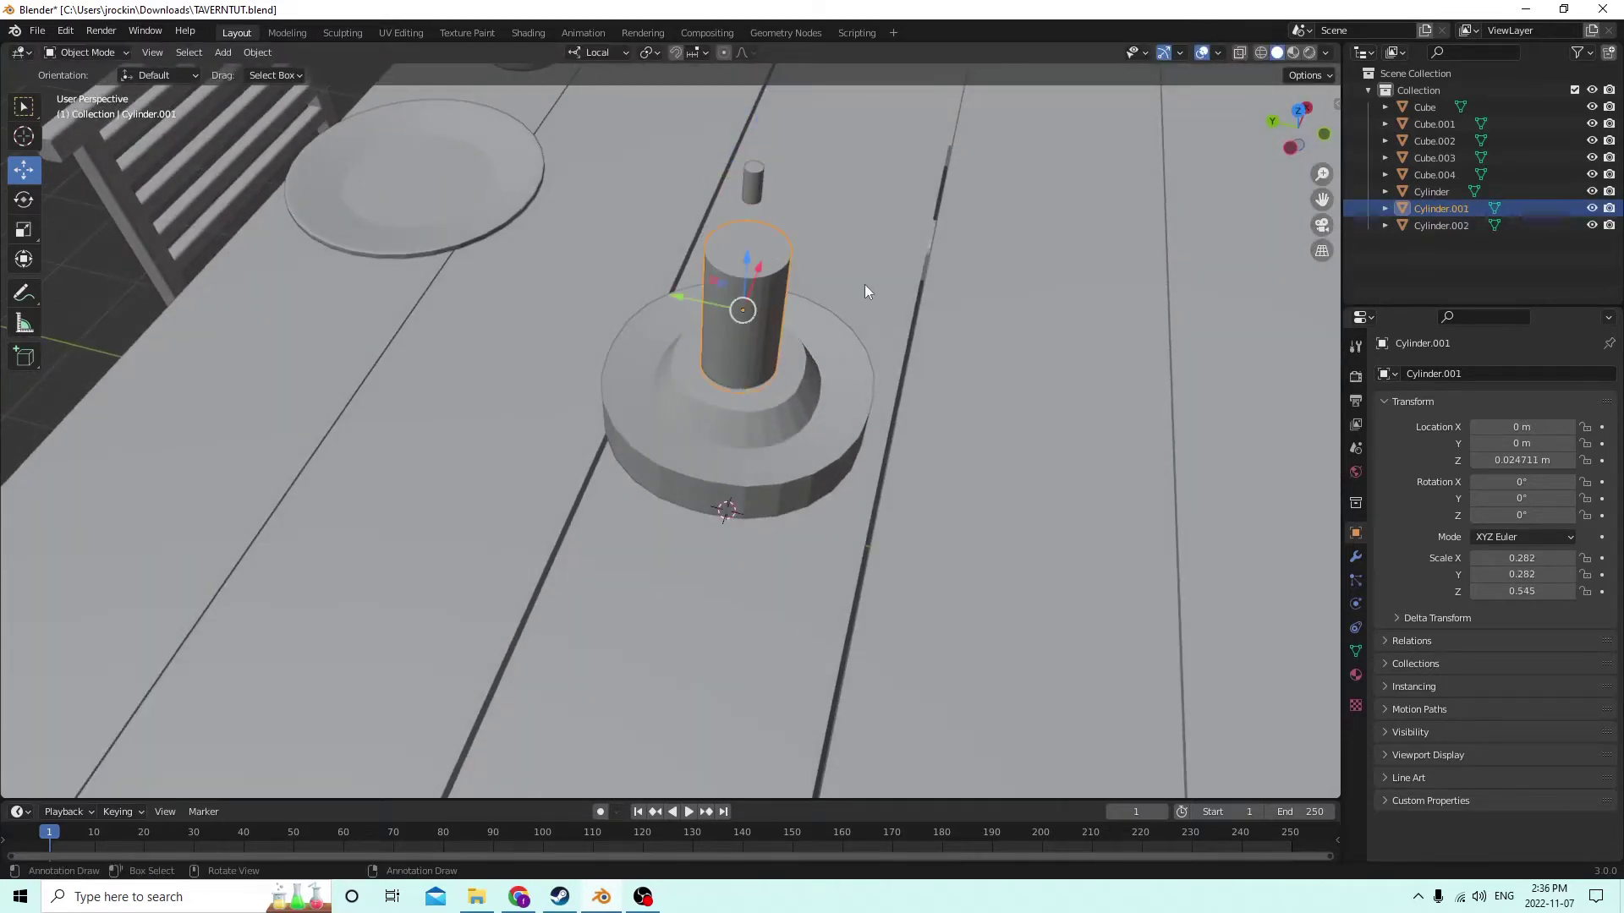
key(Tab)
click(761, 253)
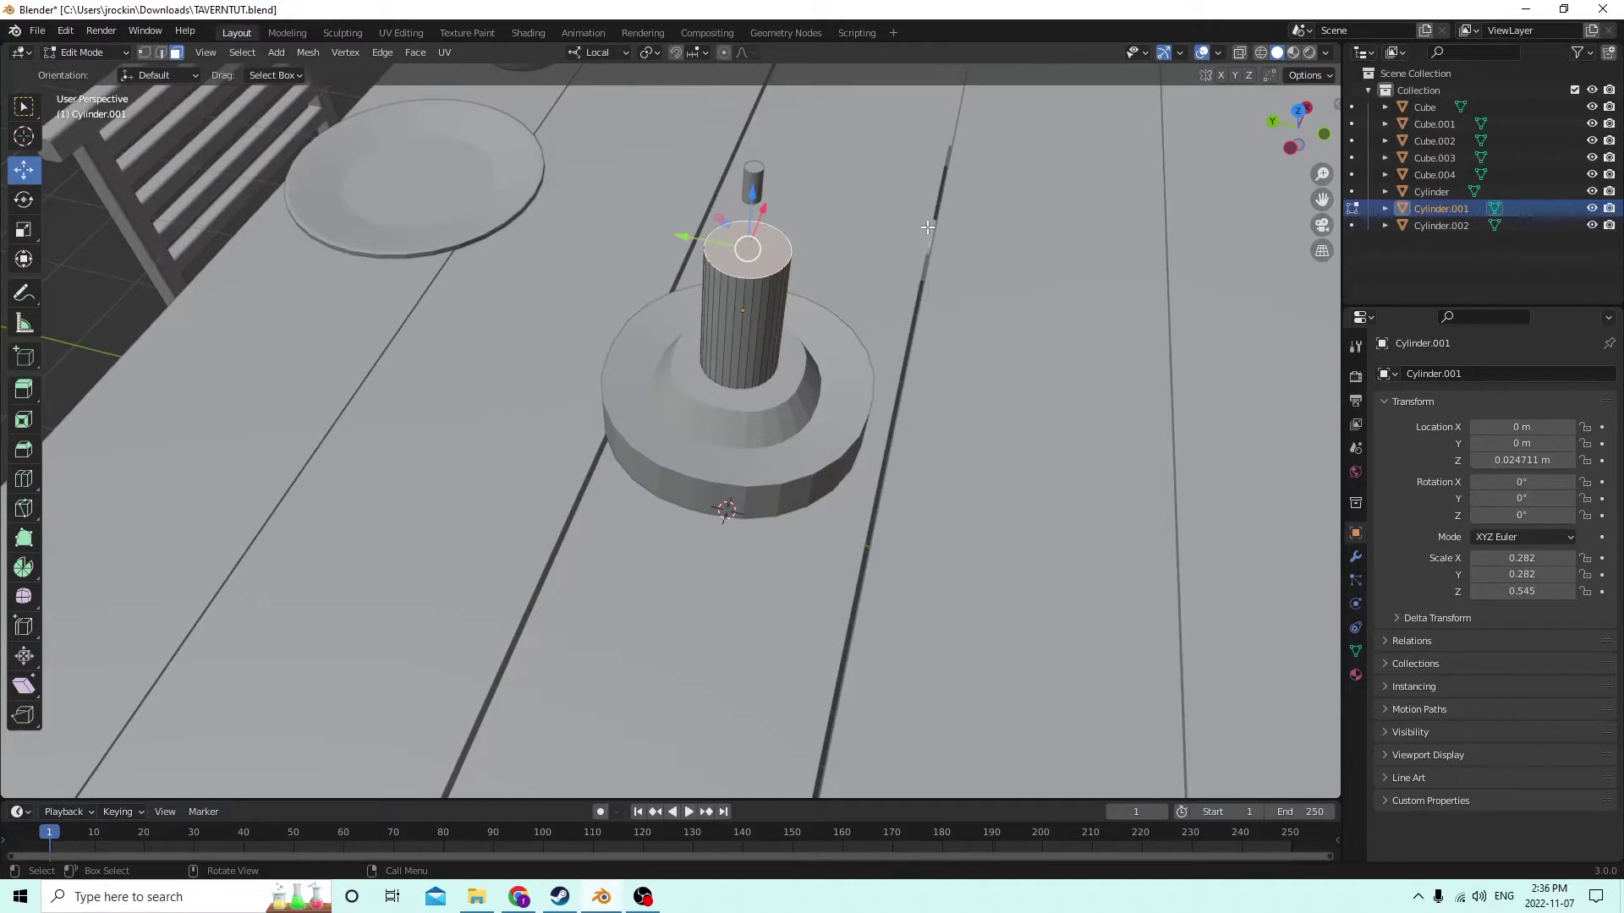
key(i)
click(761, 226)
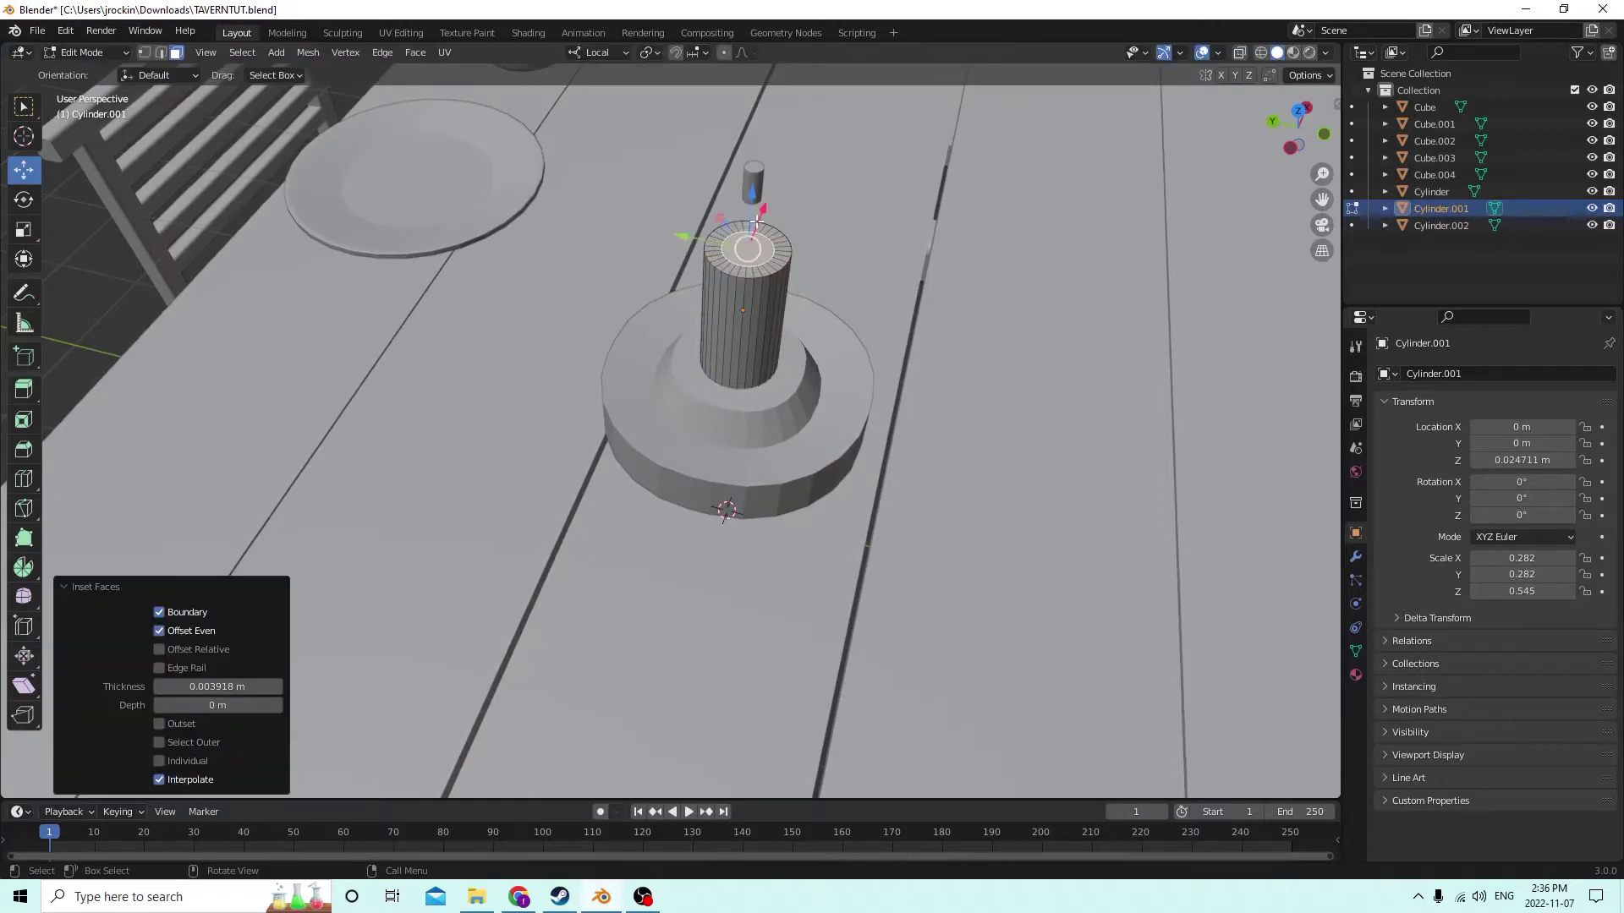
drag(750, 202, 750, 207)
middle_drag(755, 179, 675, 152)
Lower the wick onto the candle top at Z 0.030457 m and shrink it to 0.045 × 0.045 × 0.087.
click(664, 143)
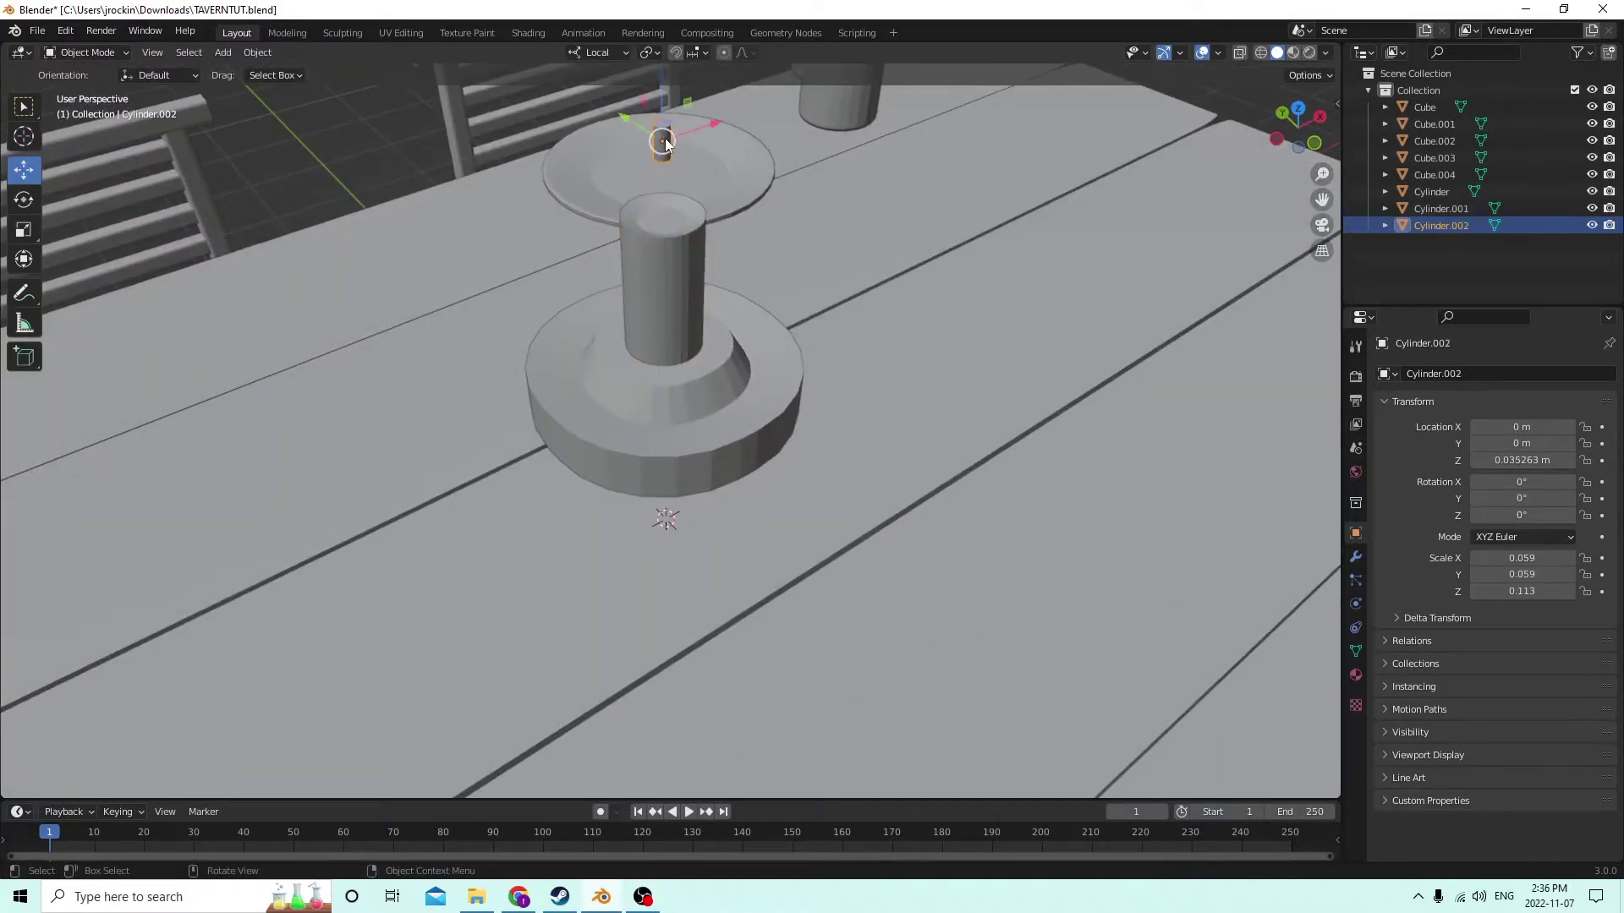
drag(664, 110, 666, 160)
middle_drag(666, 160, 850, 225)
key(s)
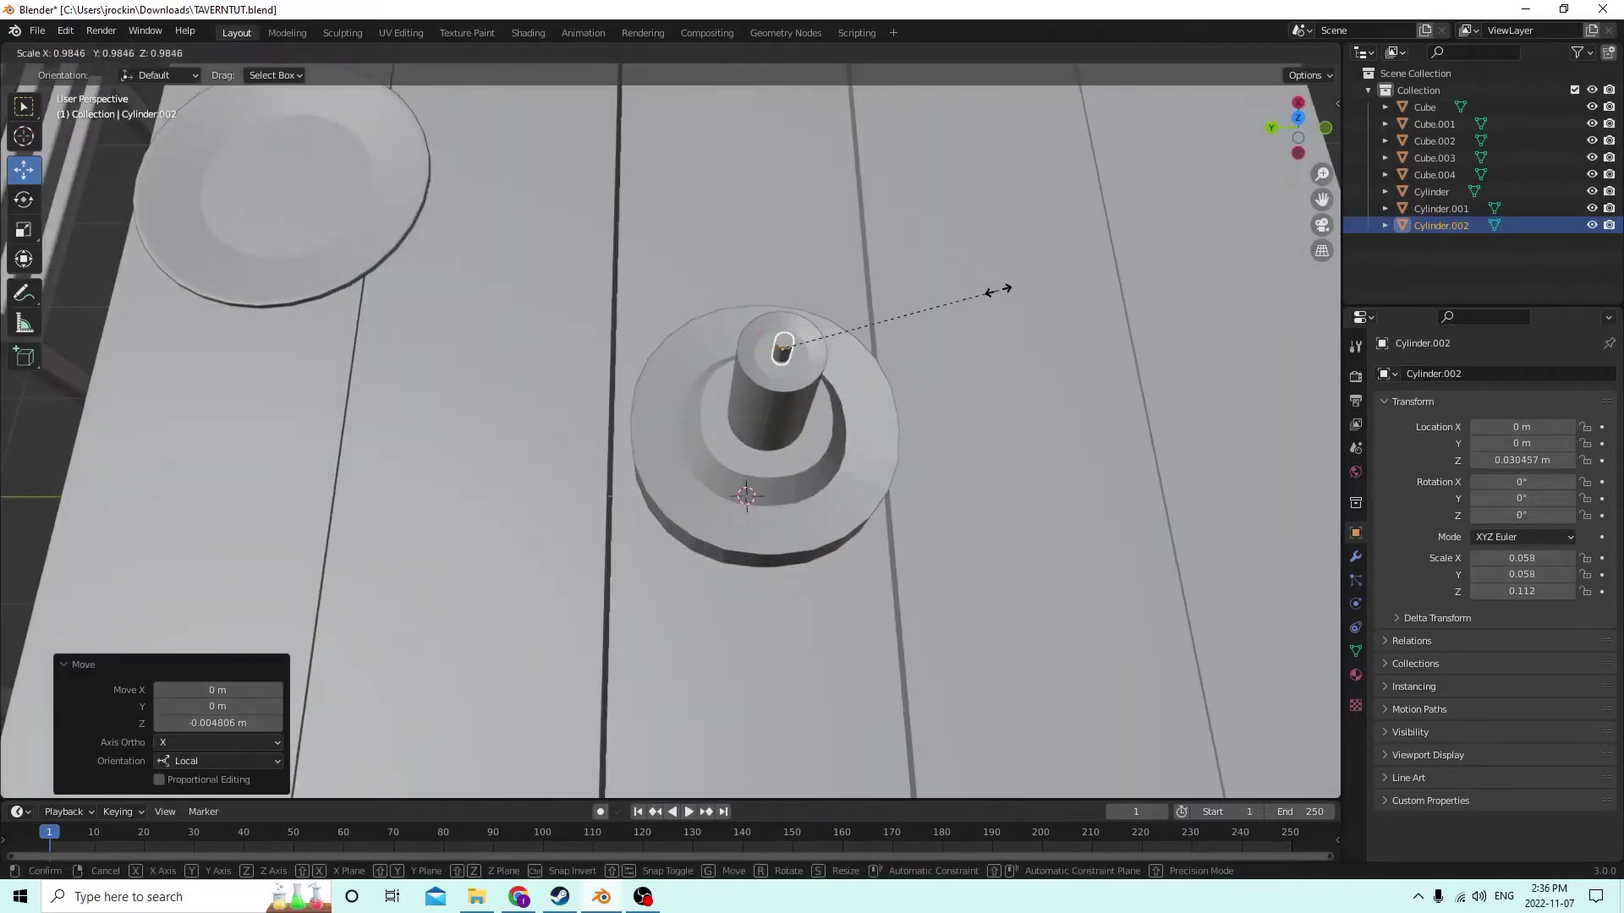
click(937, 287)
middle_drag(910, 278, 996, 258)
click(915, 191)
click(768, 108)
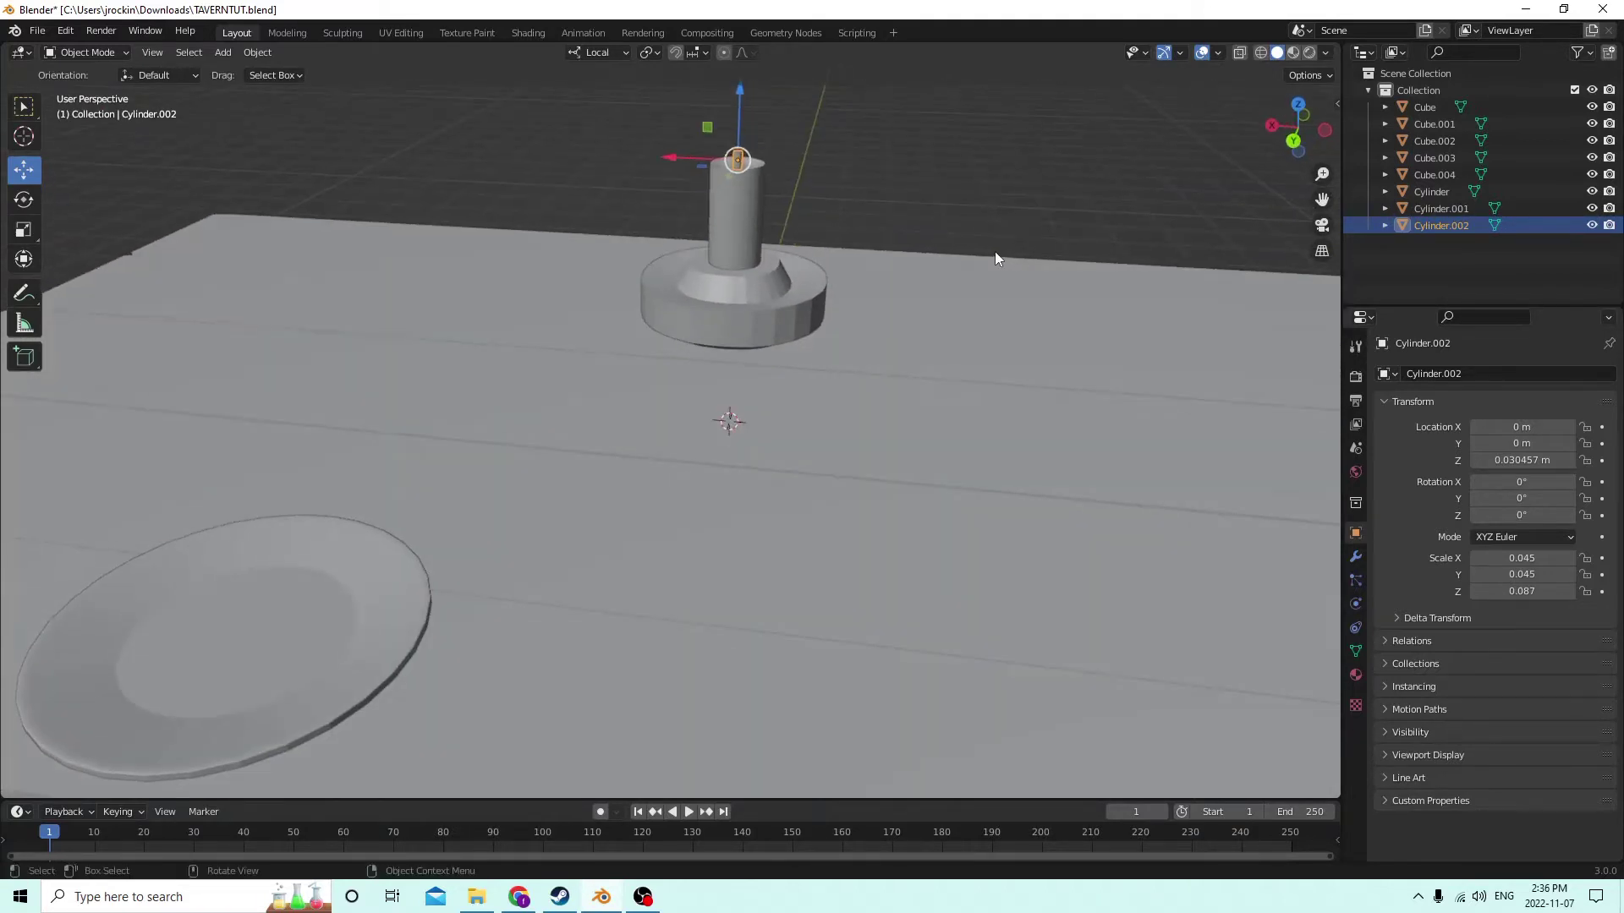
Add a new cylinder rotated 90° on X and slide it sideways along X.
key(shift+a)
mouse_move(976, 255)
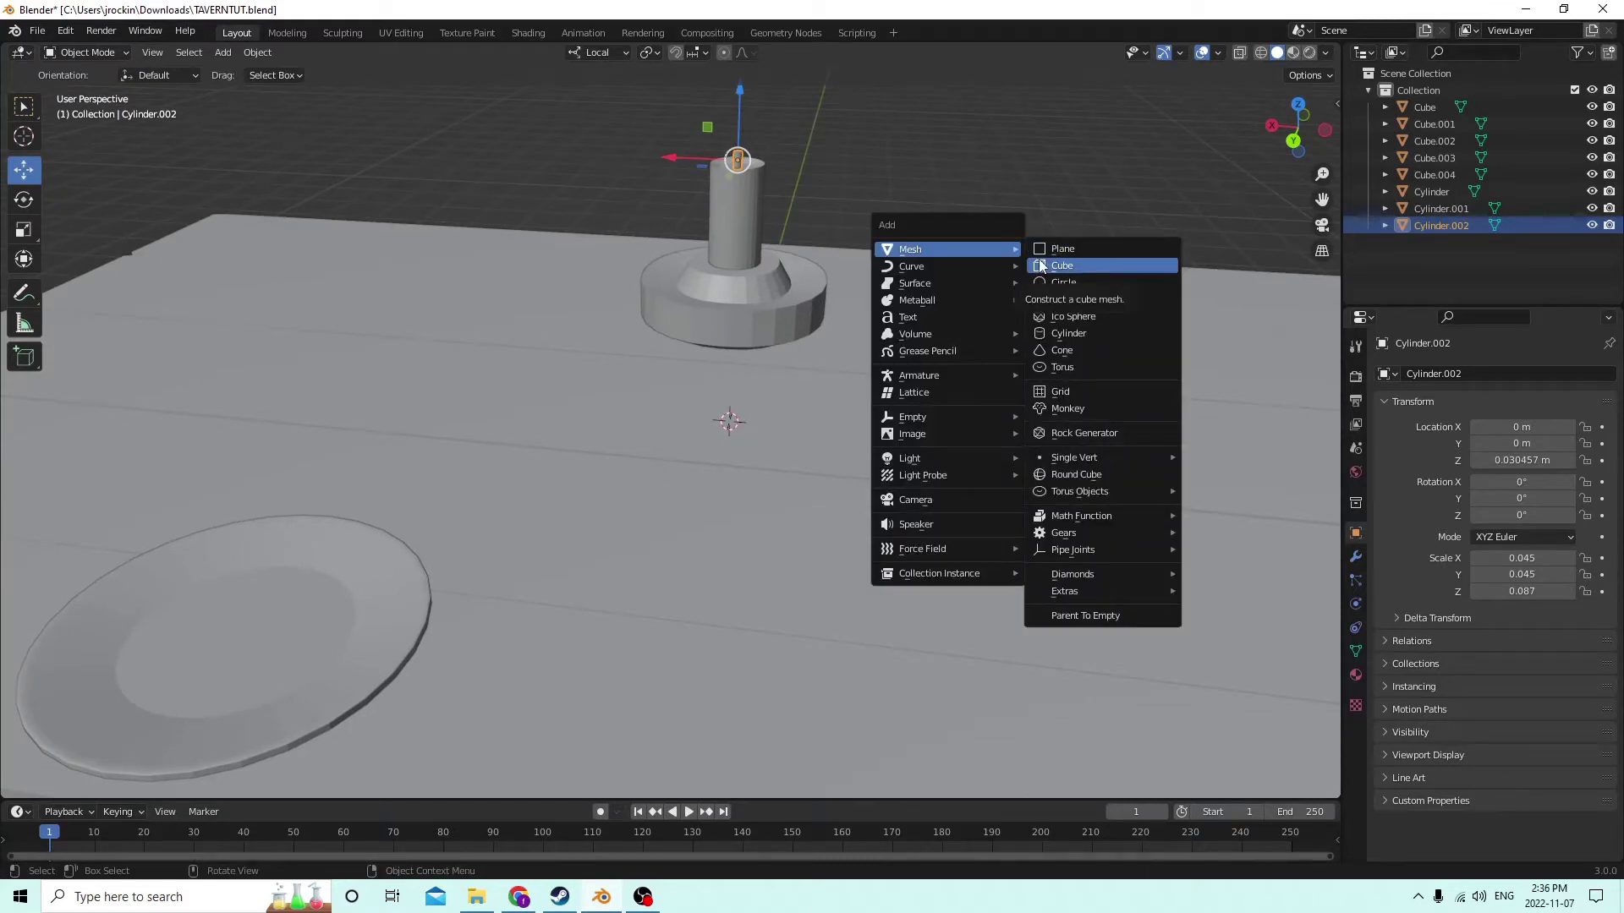
click(1083, 333)
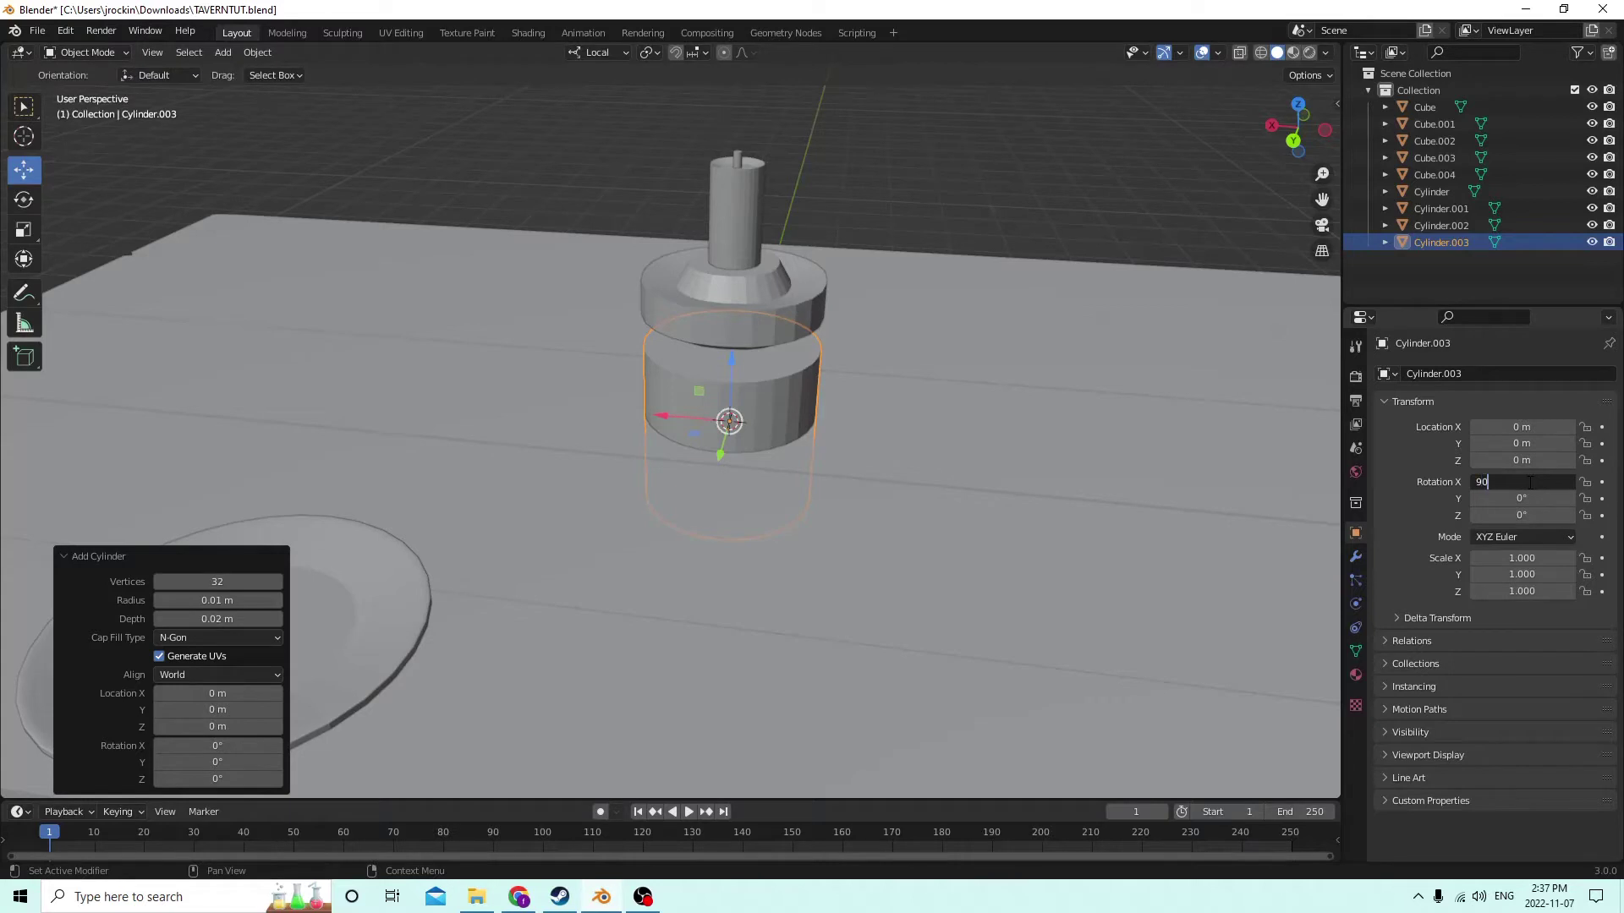
key(Return)
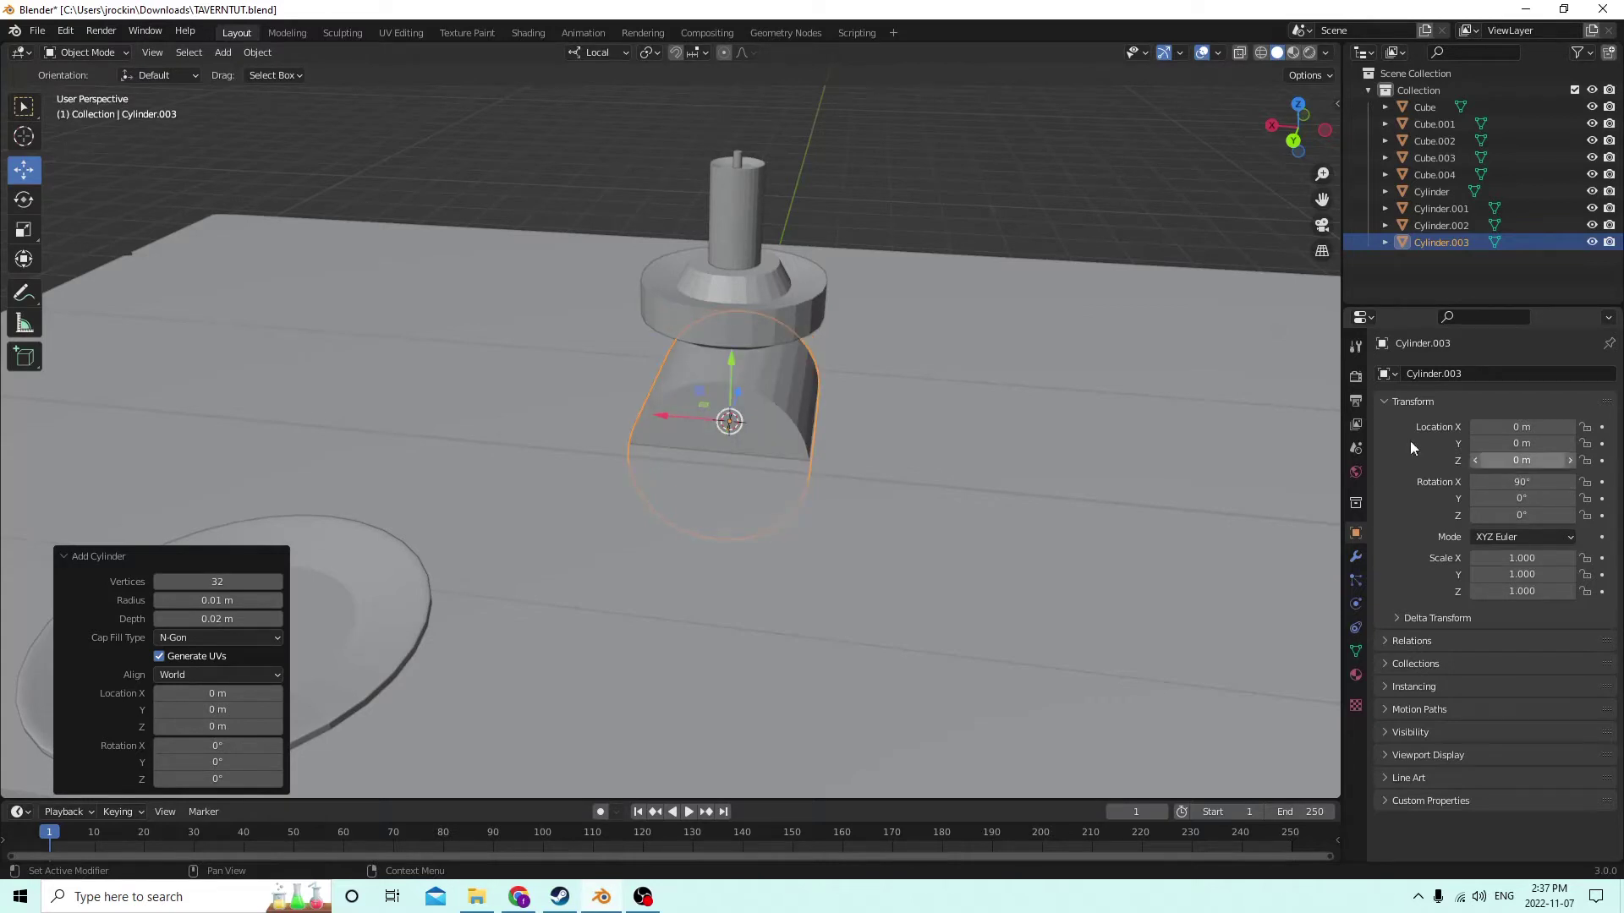
drag(662, 403, 770, 390)
middle_drag(769, 390, 128, 252)
Flatten the cylinder along Z and shrink it evenly to 0.355 as a thin disc.
click(22, 232)
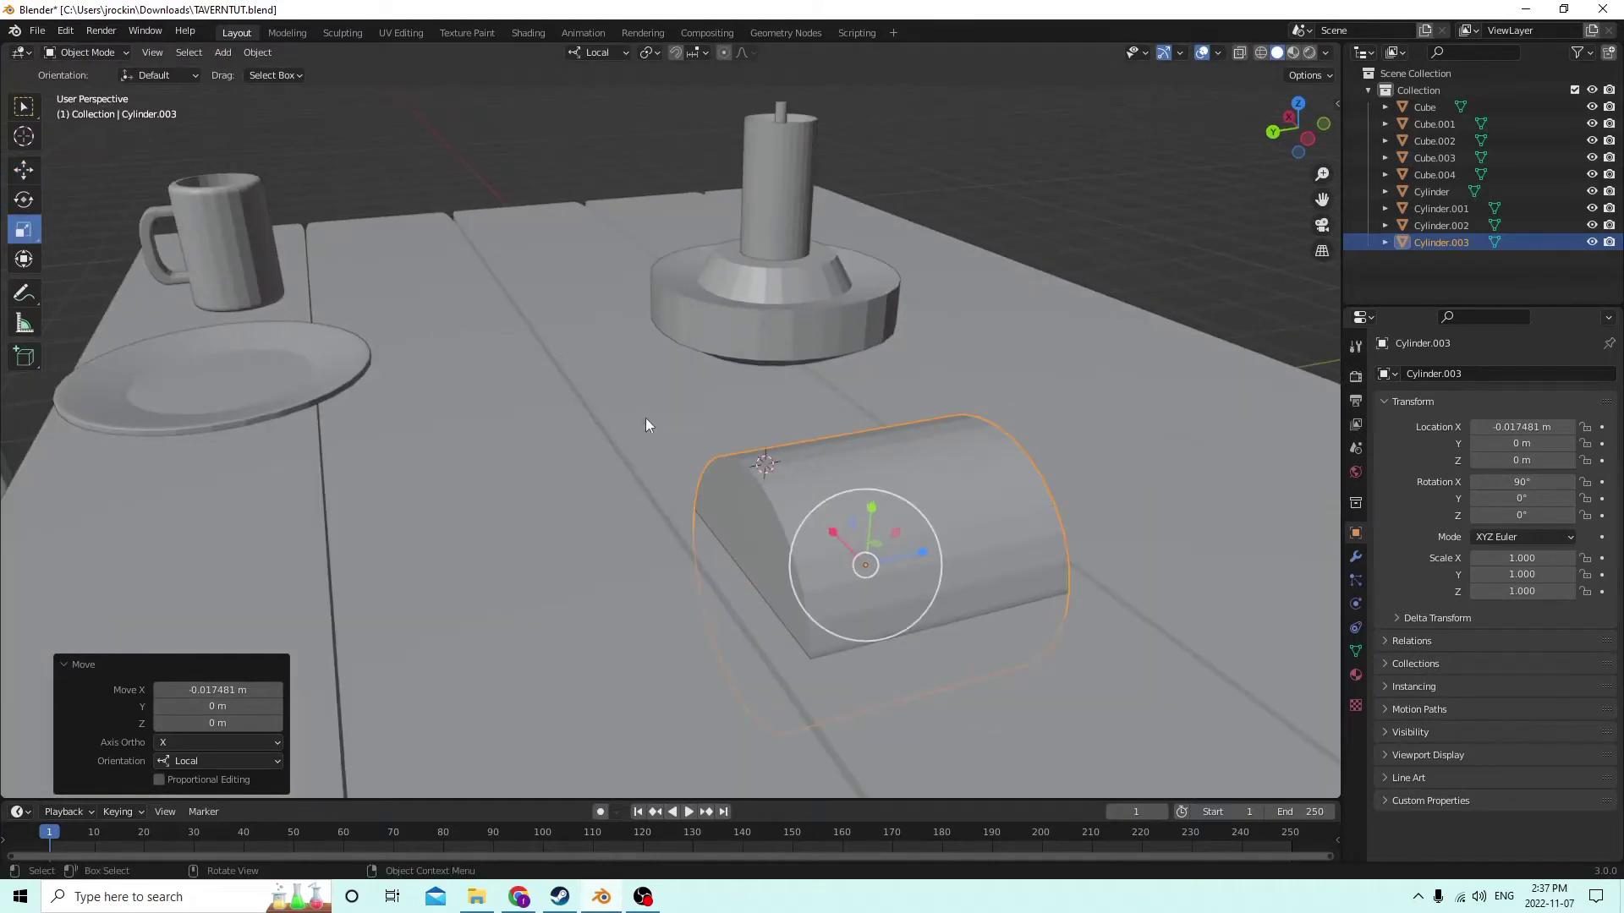
drag(930, 556, 857, 557)
key(s)
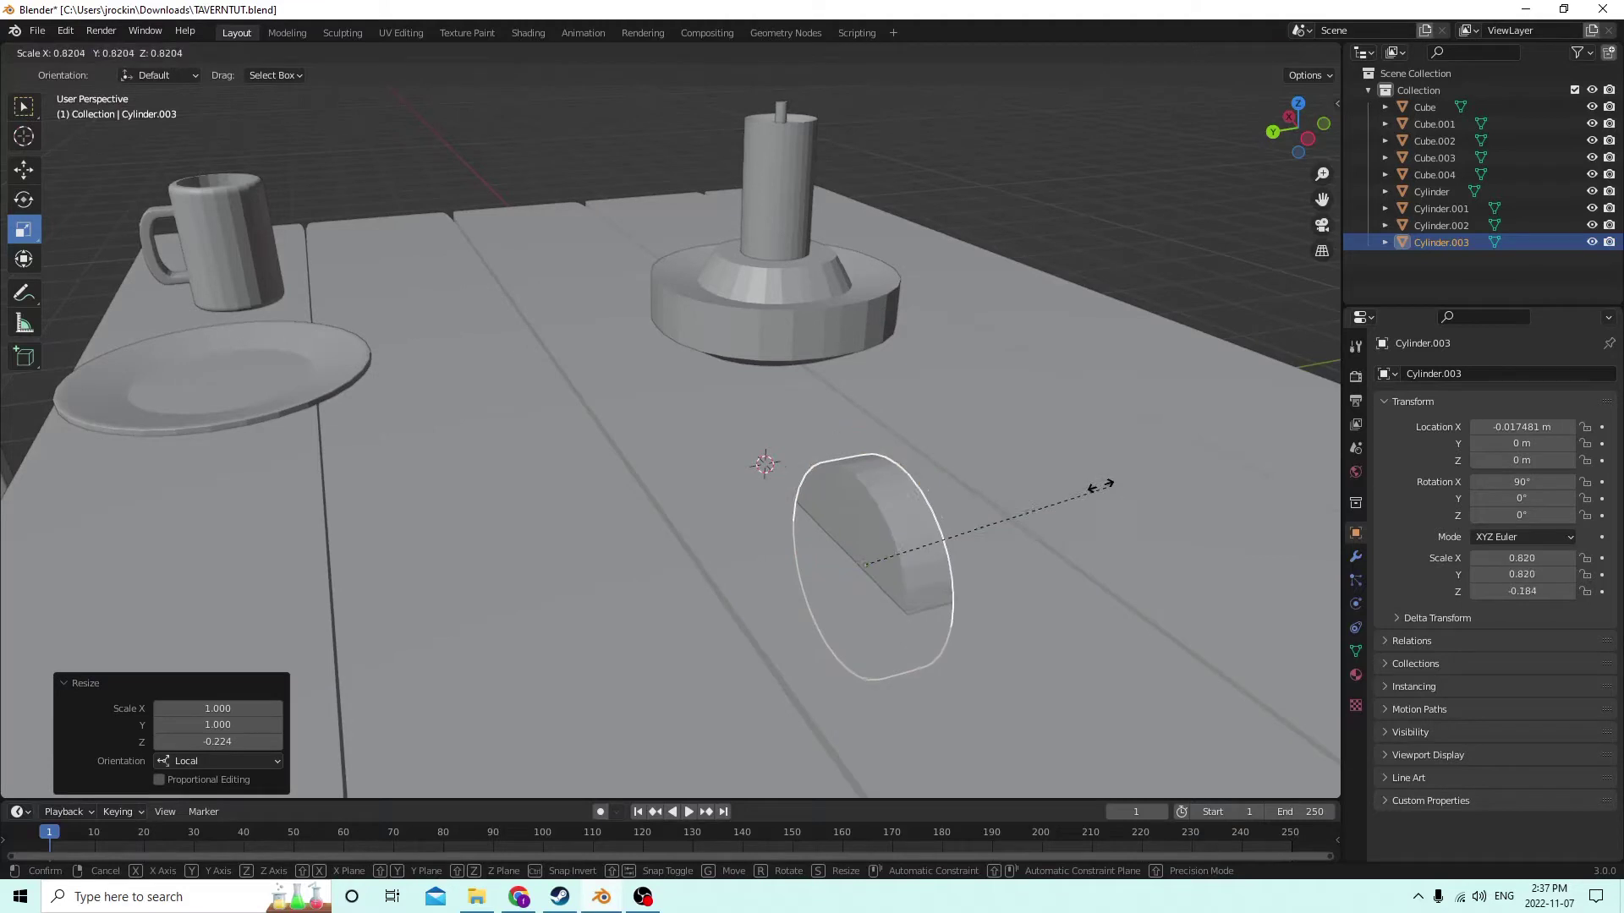
click(960, 508)
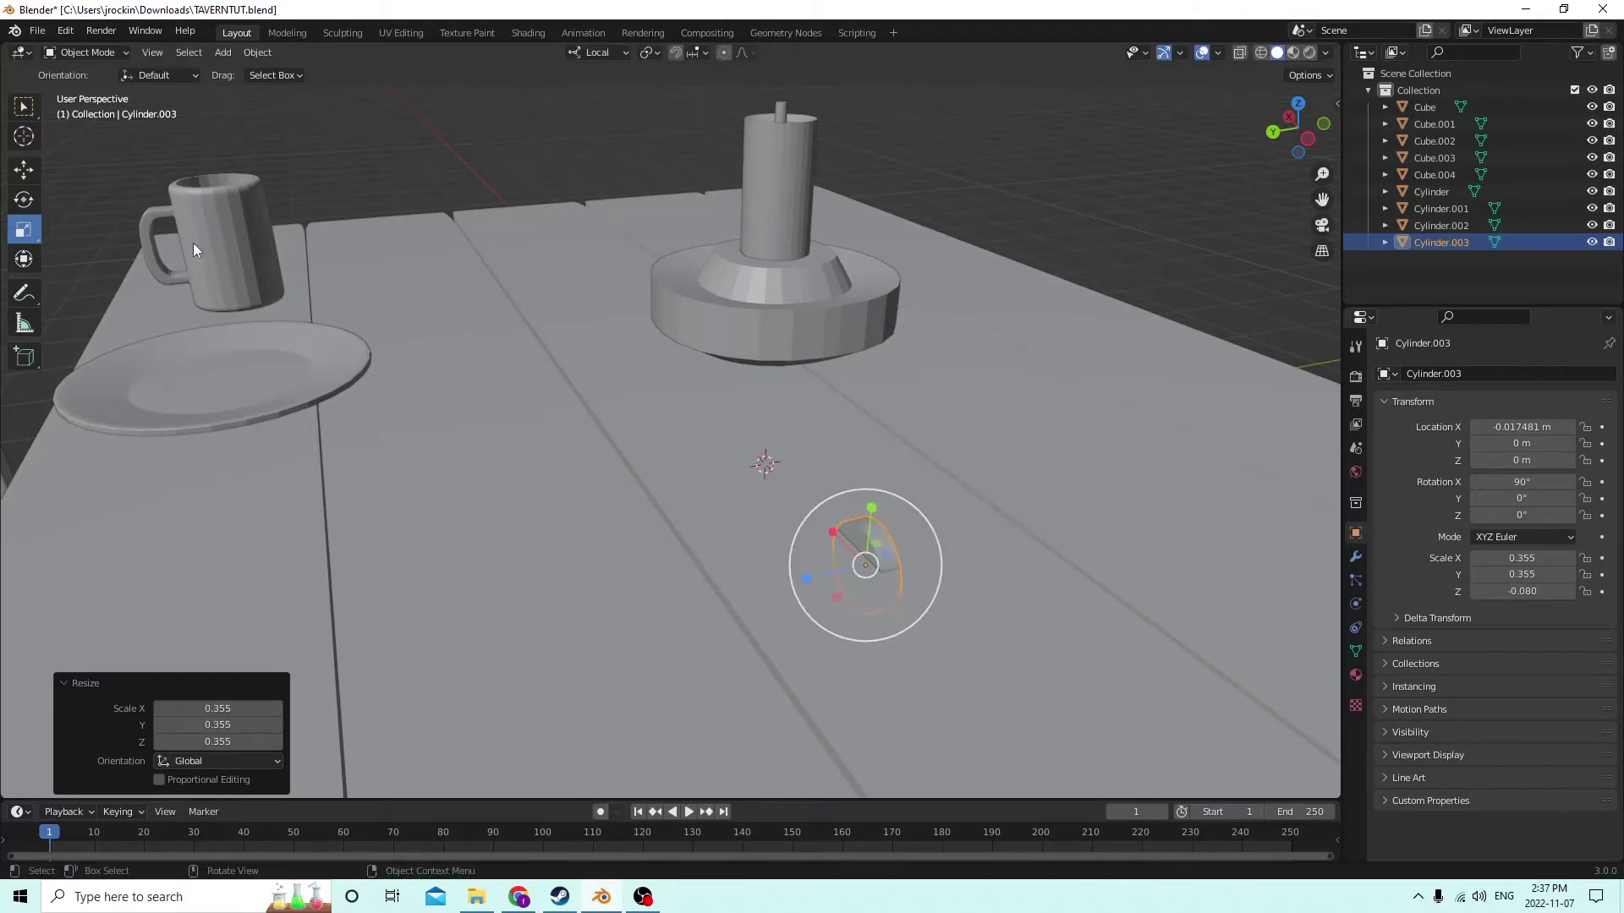
Move the disc up and place it standing against the side of the base.
click(24, 169)
drag(869, 507, 893, 302)
middle_drag(898, 304, 1025, 321)
drag(885, 283, 834, 279)
middle_drag(837, 280, 466, 265)
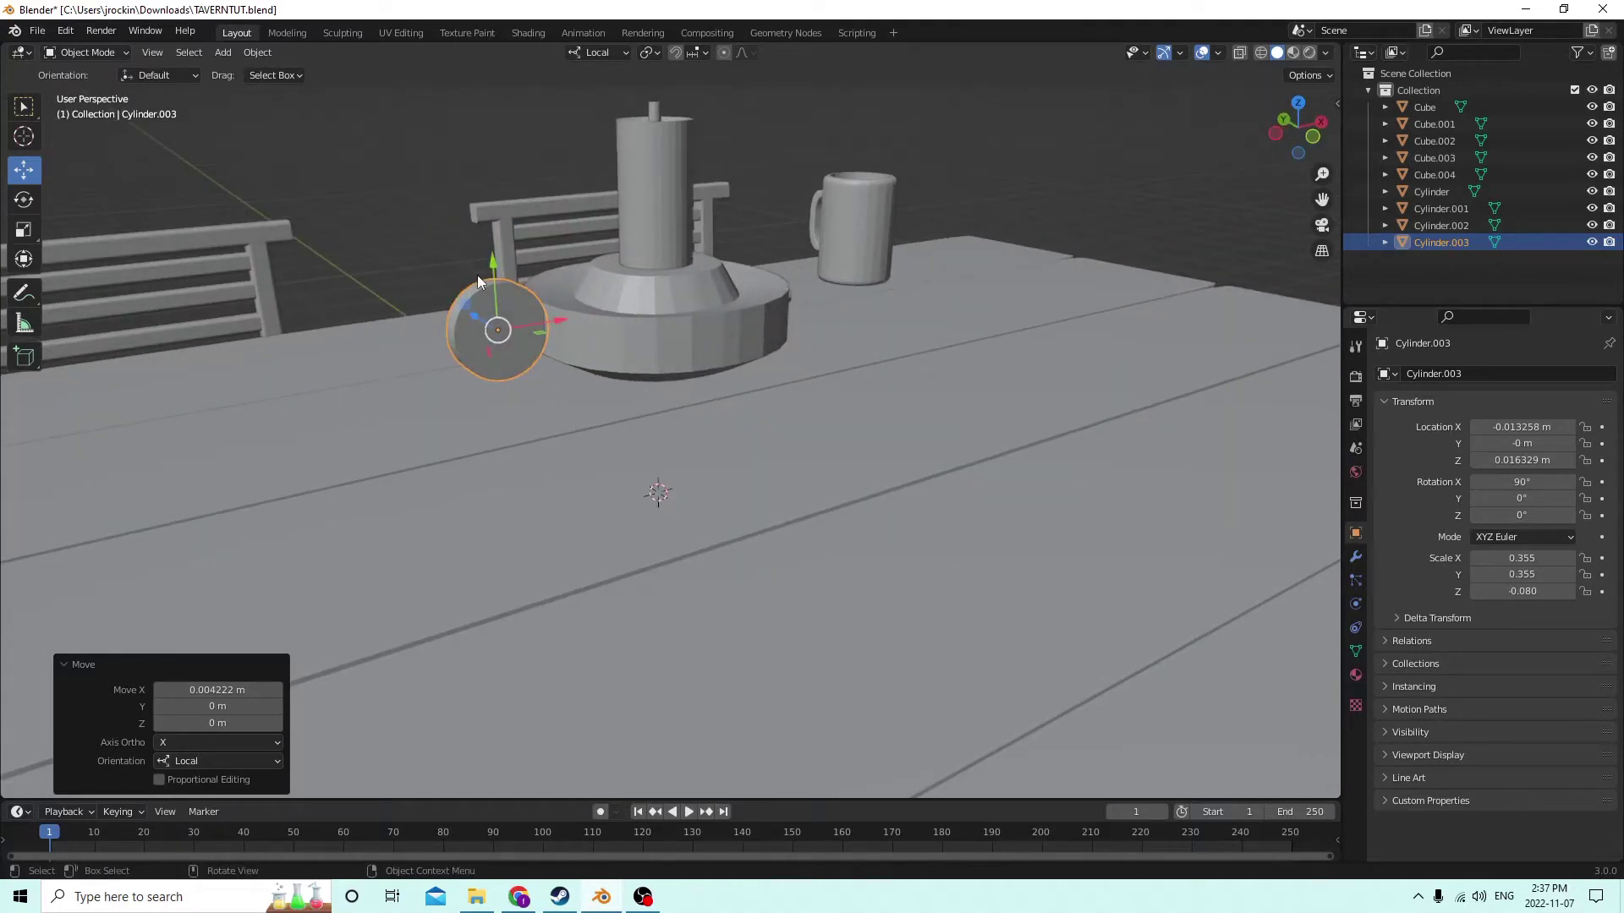
middle_drag(491, 279, 591, 294)
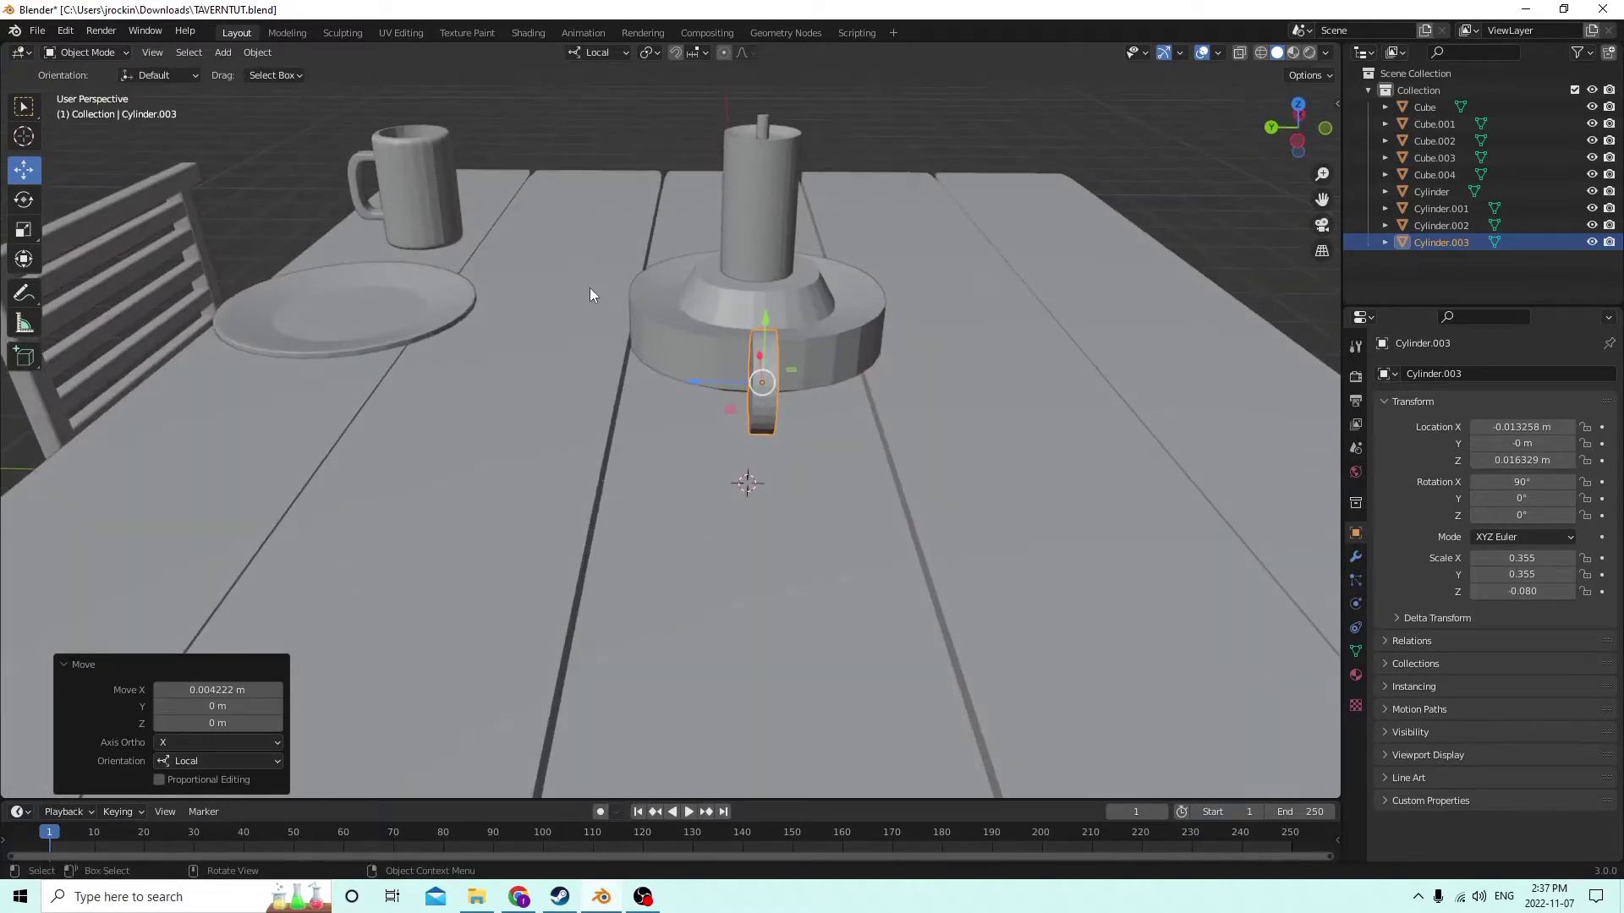
Duplicate the upright disc in place, then shrink the copy and stretch it along Z through the disc.
key(shift+d)
key(Escape)
key(s)
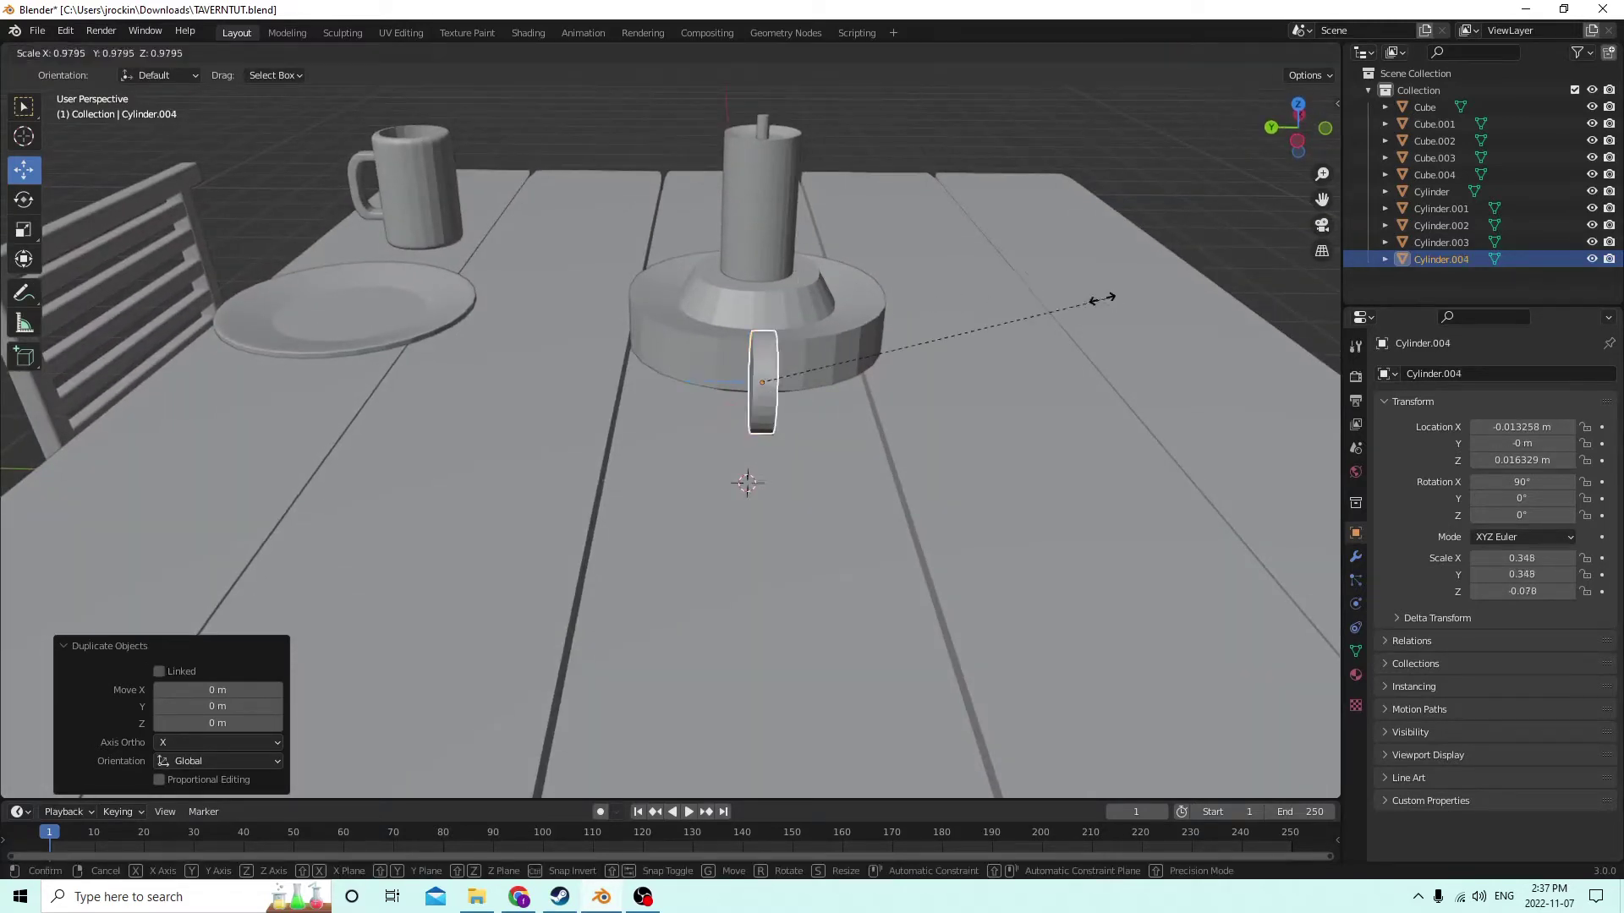
click(983, 332)
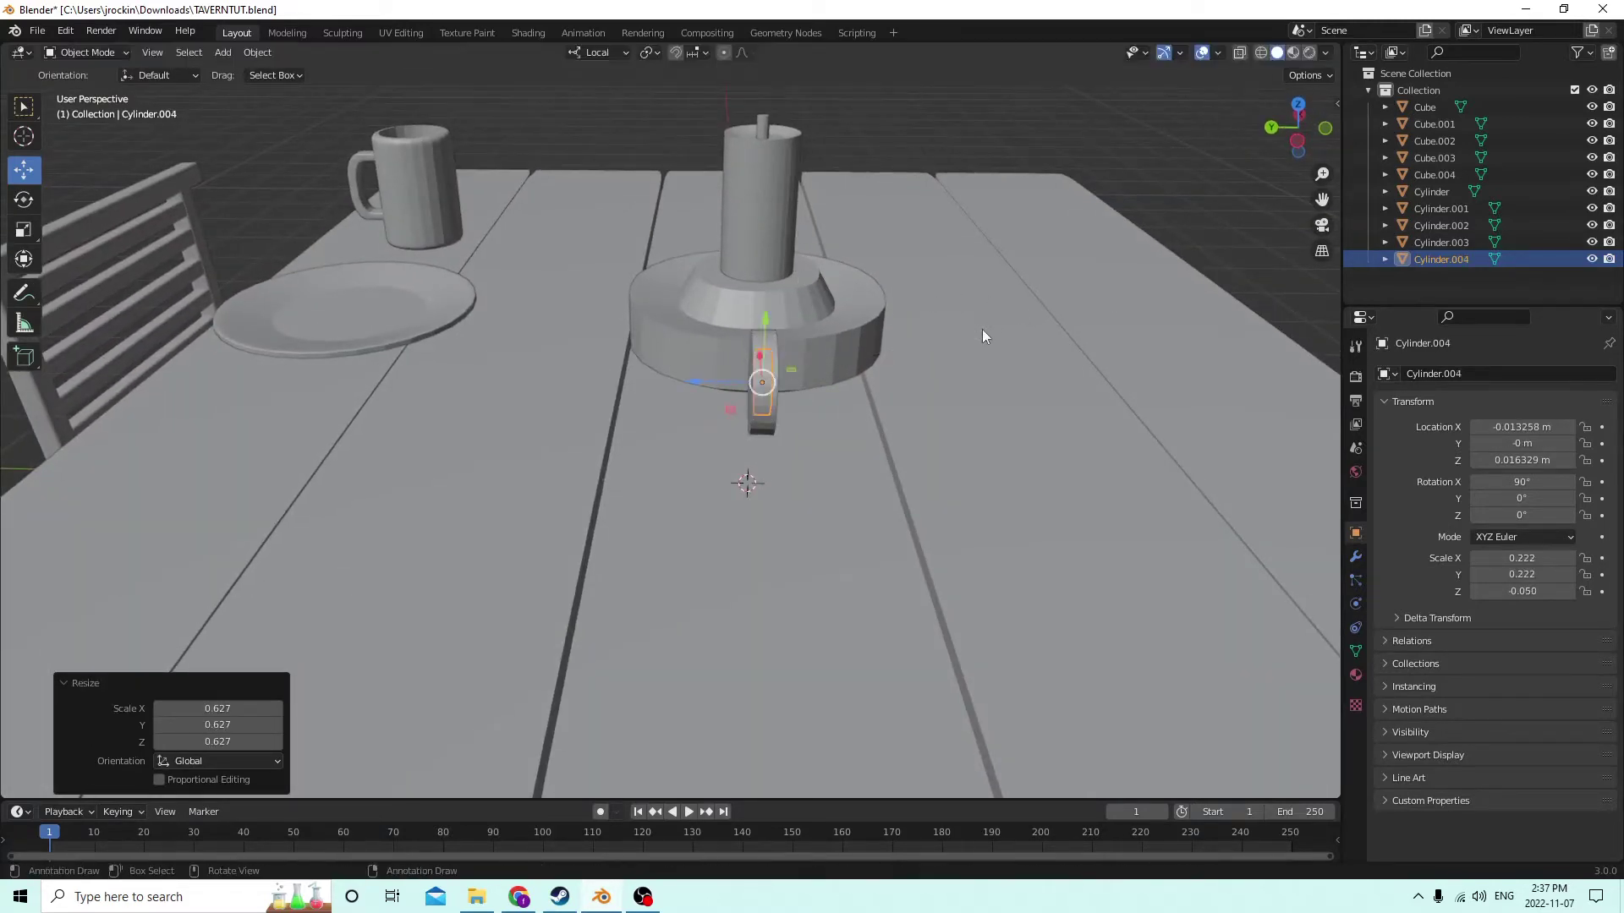
click(35, 224)
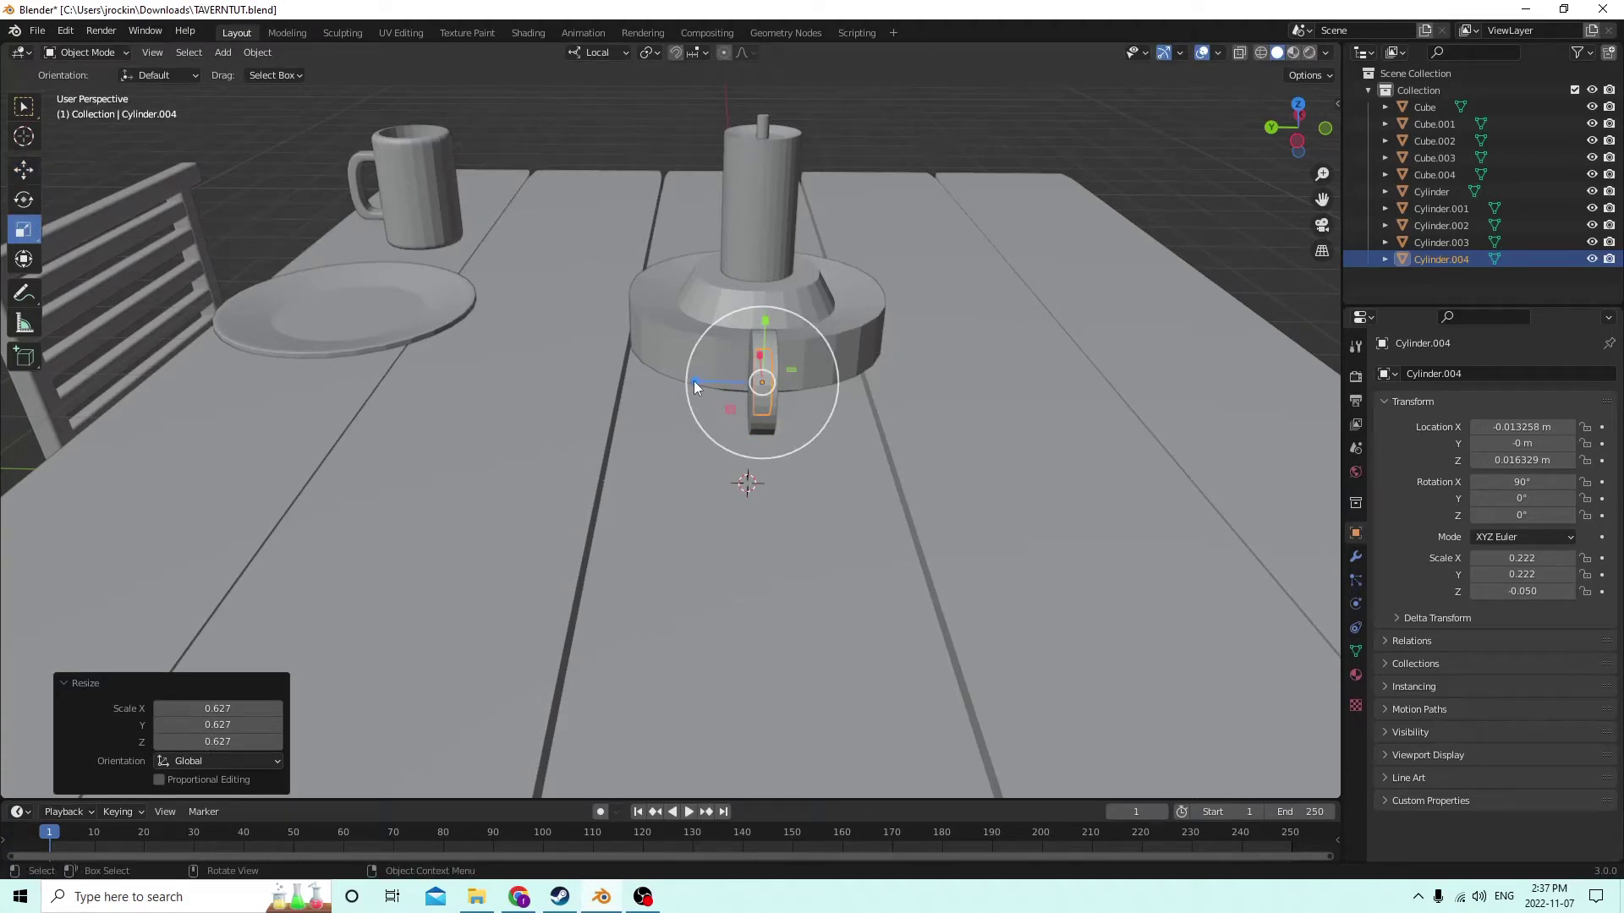
drag(691, 379, 638, 376)
drag(510, 365, 494, 364)
middle_drag(494, 363, 347, 353)
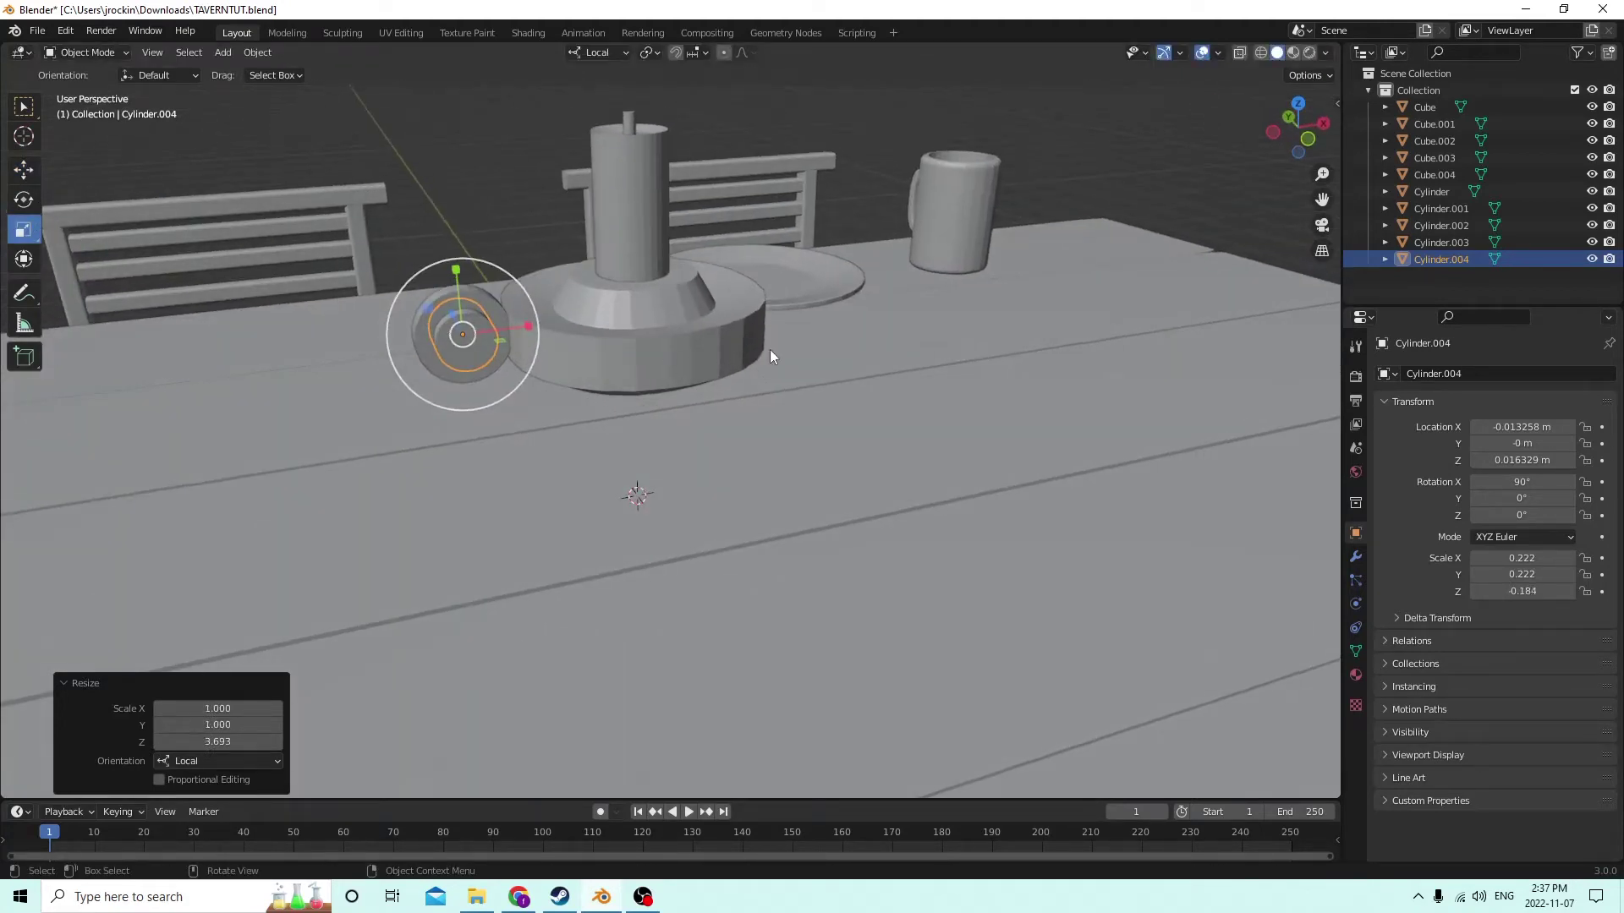
key(s)
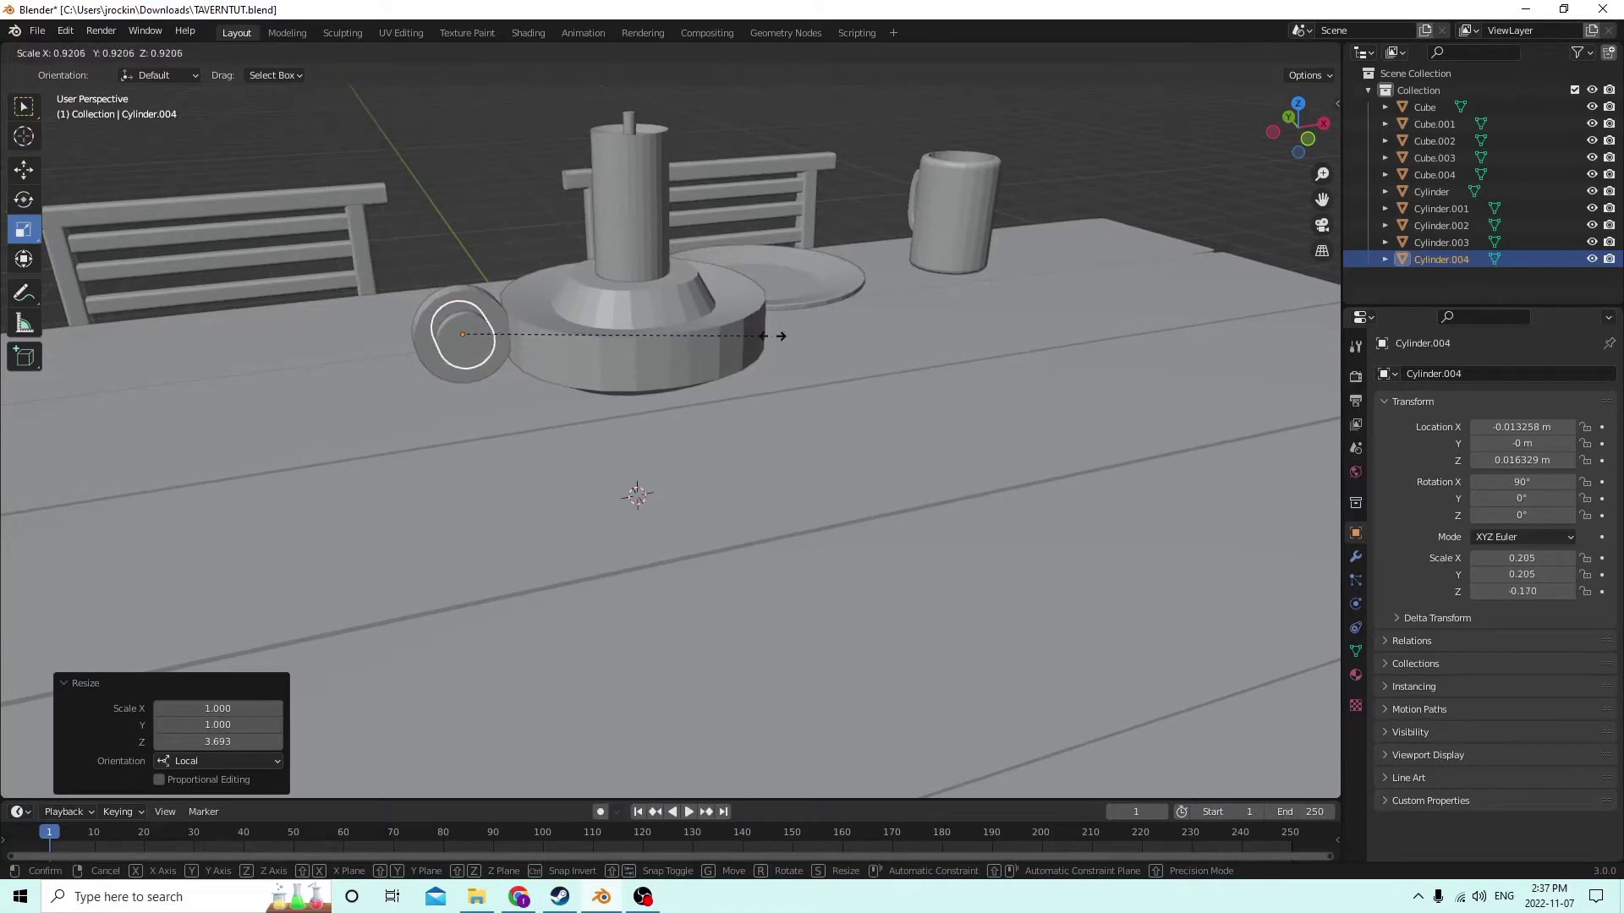
click(817, 335)
middle_drag(819, 335, 659, 254)
Subtract the smaller copy from the disc with Bool Tool Difference to form a ring handle.
shift+click(940, 294)
click(261, 55)
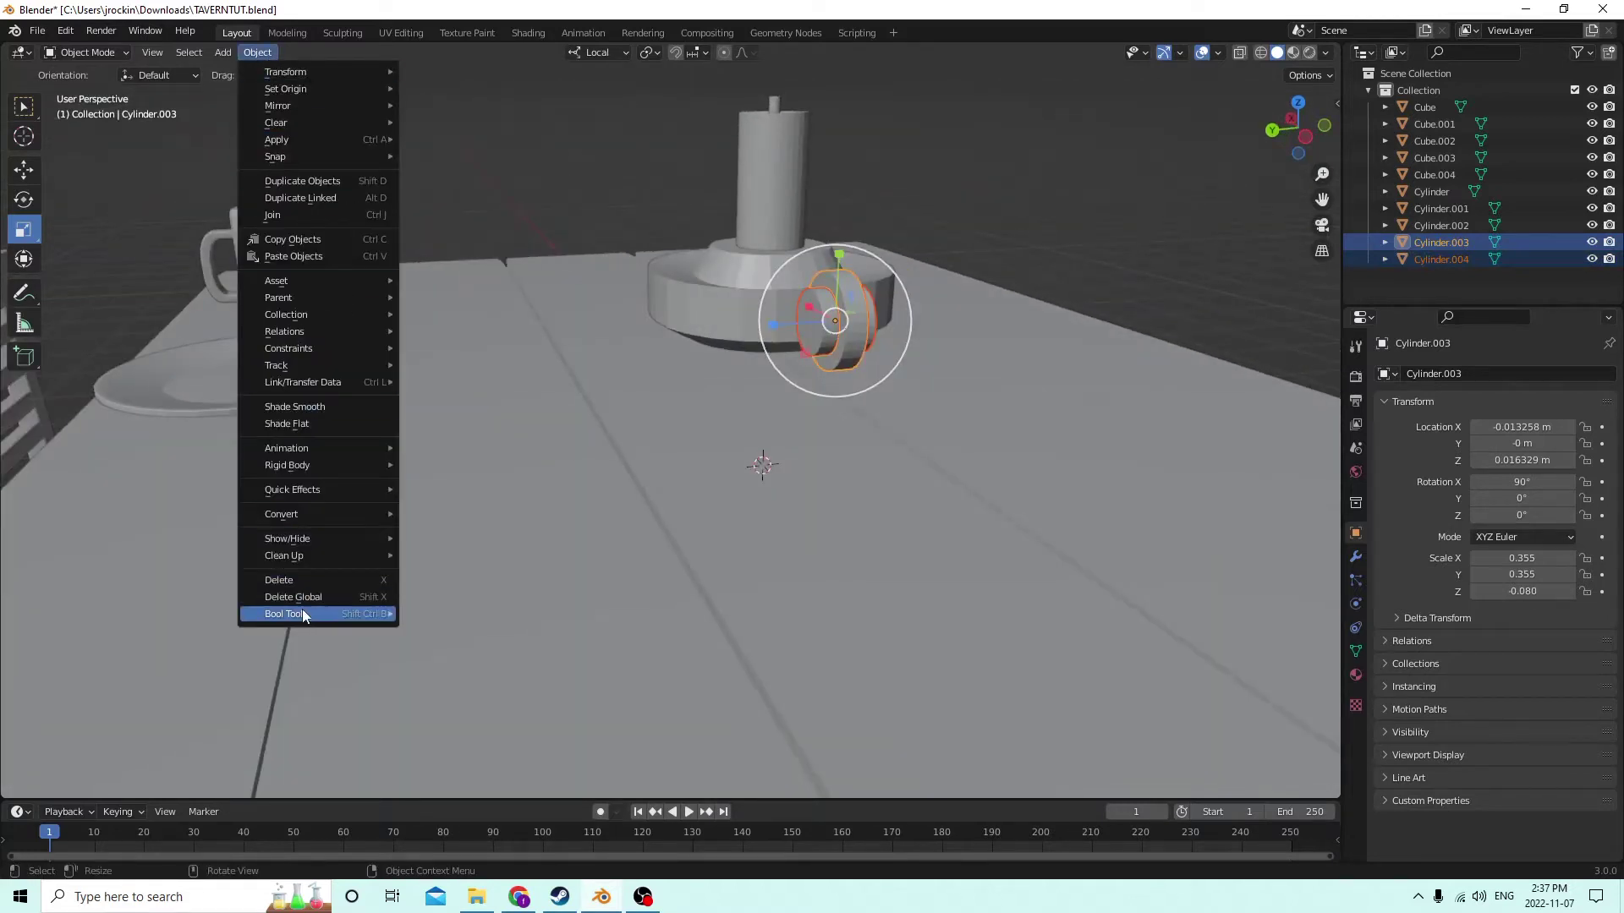
mouse_move(302, 612)
click(440, 634)
middle_drag(524, 524, 761, 584)
click(1078, 240)
middle_drag(956, 330, 874, 251)
click(913, 271)
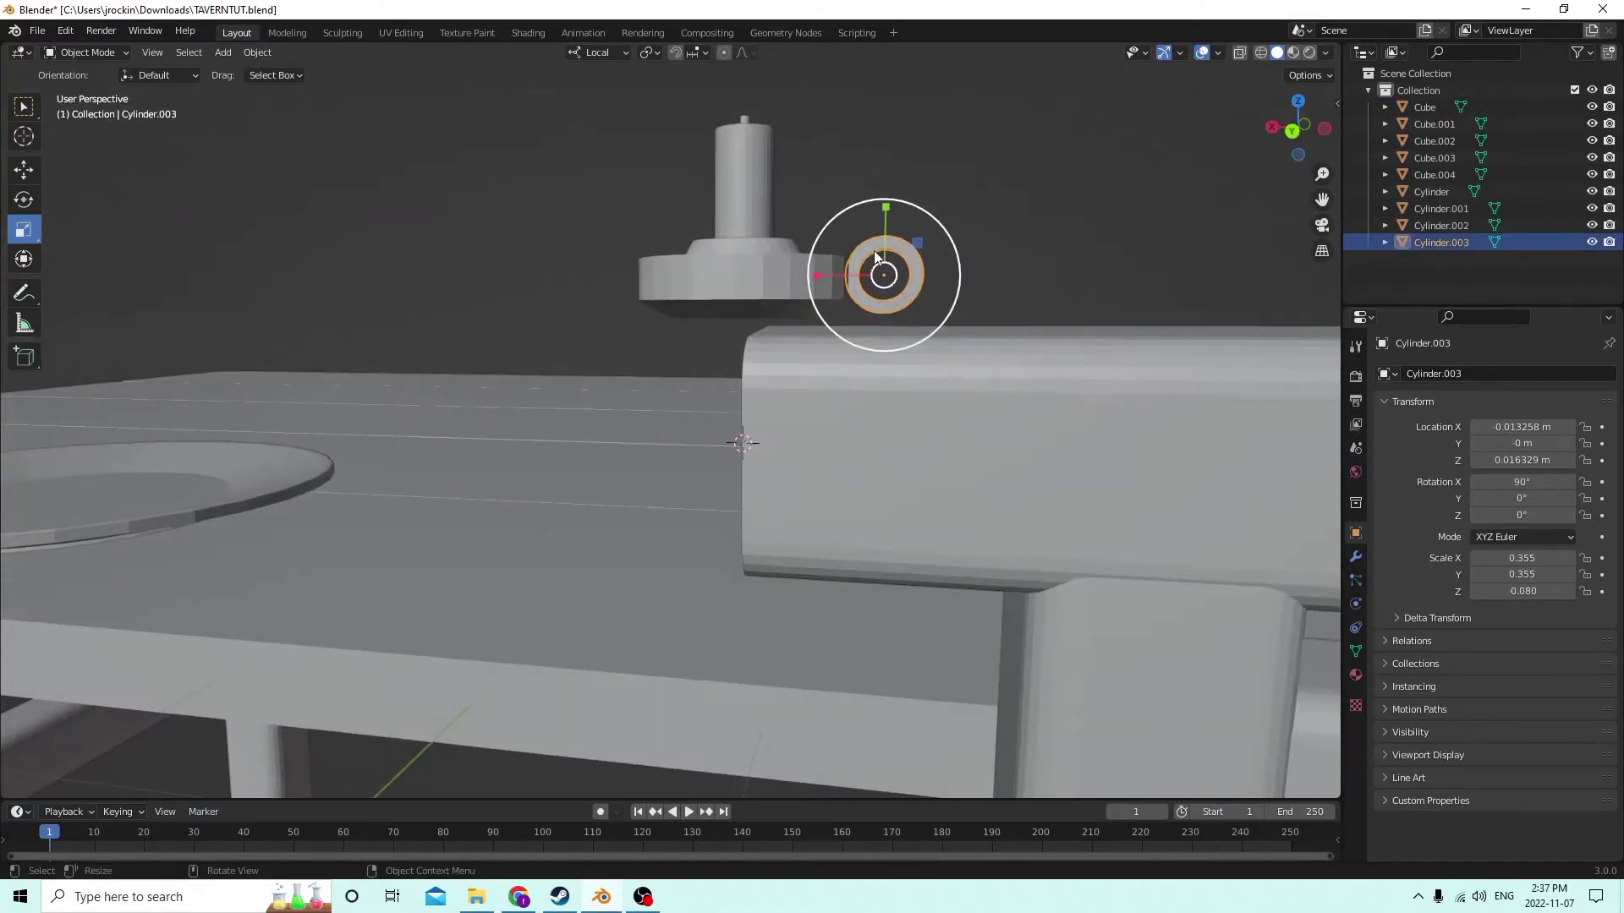
Nudge the ring handle up along its local axis and slide it along X toward the base.
click(32, 169)
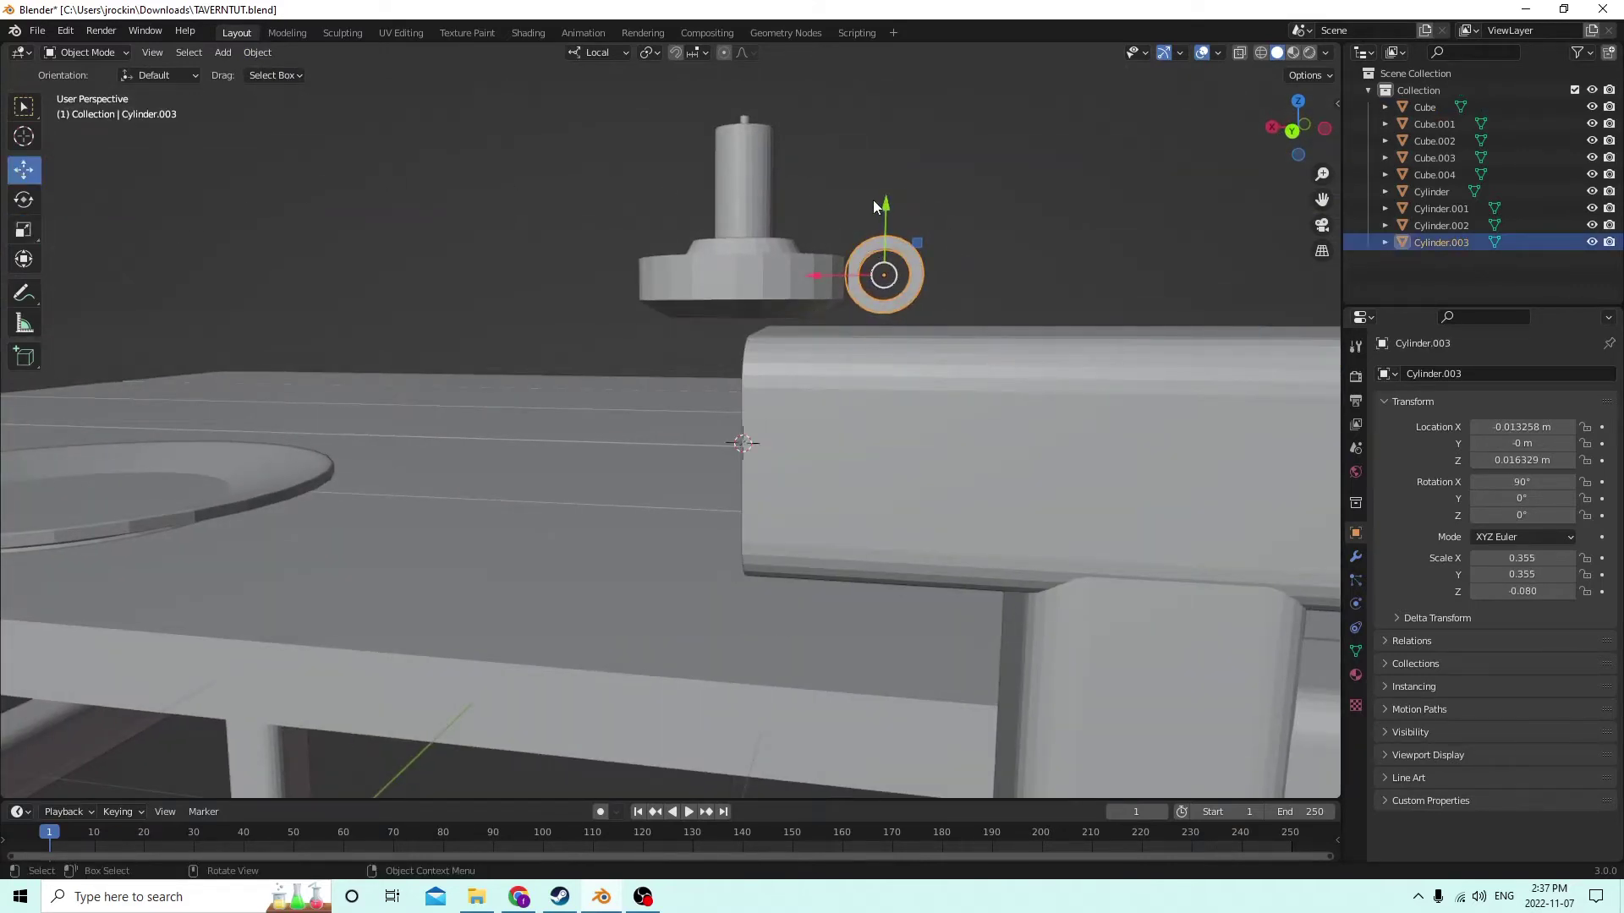
drag(886, 210, 875, 189)
middle_drag(875, 189, 866, 237)
drag(829, 247, 815, 249)
middle_drag(816, 245, 742, 247)
click(1208, 247)
middle_drag(1208, 247, 922, 265)
Join the wick, candle, ring and base into one object, Cube.004, with Ctrl+J.
click(922, 251)
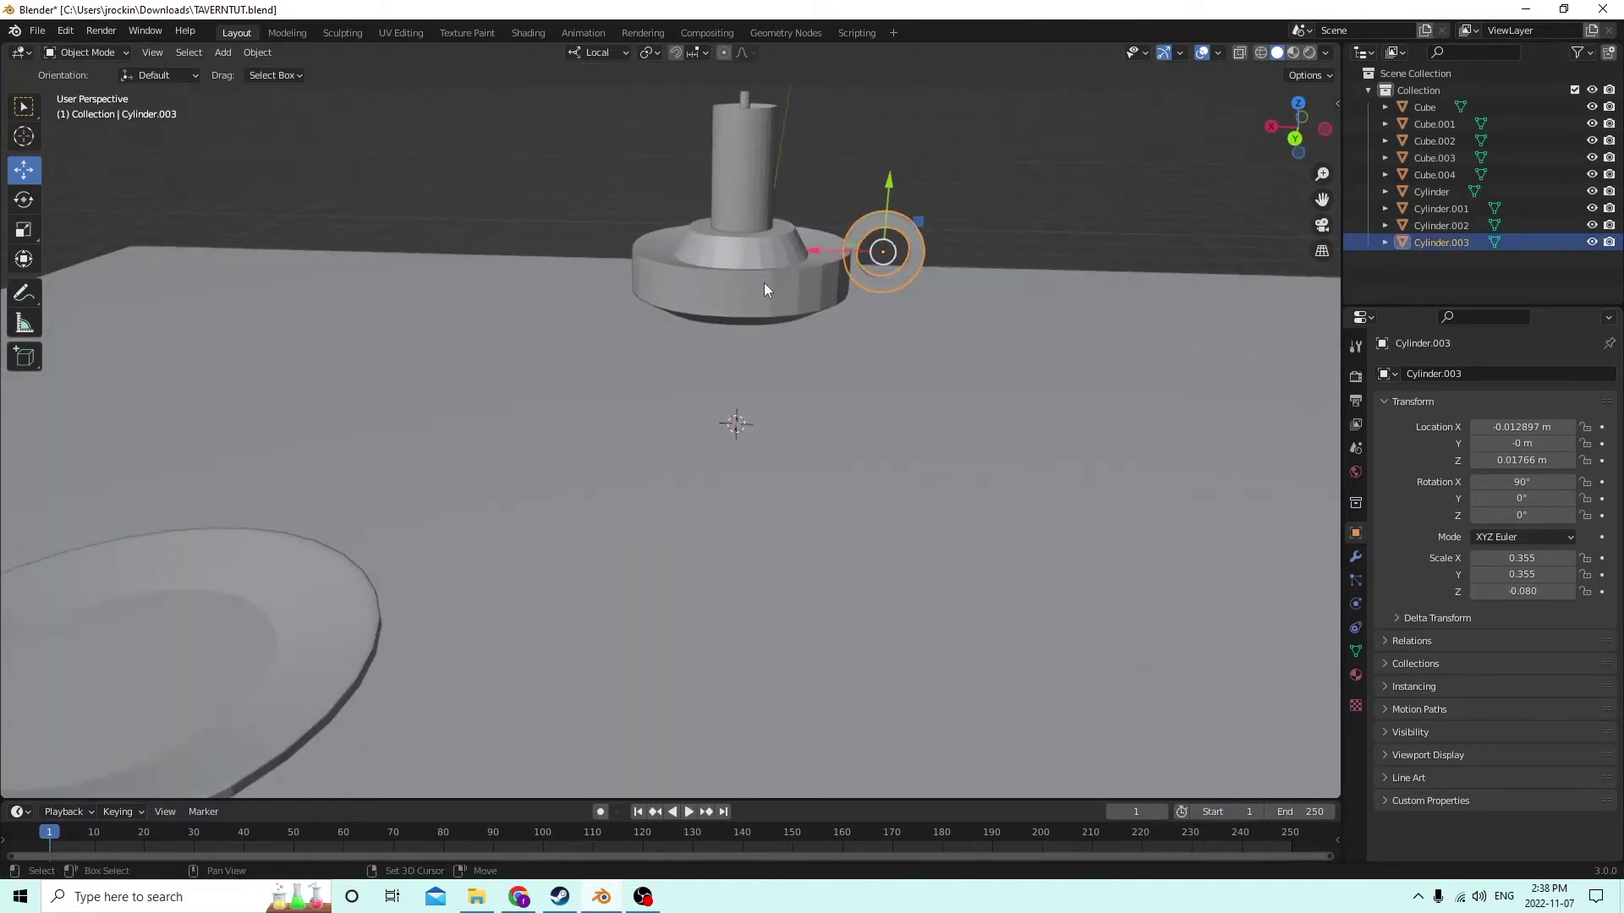
shift+click(713, 255)
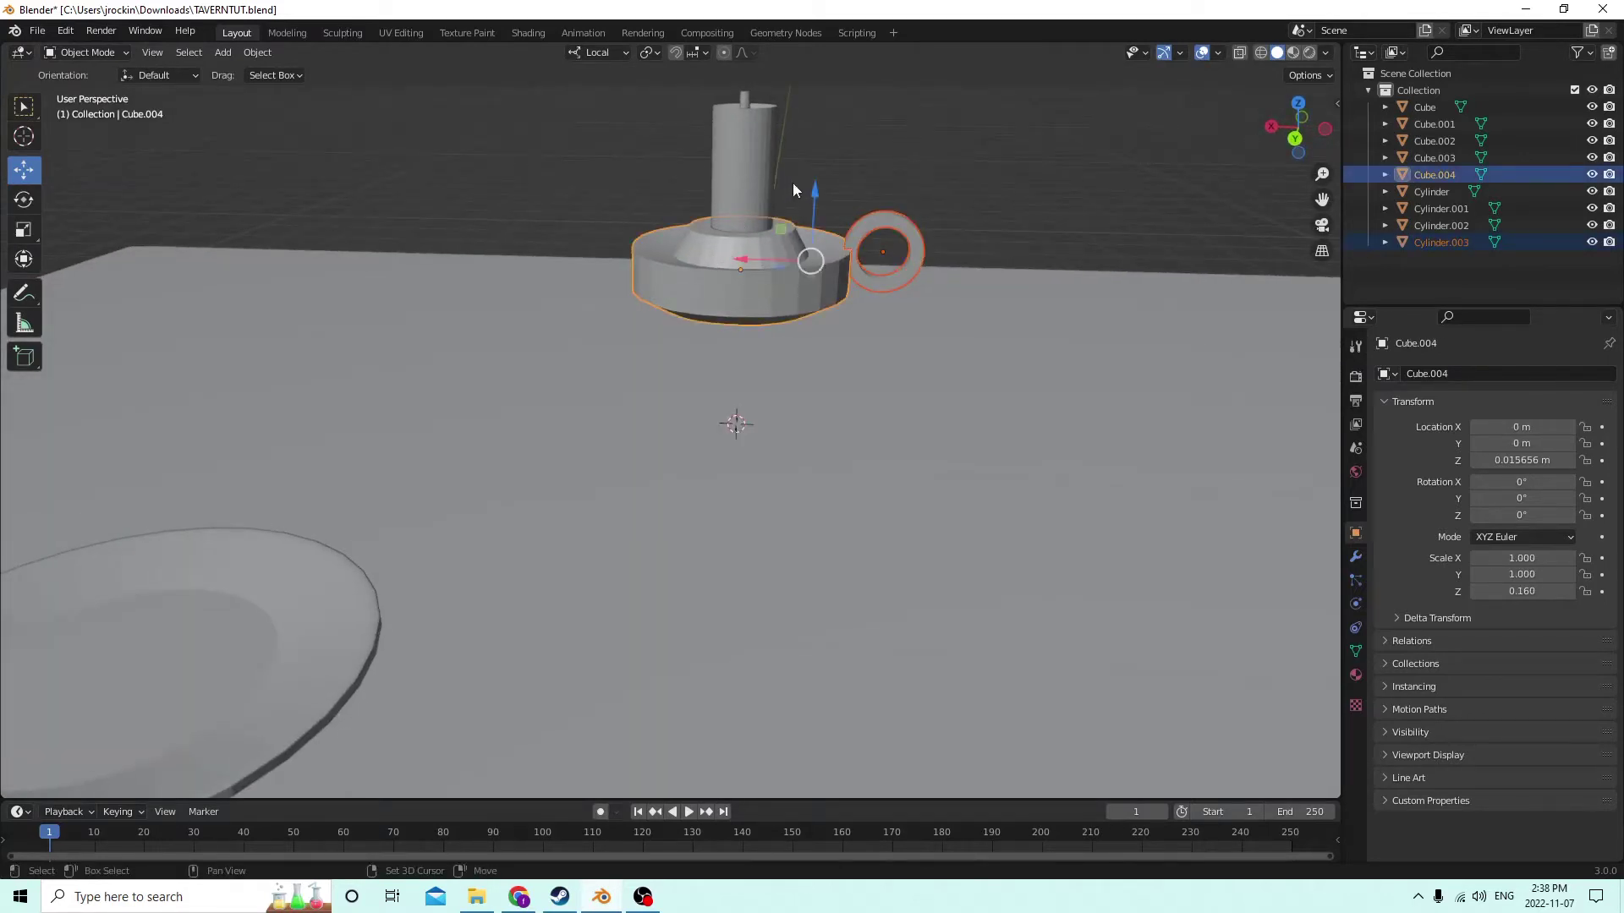
click(745, 101)
shift+click(744, 137)
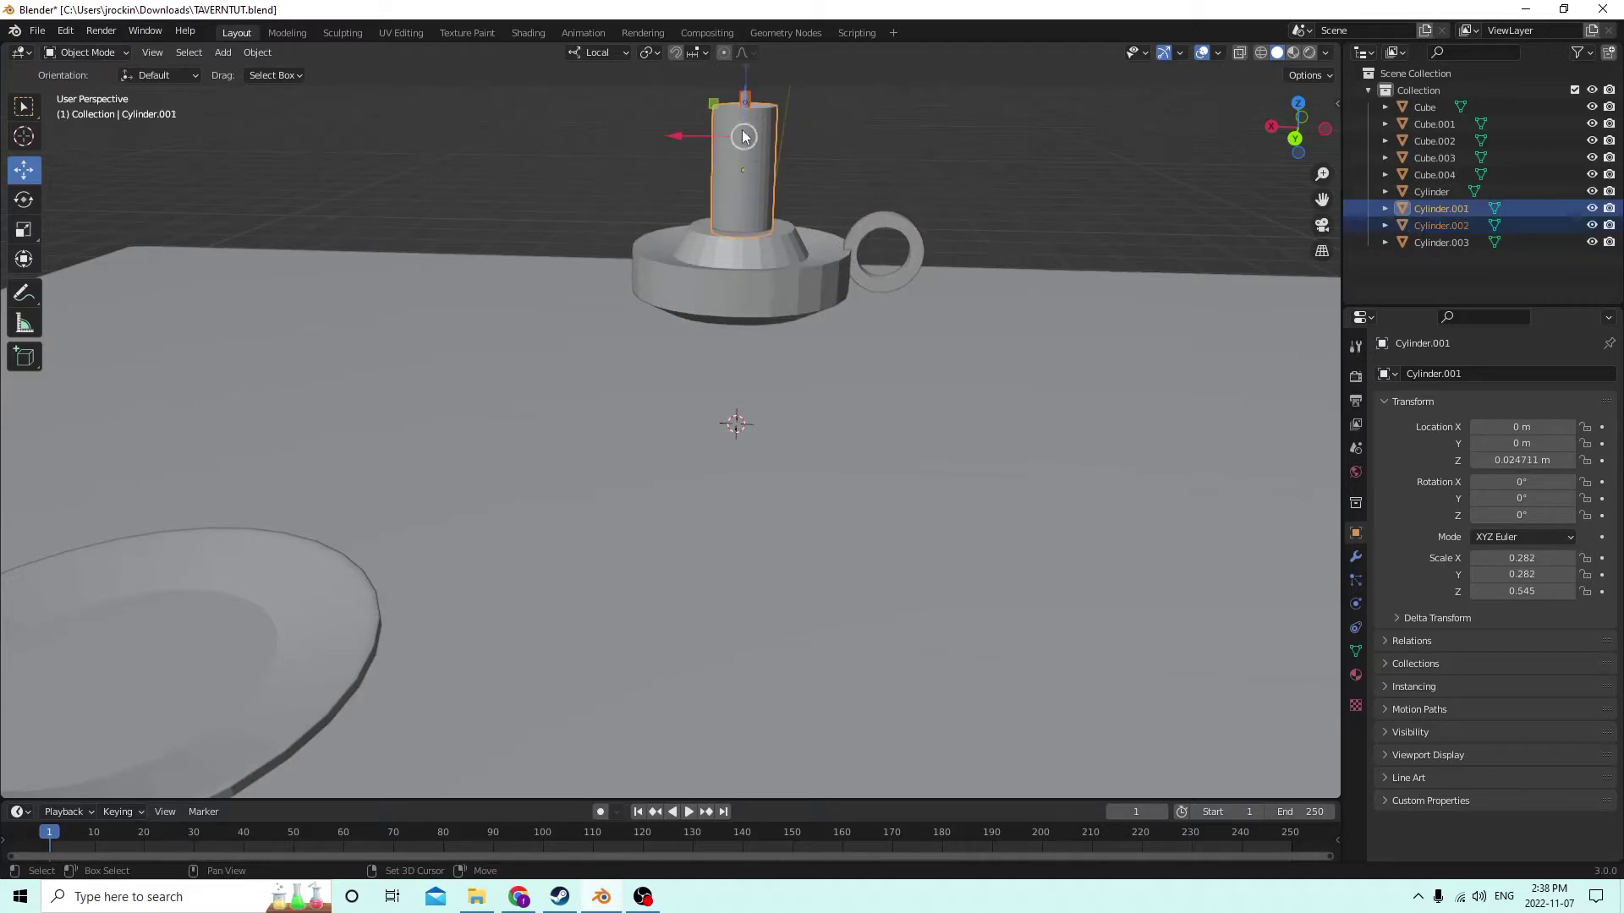
shift+click(865, 225)
shift+click(764, 290)
key(ctrl+j)
Lower the joined candle holder along Z so it rests on the tabletop.
middle_drag(759, 282, 748, 250)
drag(730, 231, 772, 332)
middle_drag(771, 332, 707, 510)
scroll(632, 359, down, 2)
scroll(857, 373, down, 1)
scroll(910, 475, up, 2)
scroll(769, 491, up, 2)
Add a new cube, Cube.005, and move it toward the front along Y.
key(shift+a)
mouse_move(704, 506)
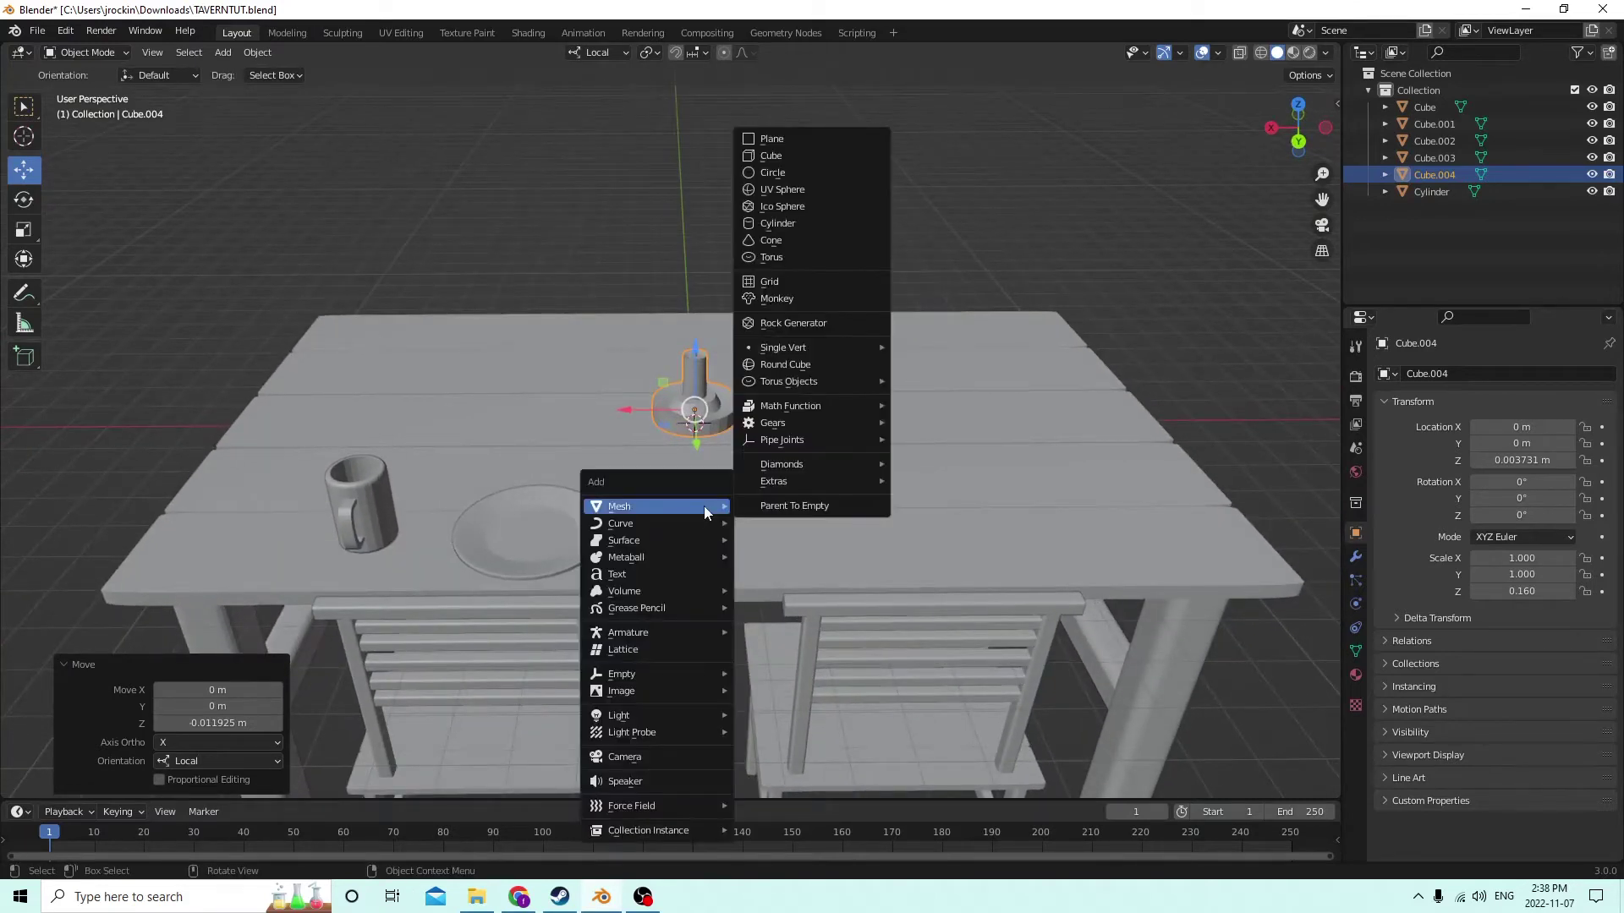
click(800, 156)
scroll(795, 324, up, 5)
middle_drag(795, 323, 642, 423)
drag(700, 465, 548, 554)
In Edit Mode, narrow the cube along X to 0.411 of its width.
middle_drag(548, 554, 379, 369)
key(Tab)
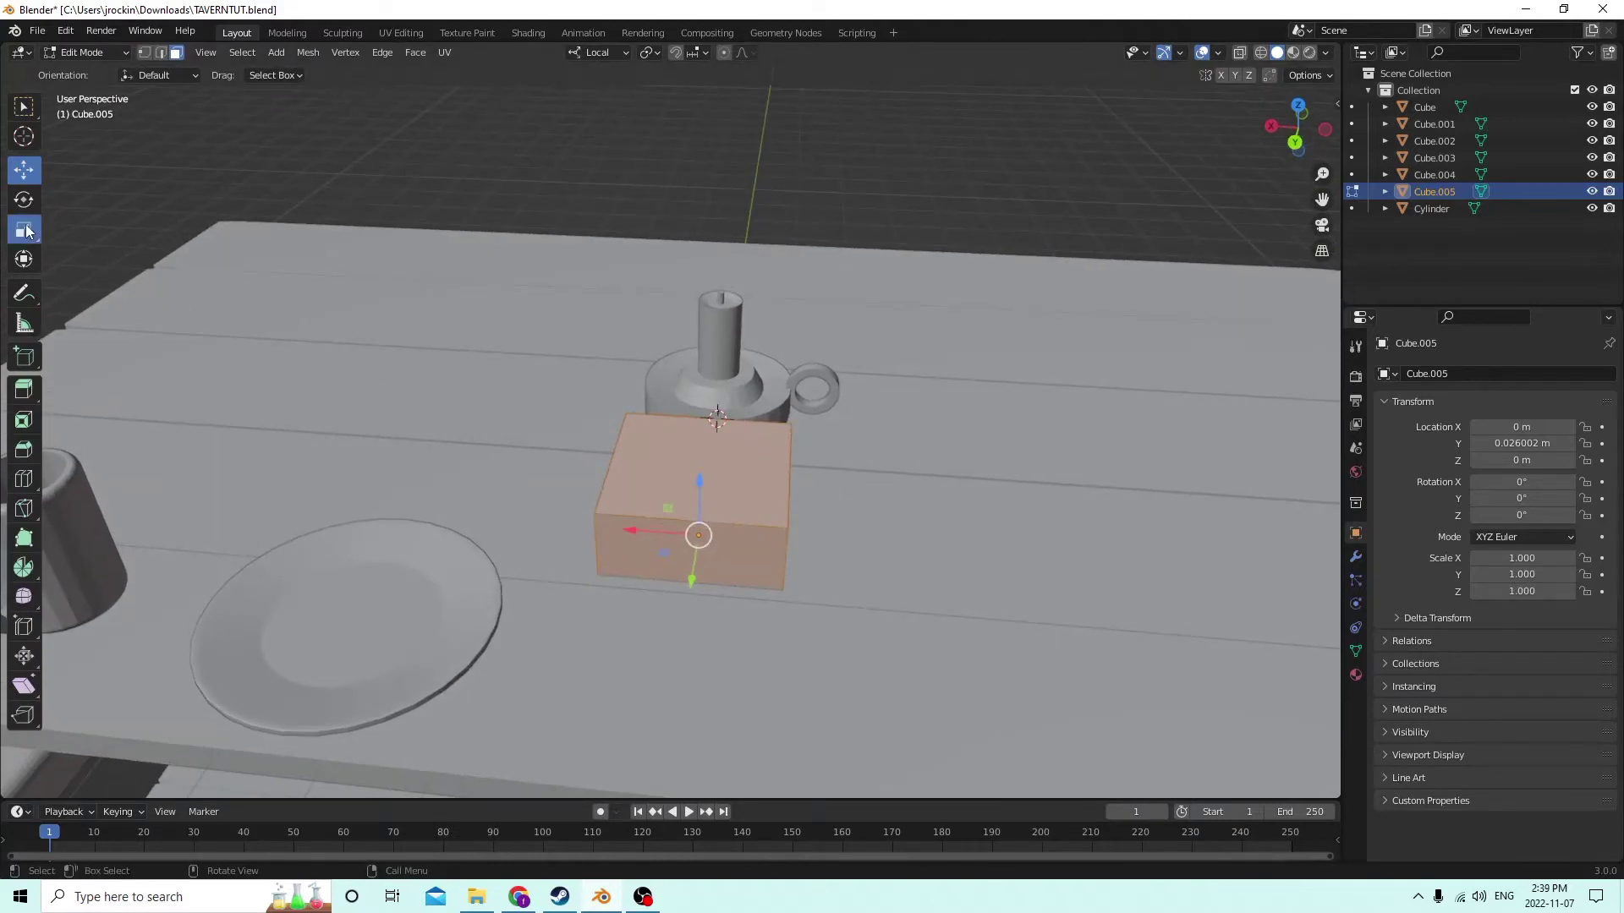
drag(633, 530, 673, 535)
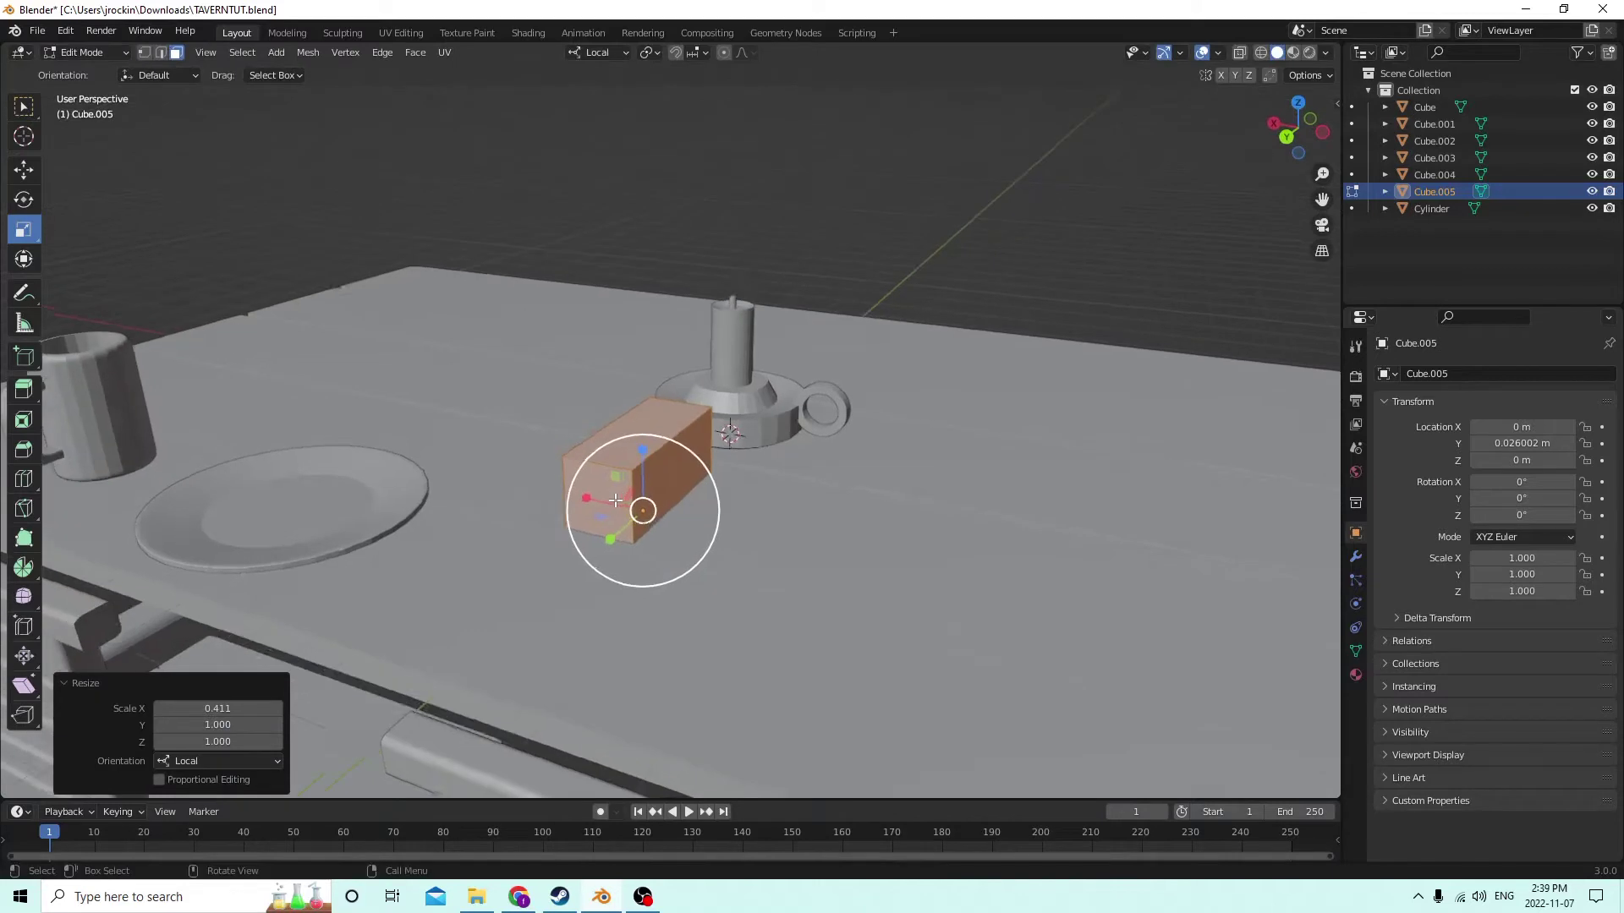